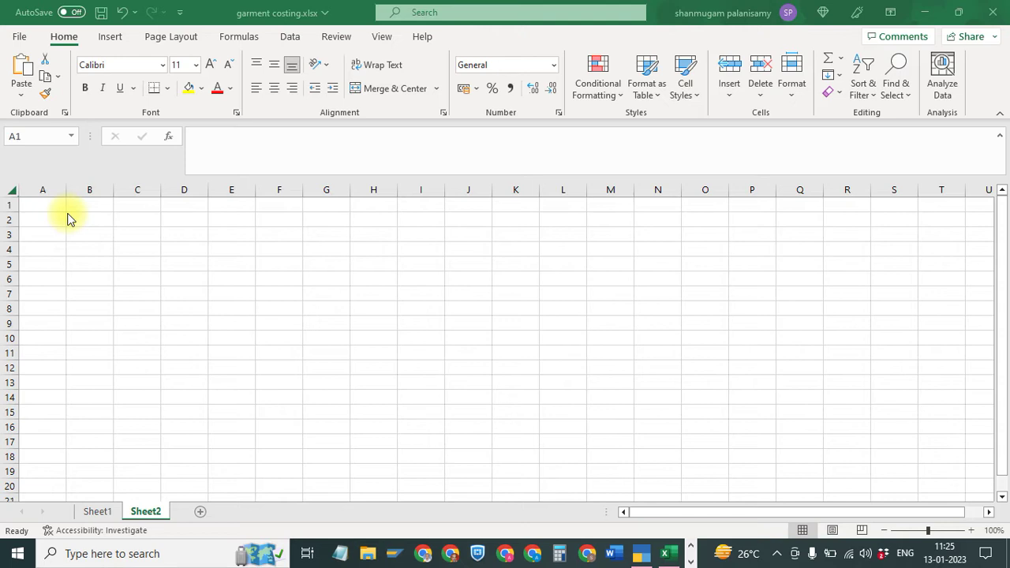
Enter STYLE NAME: in A1 and XYZ in B1, then widen column A
left_click(53, 205)
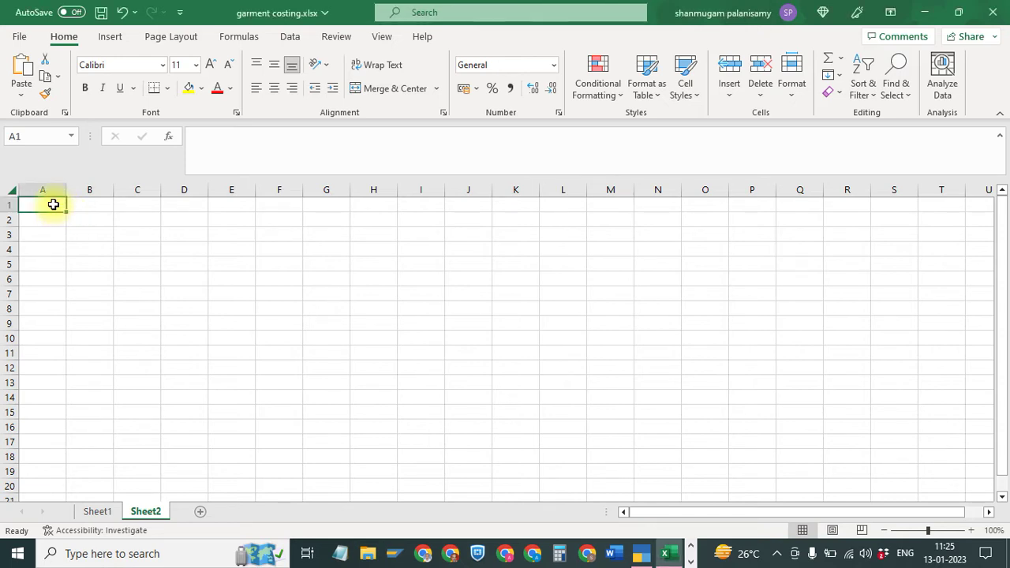
type("STYL")
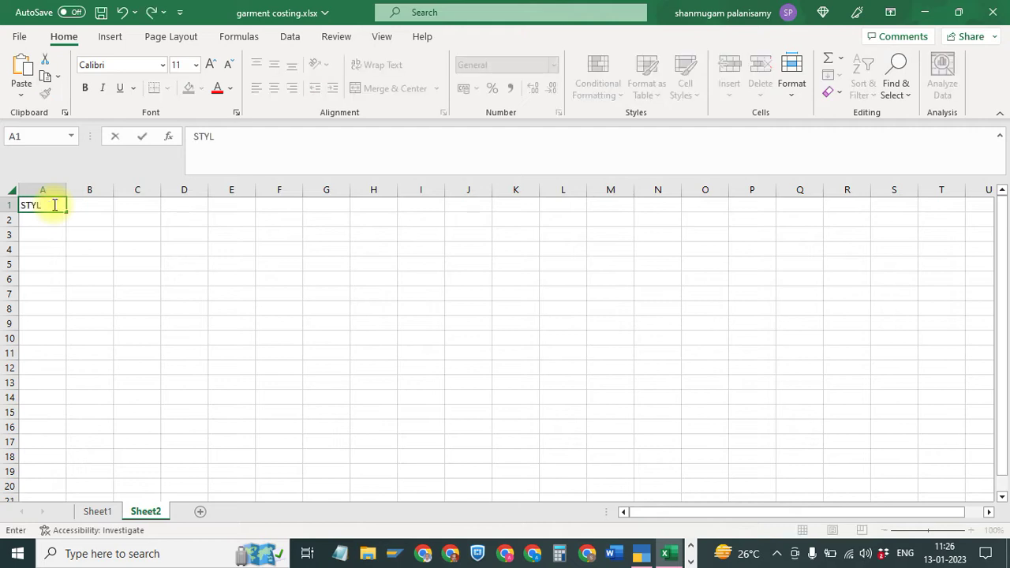
type("E NAME:")
key("Tab")
type("XYZ")
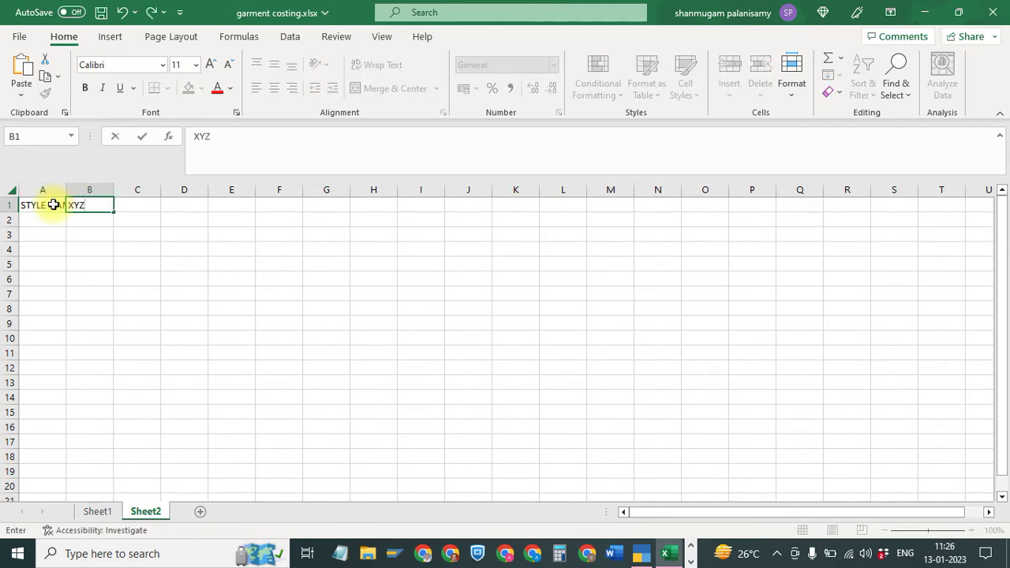
key("Return")
left_click_drag(66, 190, 154, 208)
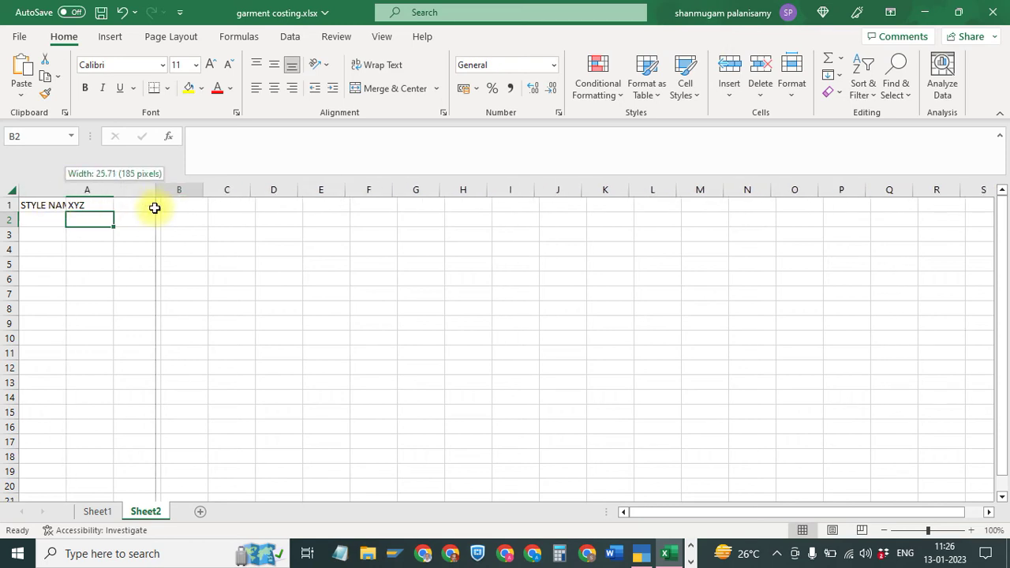
List Yarn and Knitting Charges in A3 and A4
left_click(51, 234)
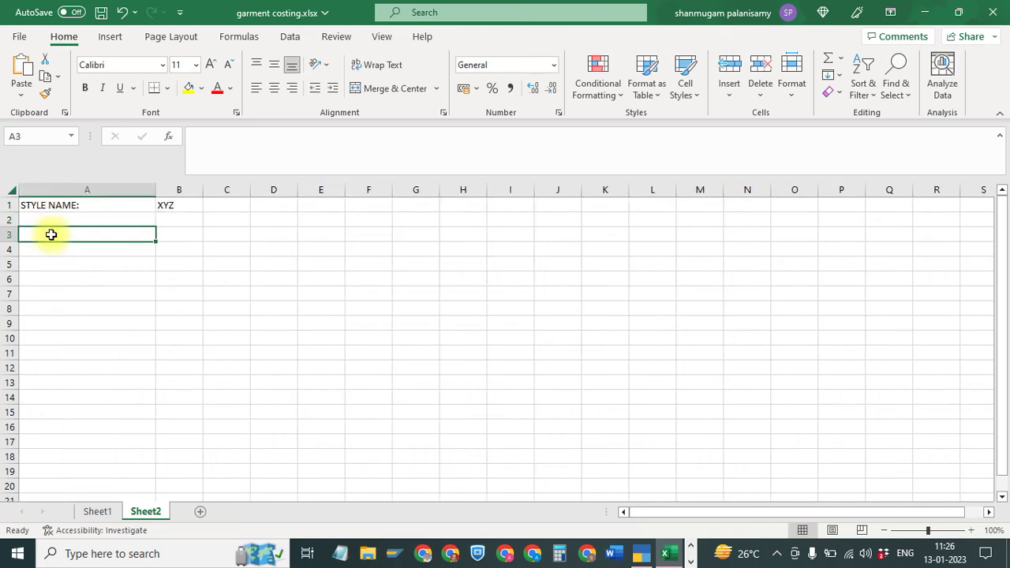
type("pAC")
key("BackSpace")
key("BackSpace")
key("BackSpace")
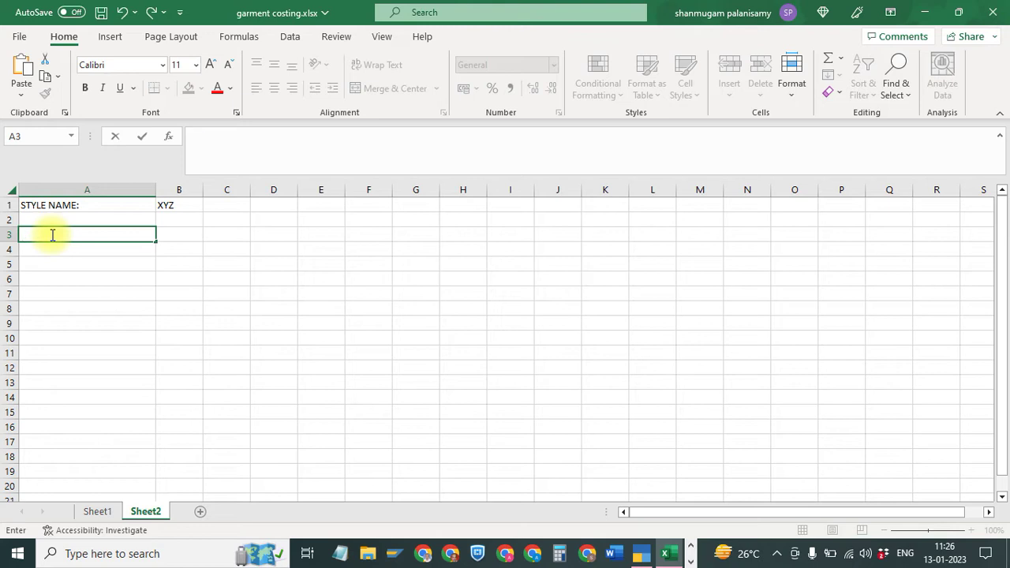
type("Yarn")
key("Return")
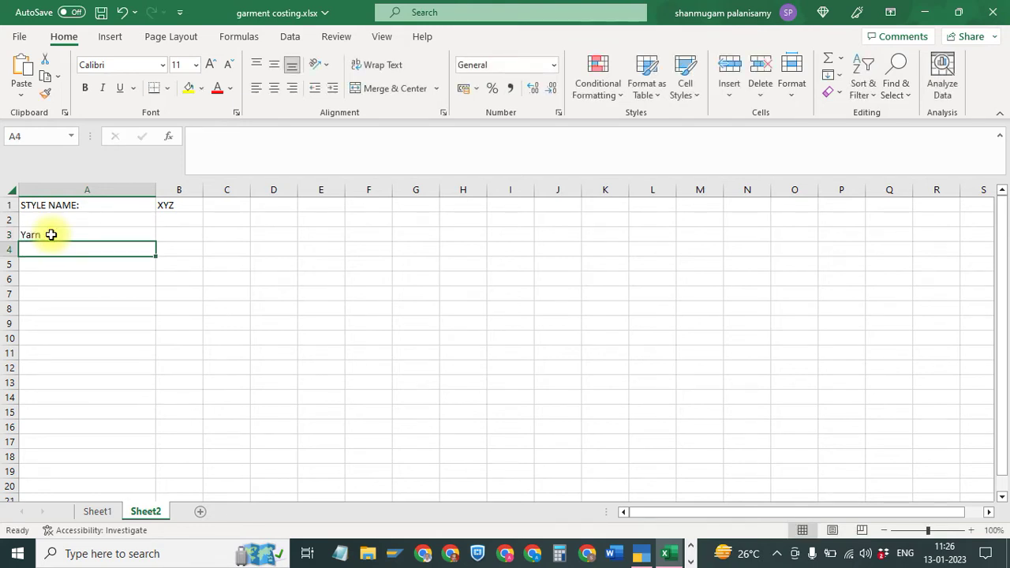
type("Knitting C")
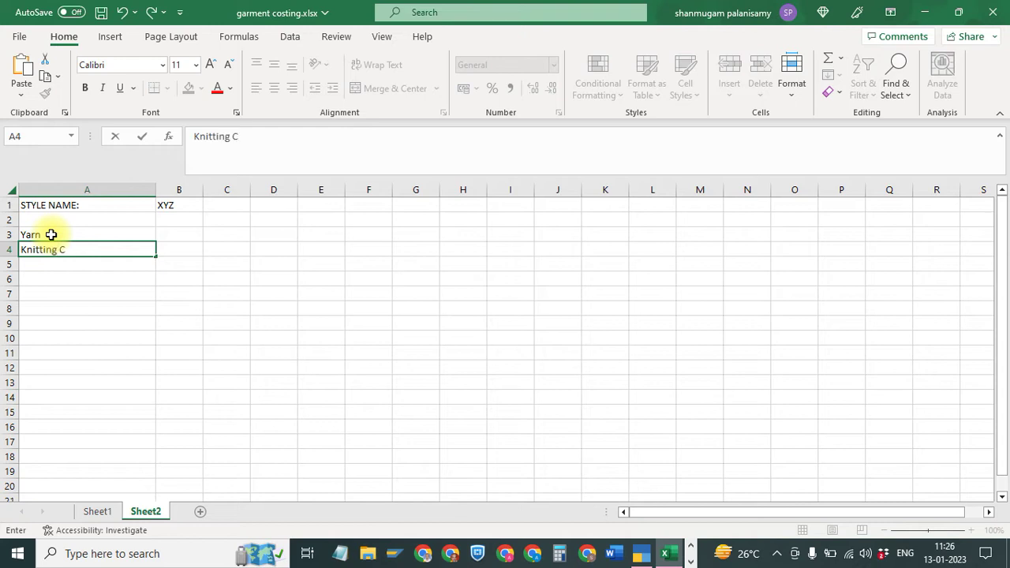
type("harger")
key("Return")
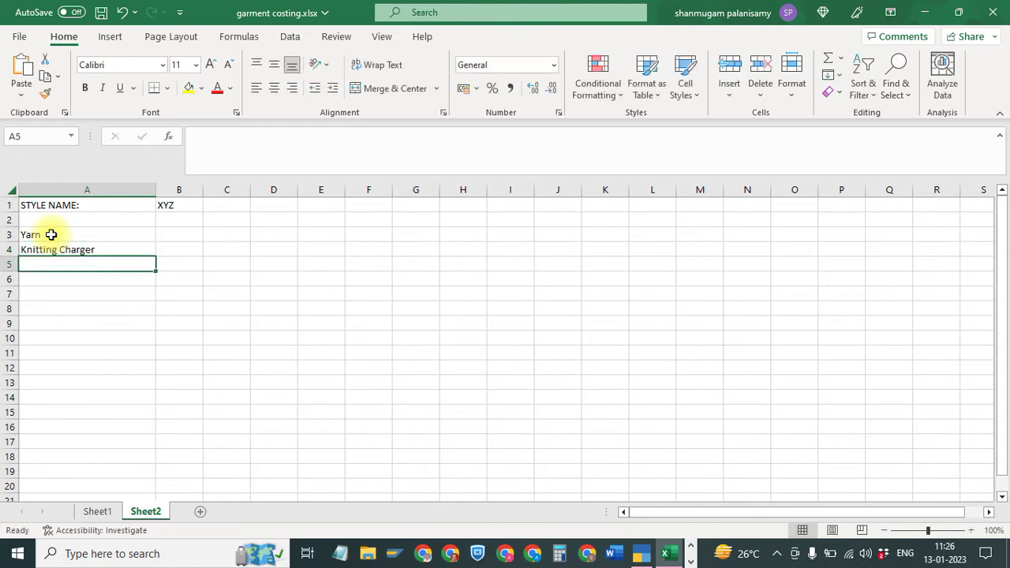
key("Up")
key("F2")
key("BackSpace")
type("s")
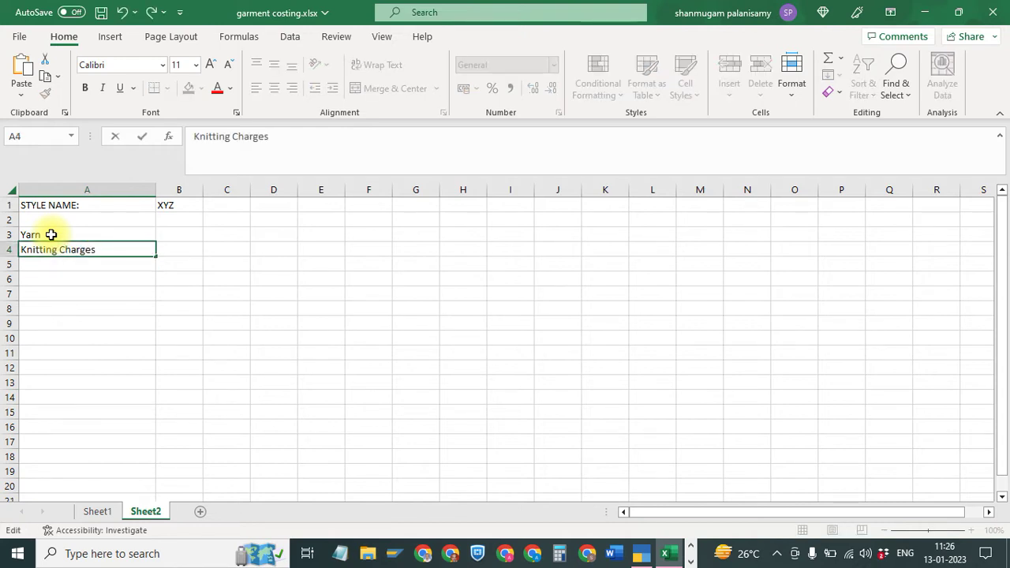
key("Return")
Add Dyeing and Compacting in A5 and A6
type("D")
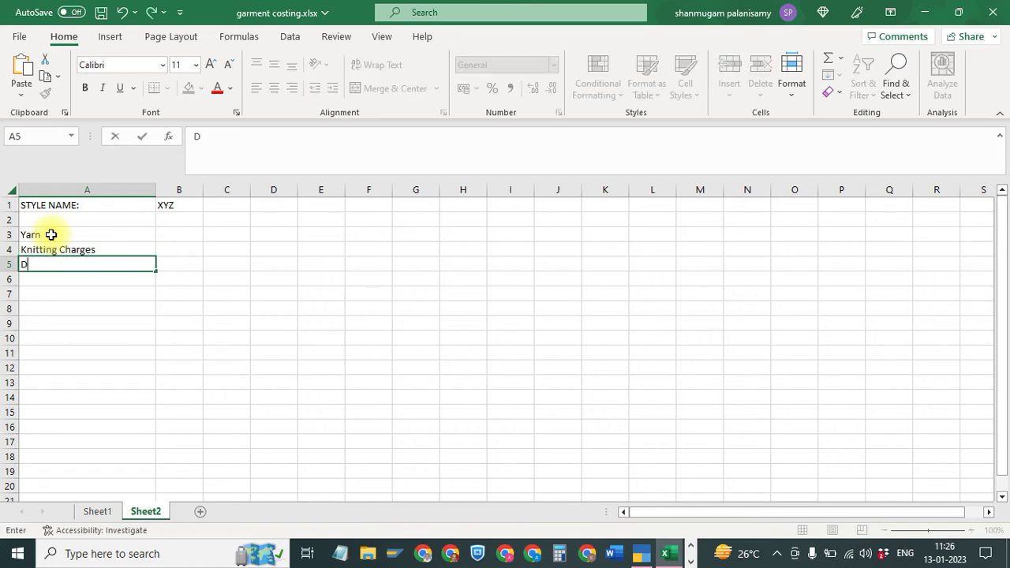
type("yeing")
key("Return")
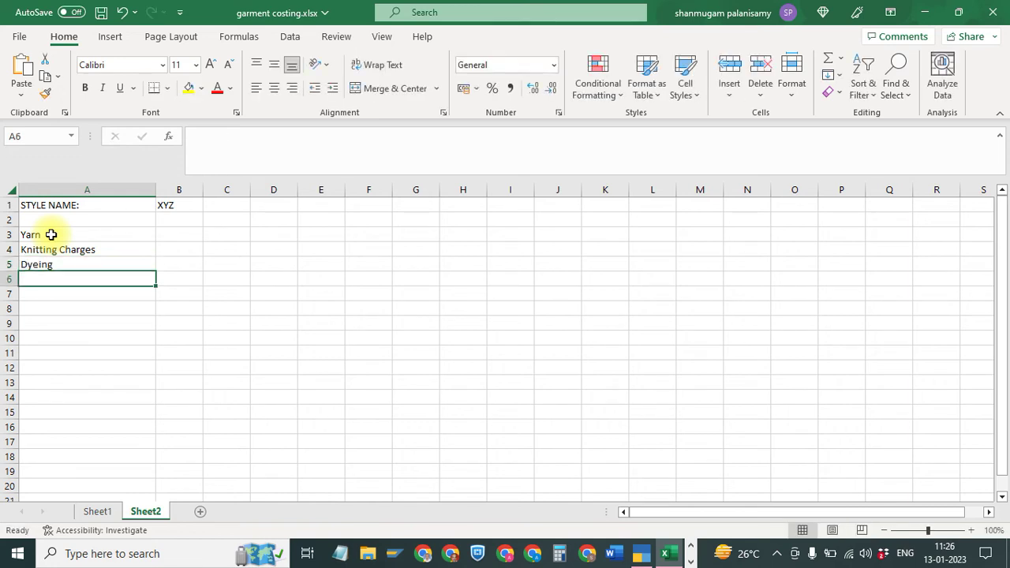
type("Compactin")
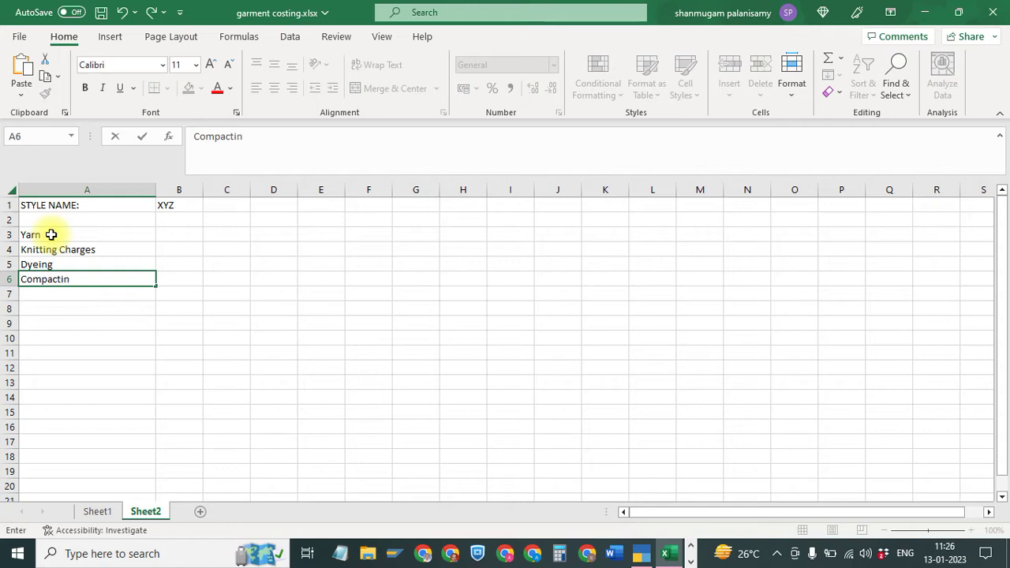
type("g")
key("Return")
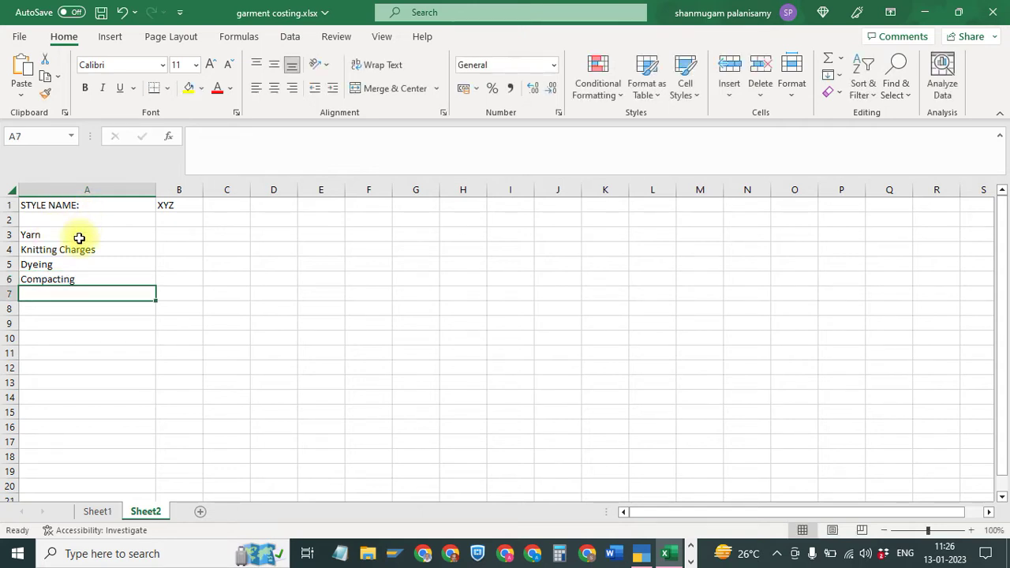
Enter the costs 400, 18, 60 and 18 in B3:B6
left_click(186, 237)
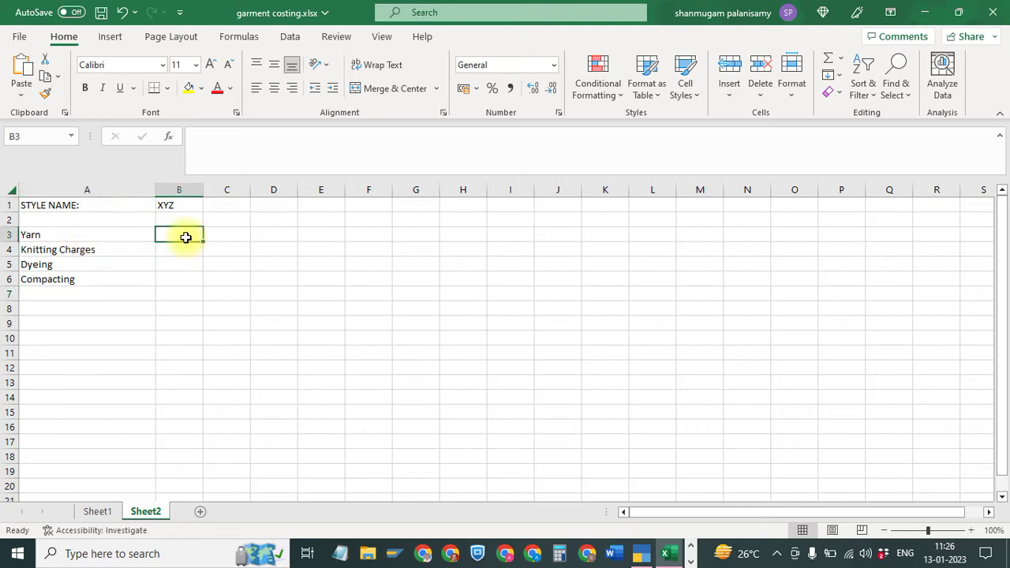
type("400")
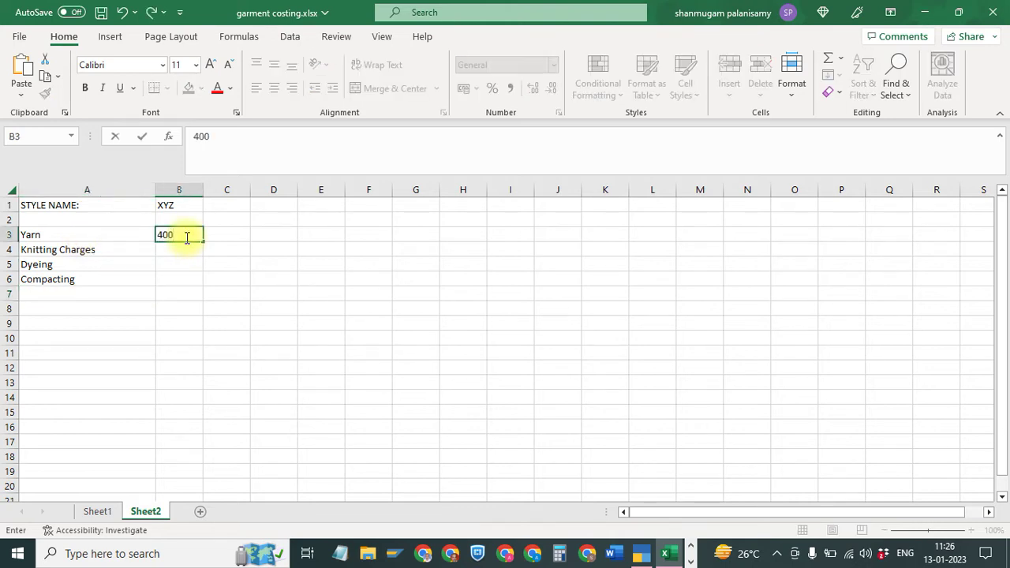
key("Return")
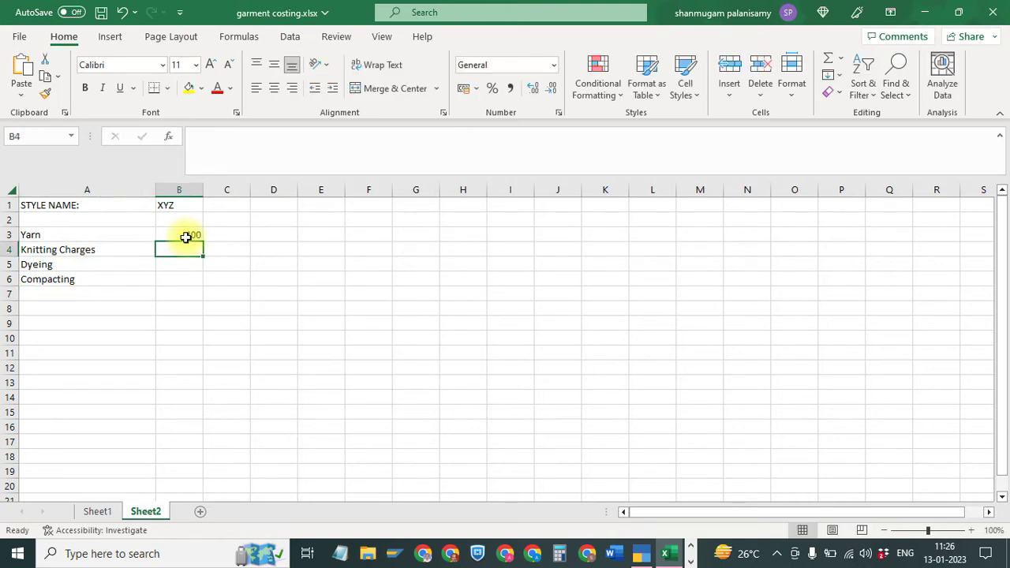
type("18")
key("Return")
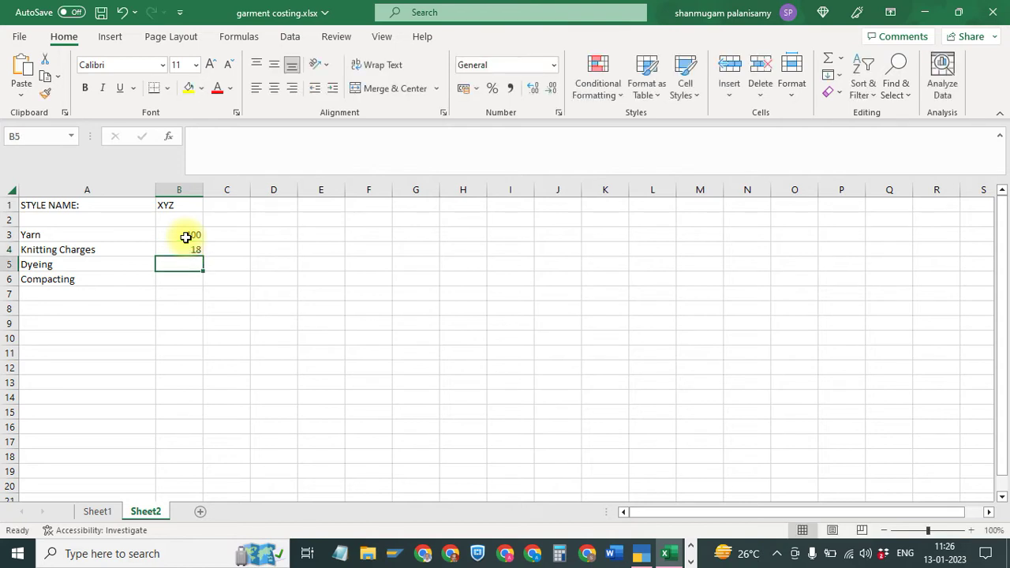
type("60")
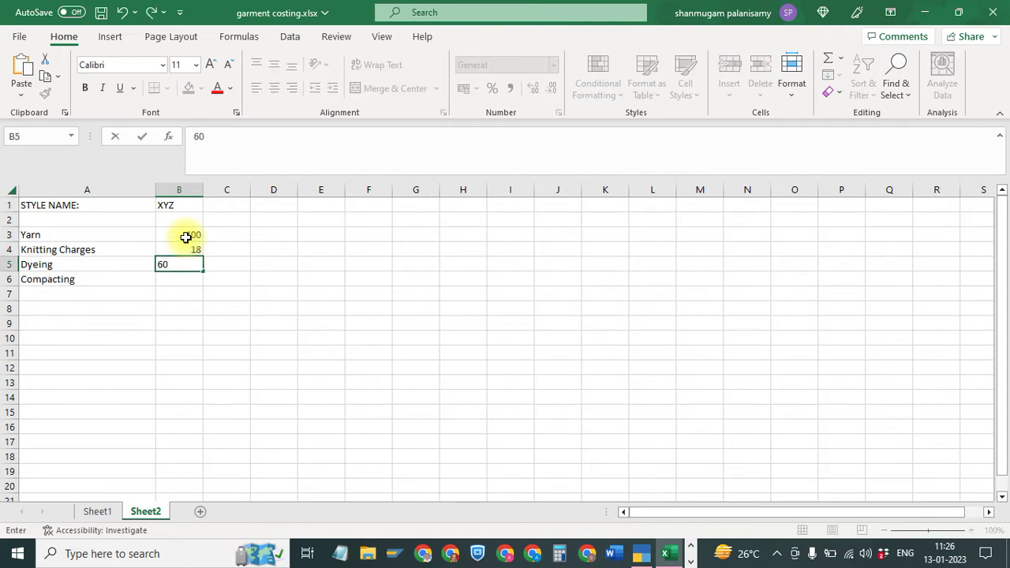
key("Return")
type("18")
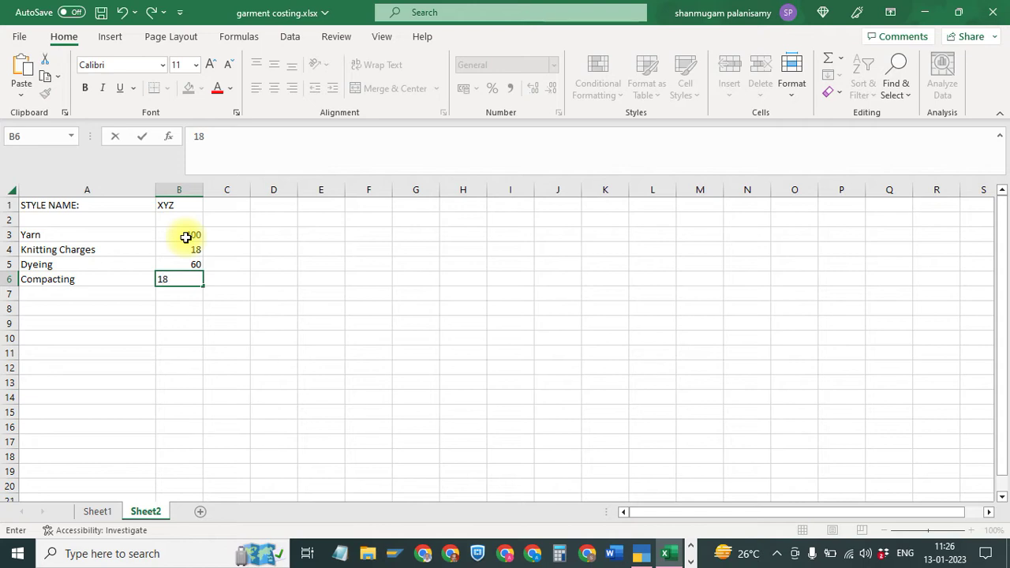
key("Return")
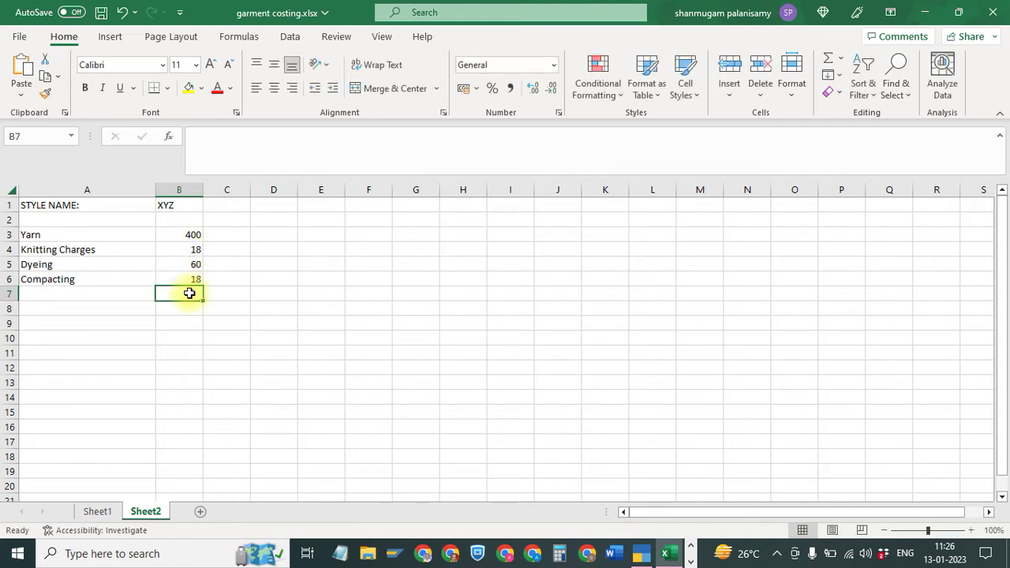
Label A8 'cost Per KG' and AutoSum B3:B6 into B8, giving 496
left_click(94, 313)
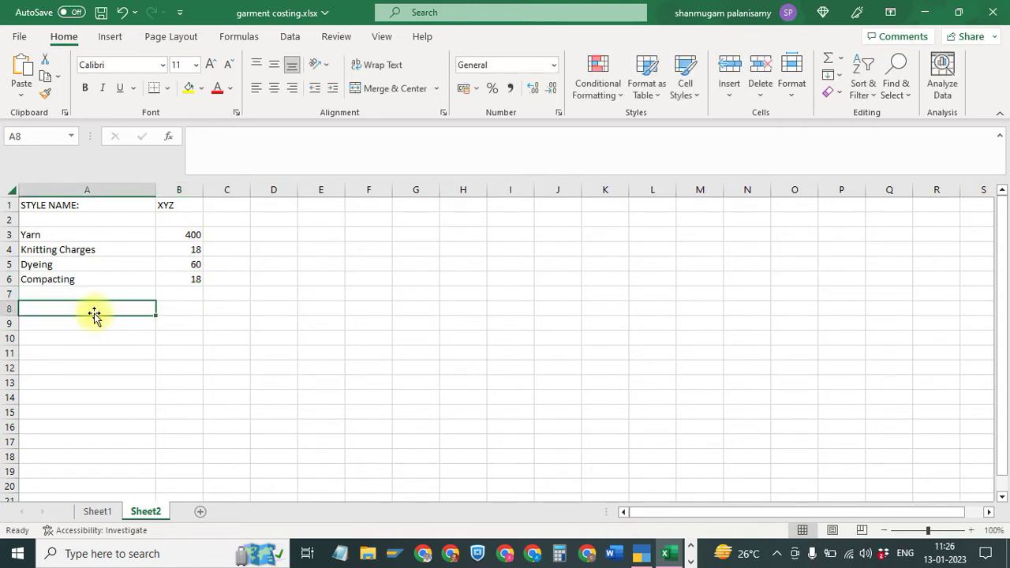
type("cost Per")
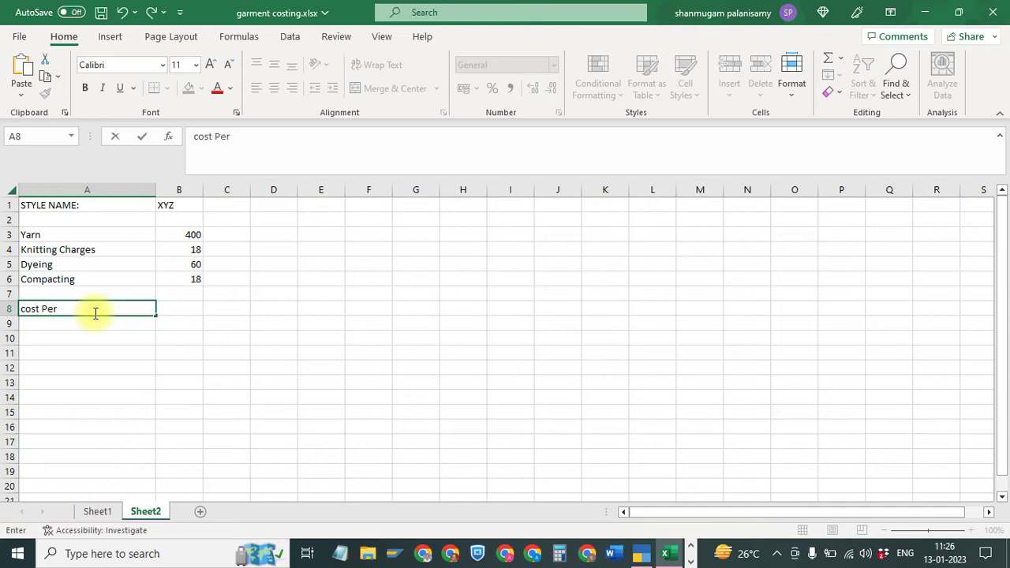
type(" kG")
key("BackSpace")
key("BackSpace")
type("KG")
key("Tab")
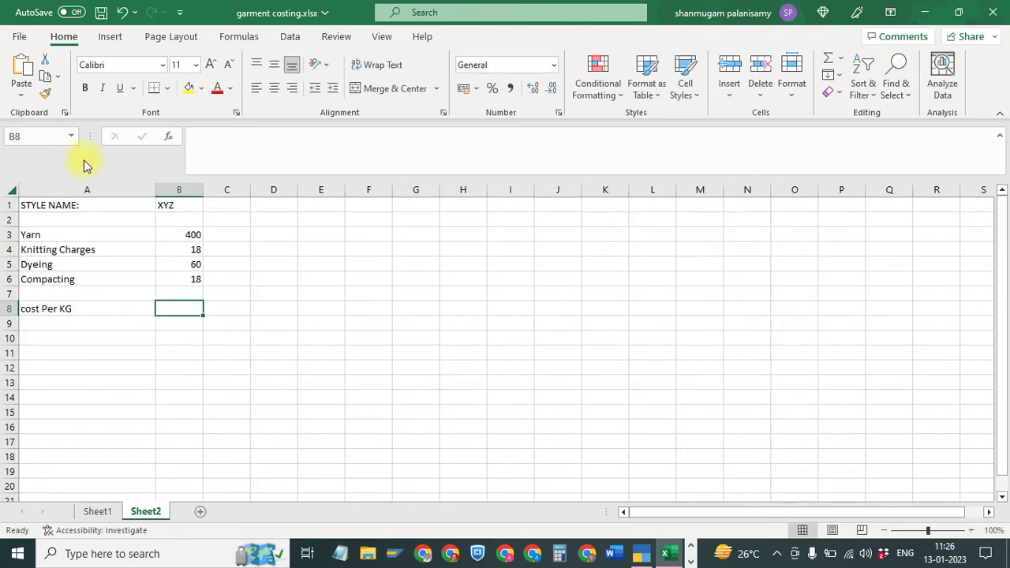
left_click_drag(194, 235, 196, 308)
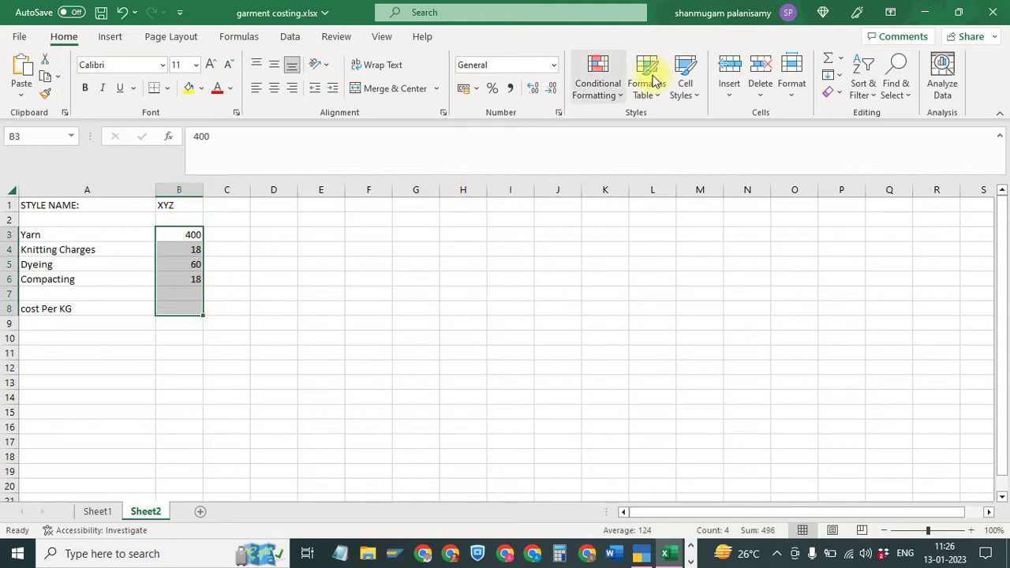
left_click(828, 60)
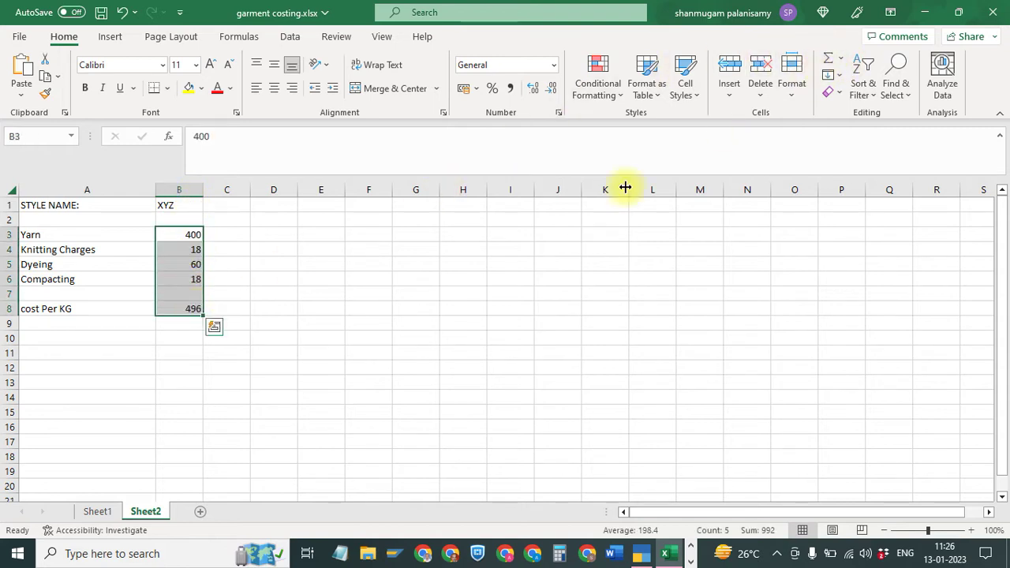
left_click(79, 327)
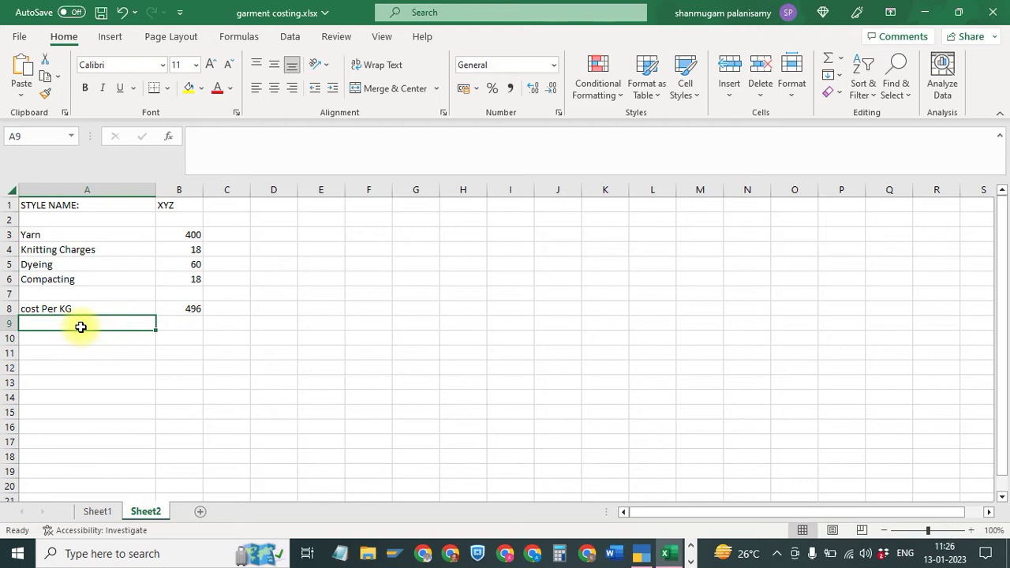
Label A9 Shrinkage and enter 12 in C9
type("s")
key("BackSpace")
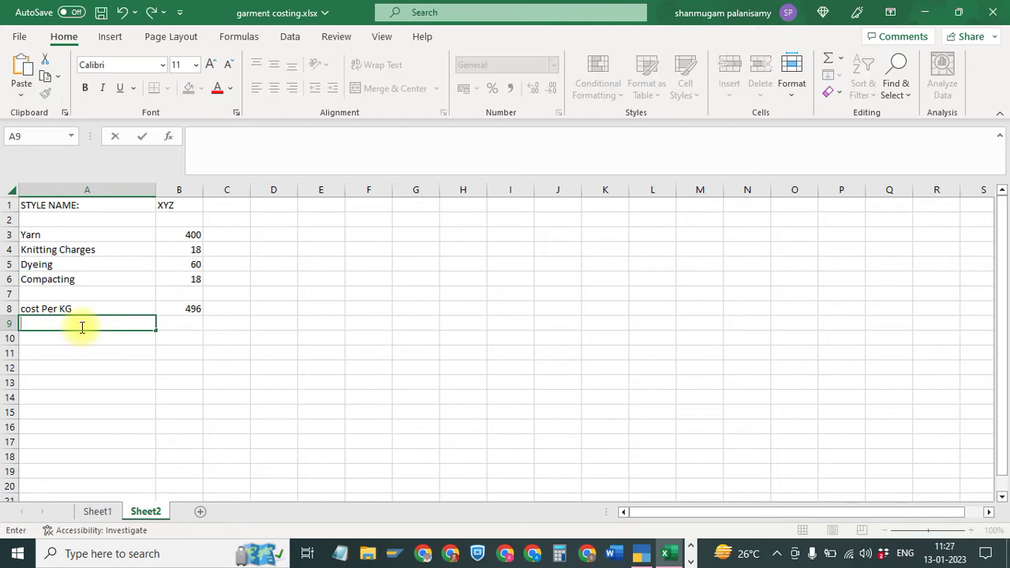
type("sH")
key("BackSpace")
key("BackSpace")
type("S")
type("hrinkag")
type("e")
key("Tab")
key("Tab")
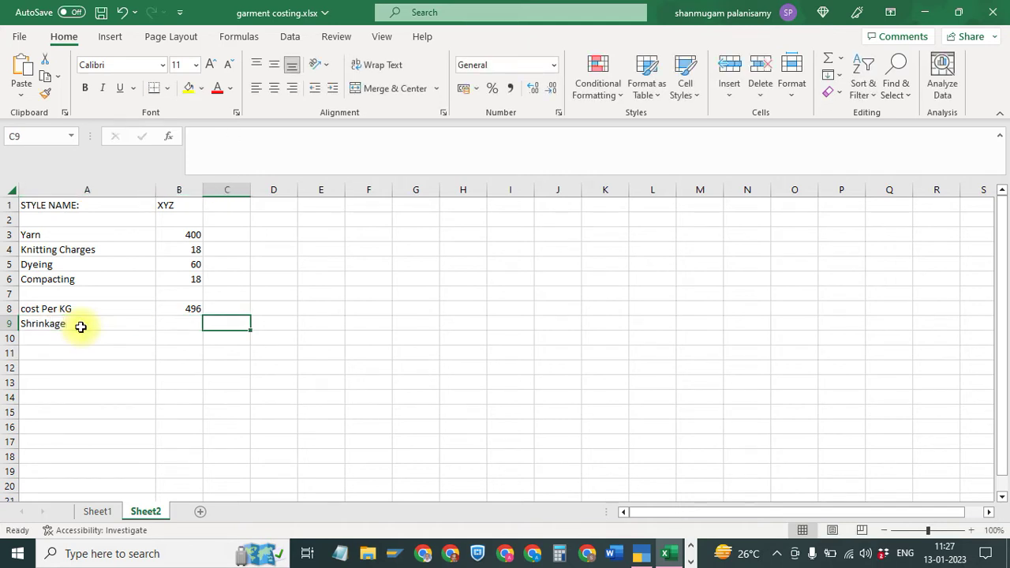
type("12")
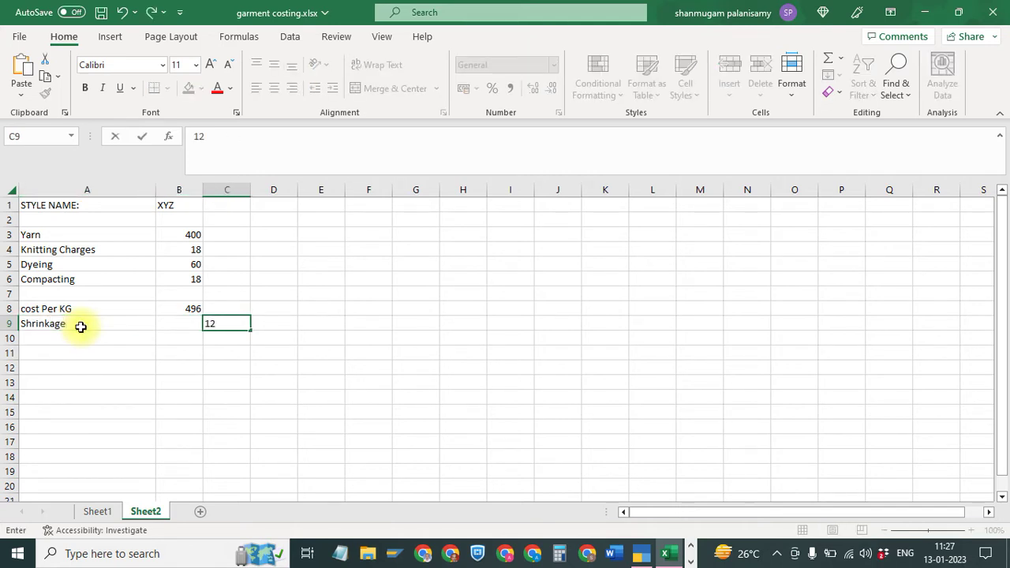
key("Return")
Enter the shrinkage formula =B8*C9/100 in B9, giving 59.52
key("Left")
key("Up")
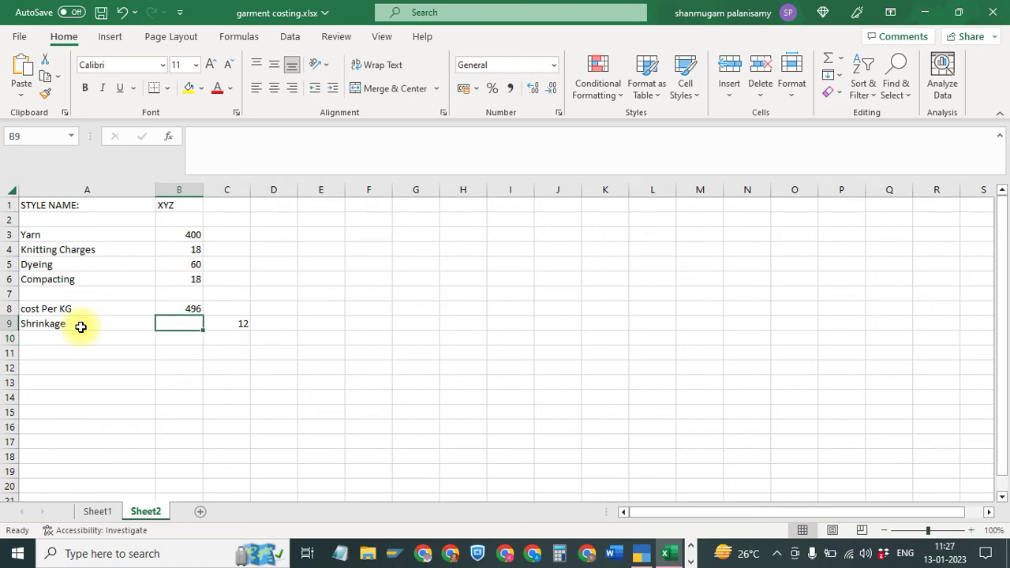
type("+")
key("Up")
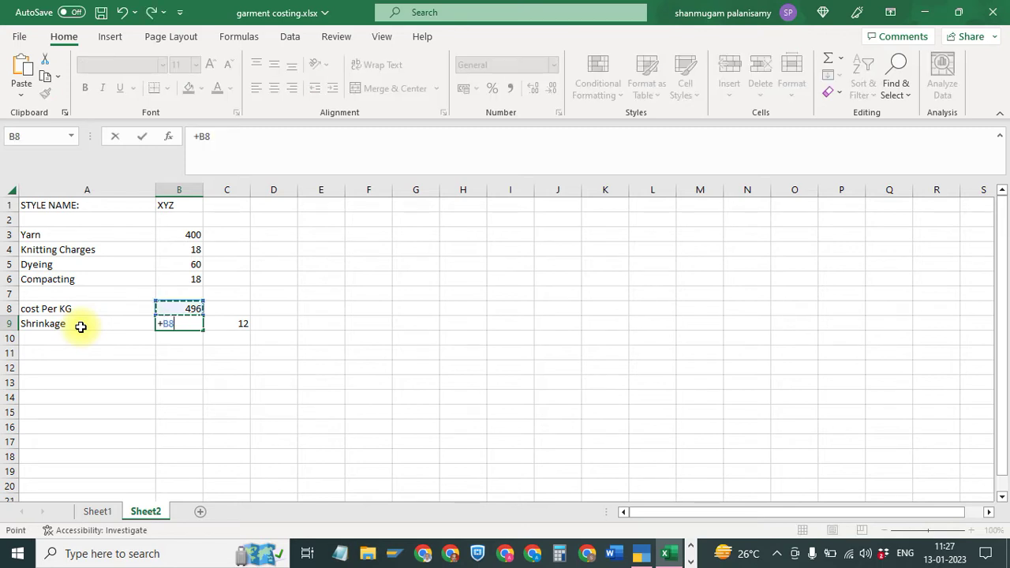
type("*")
key("Right")
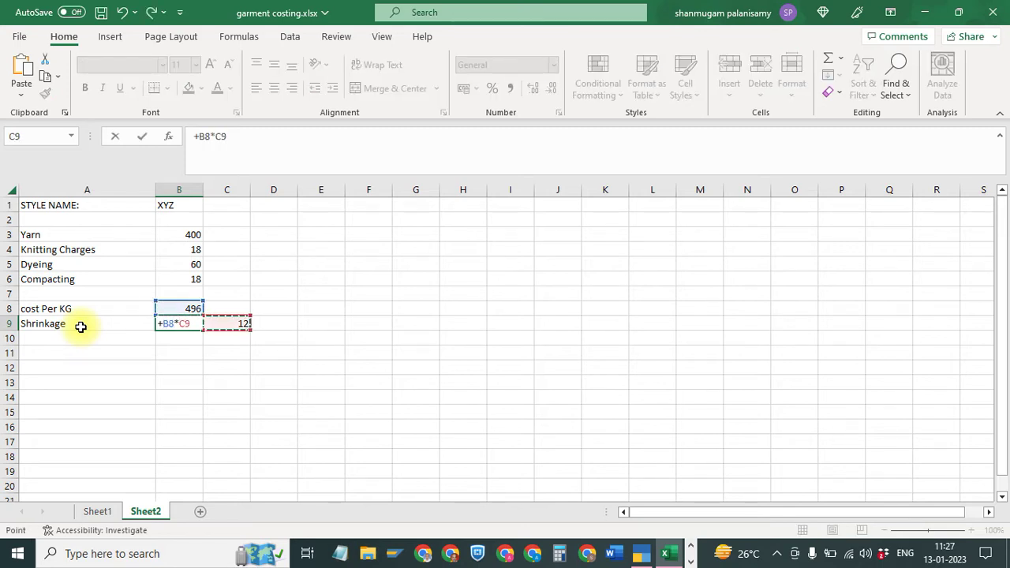
type("/100")
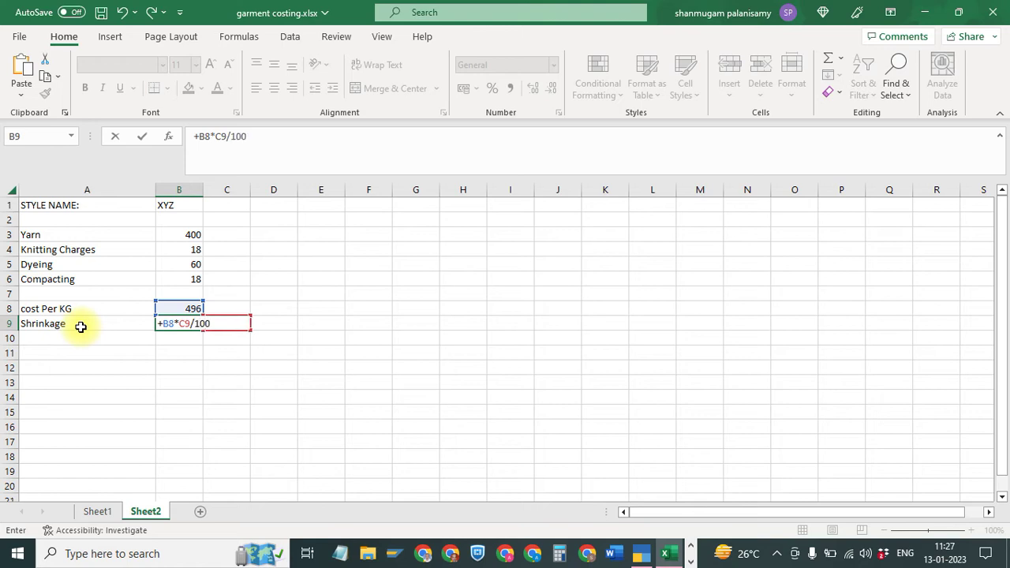
key("Return")
Label A10 'Cost of Fabric Per KG' and AutoSum B8:B9 into B10, giving 555.52
left_click(71, 336)
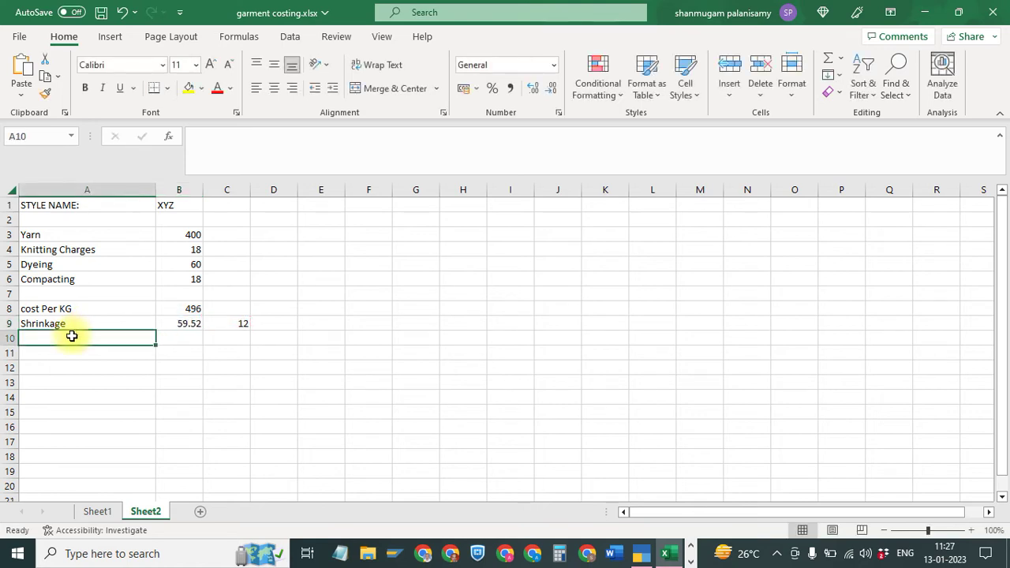
type("Cos")
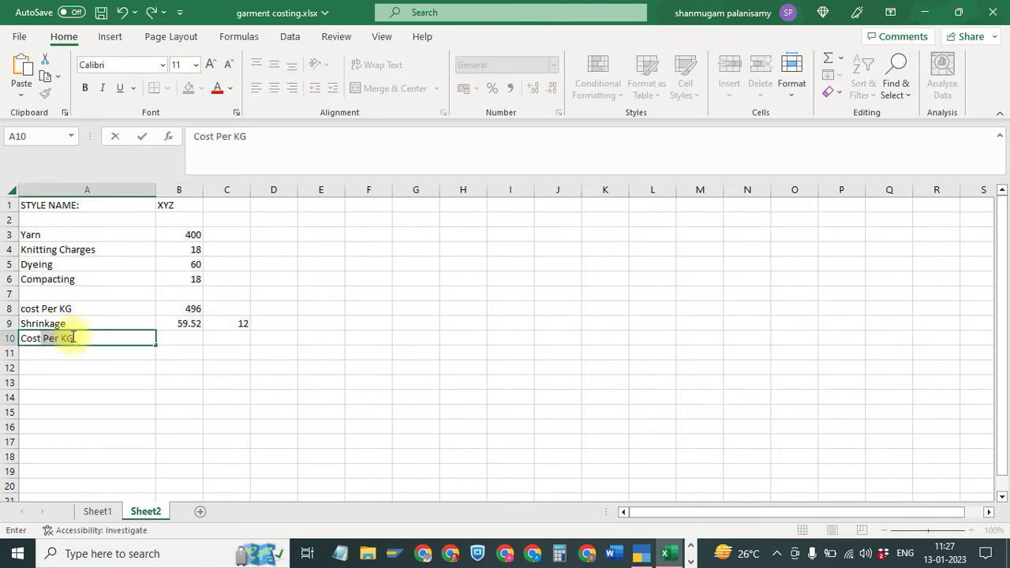
type("t of pFab")
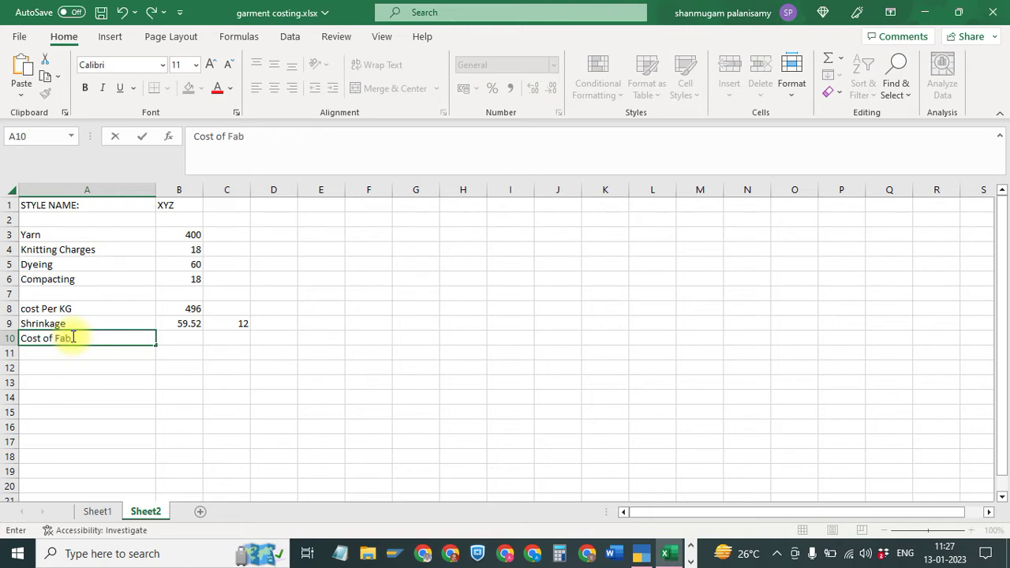
type(" Per K")
type("G")
key("Tab")
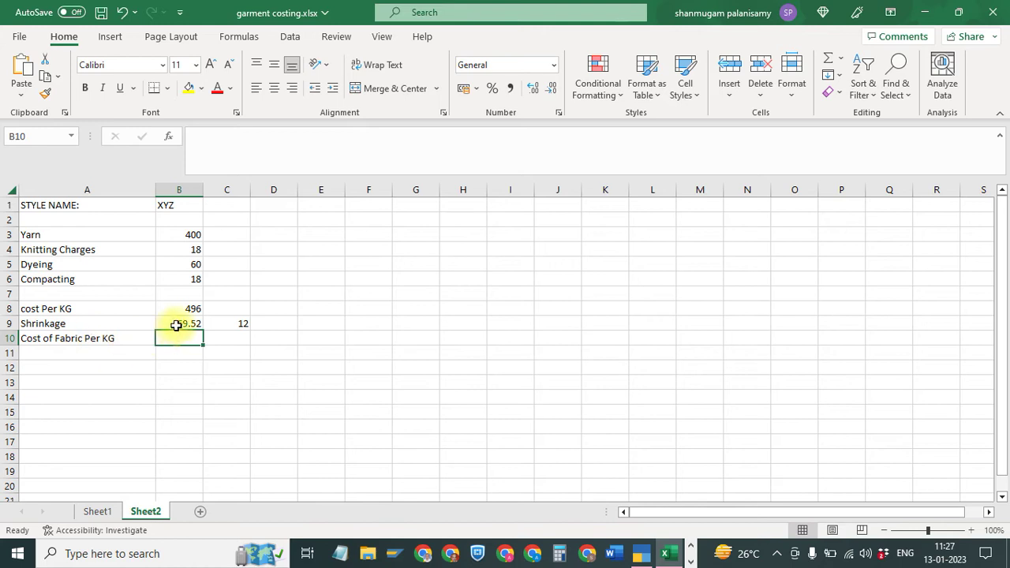
left_click_drag(181, 310, 180, 322)
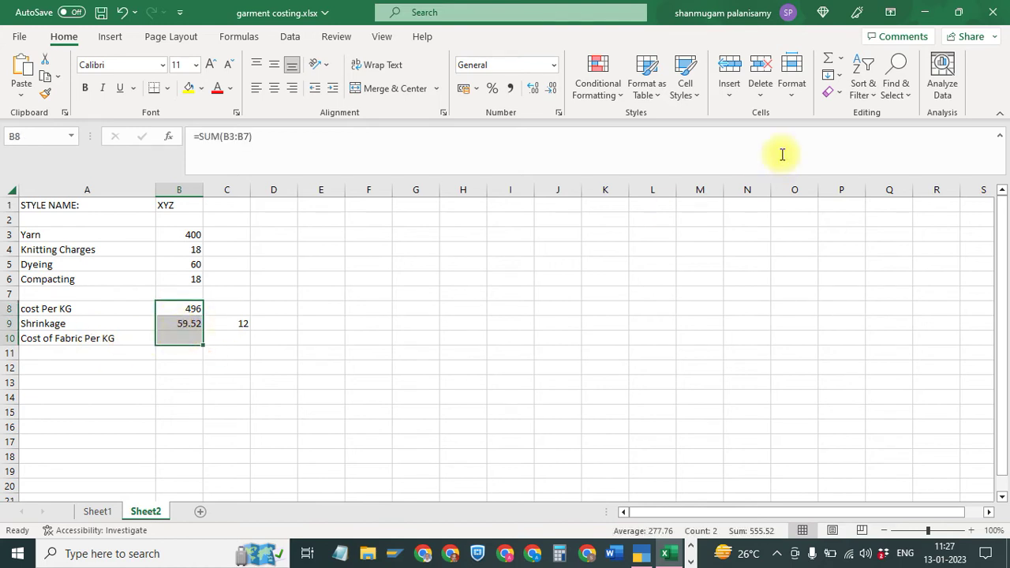
left_click(821, 63)
left_click(487, 338)
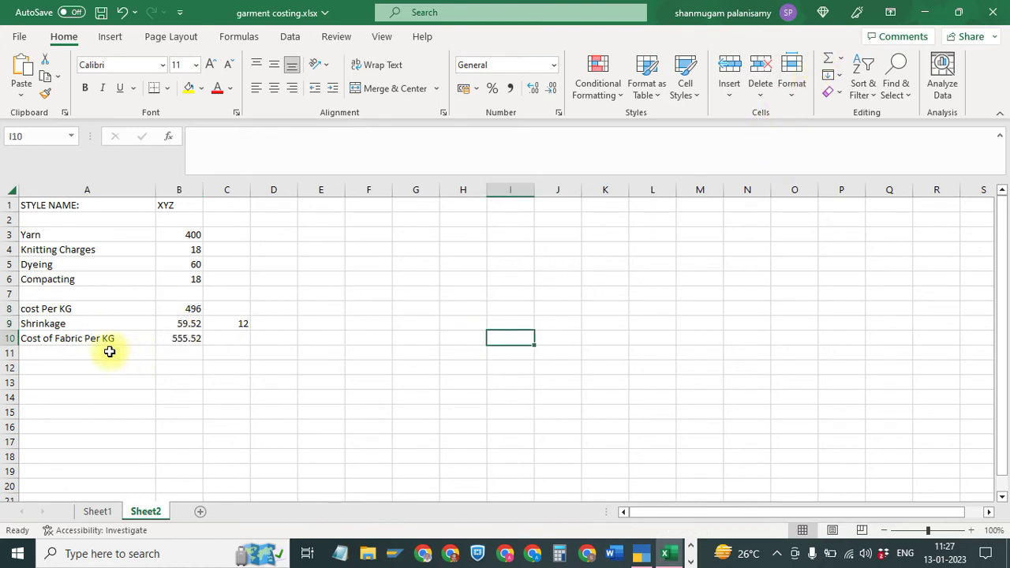
left_click(99, 353)
left_click(91, 368)
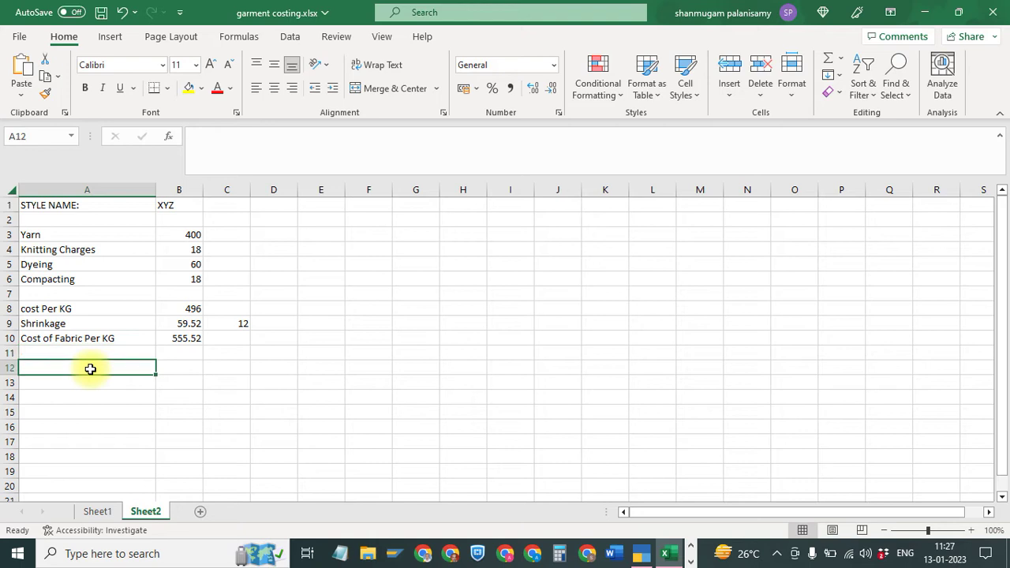
Label A12 'Weight of Cloth per pc' and enter 250 in B12
type("Weig")
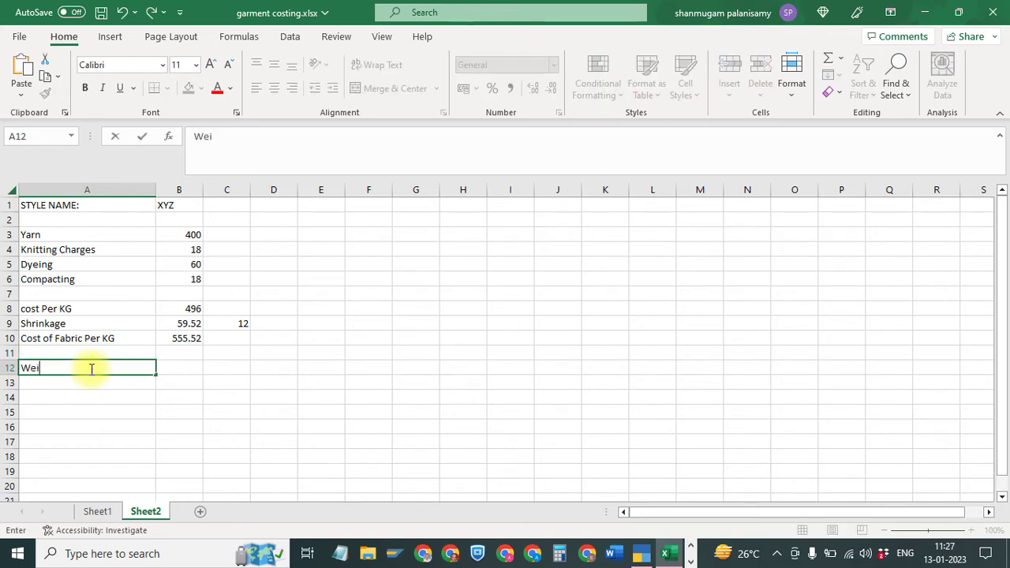
type("jt")
key("BackSpace")
type("ht")
type(" of ")
type("C")
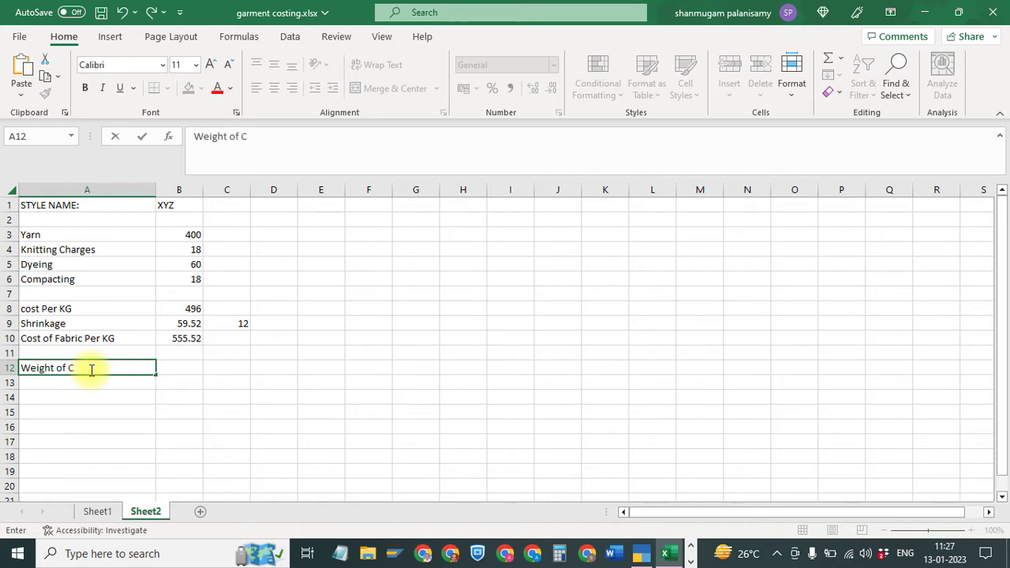
type("lot")
type("h per pc")
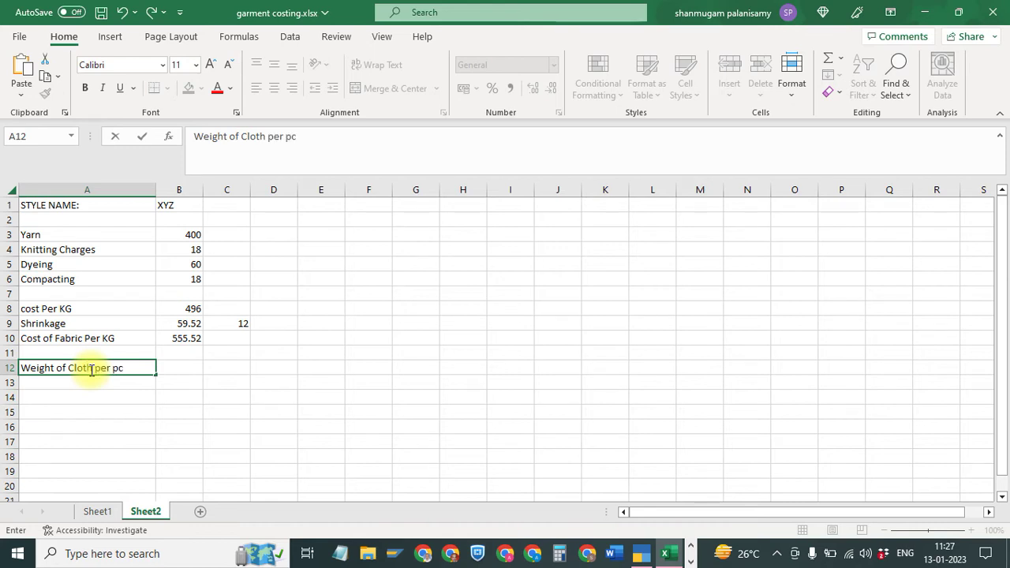
key("Tab")
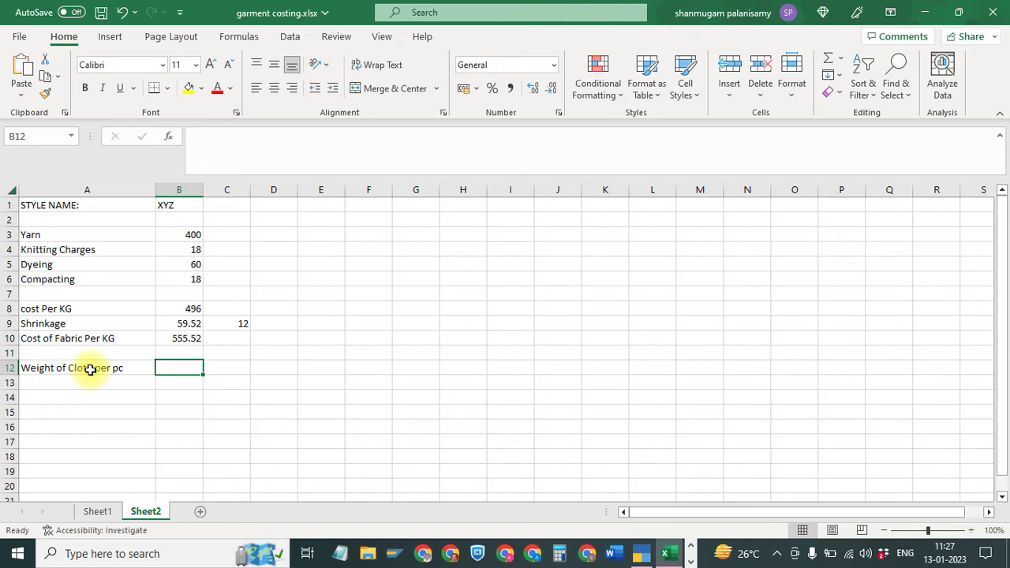
type("250")
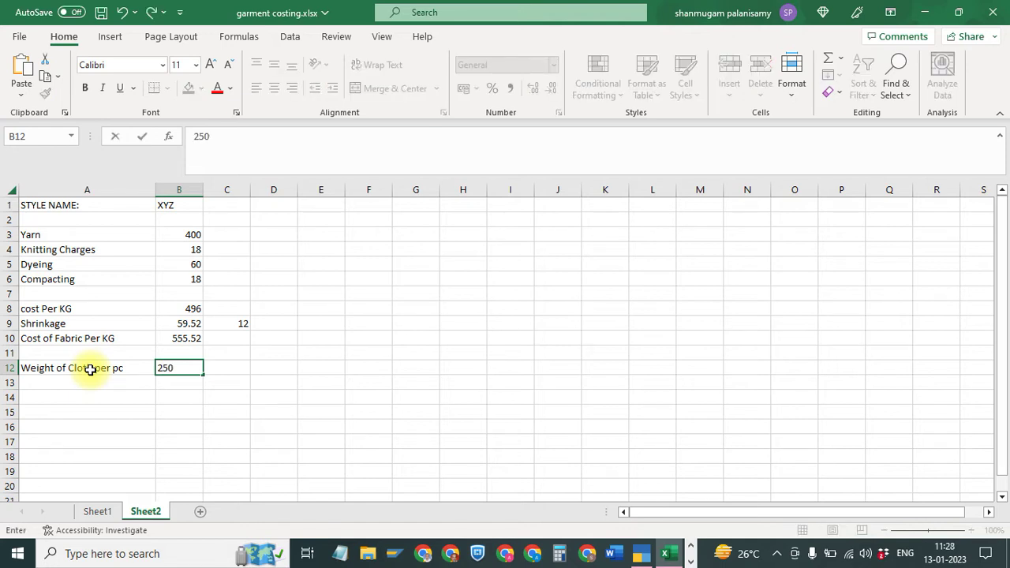
key("Return")
Note grams in C12 and label A14 'Cost of Fabric per pc'
key("Up")
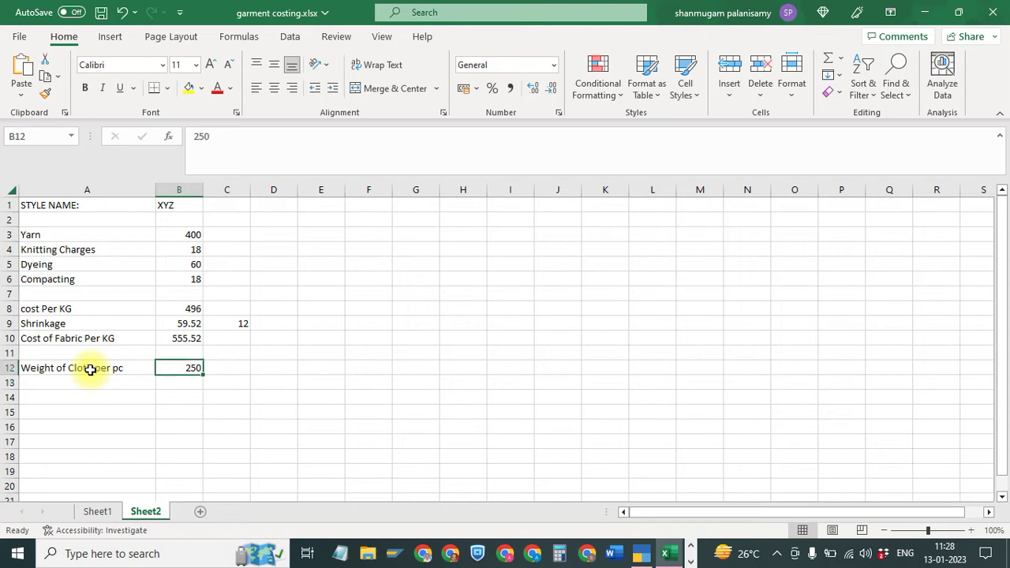
key("Right")
type("grams")
key("Return")
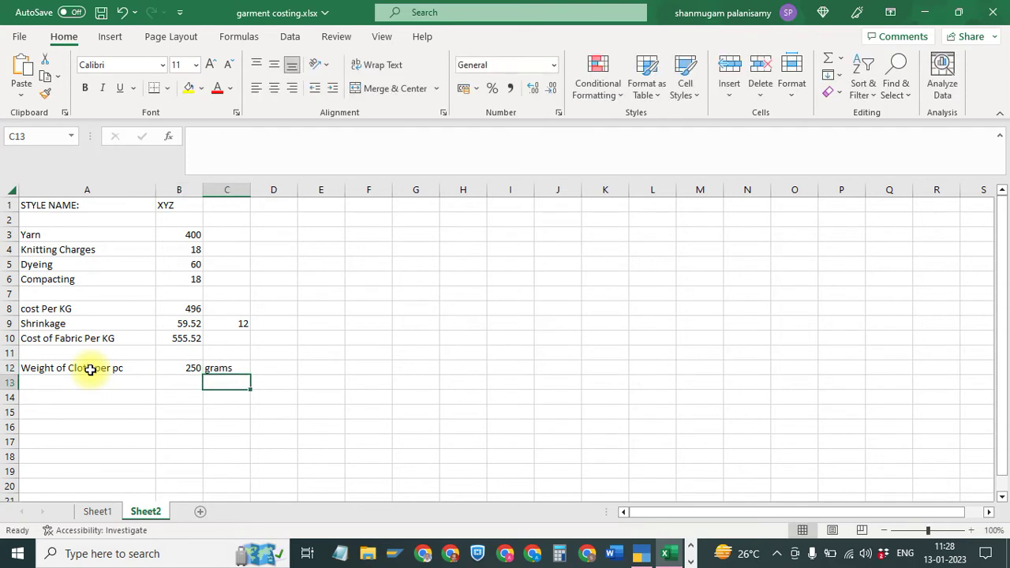
key("Left")
key("Left")
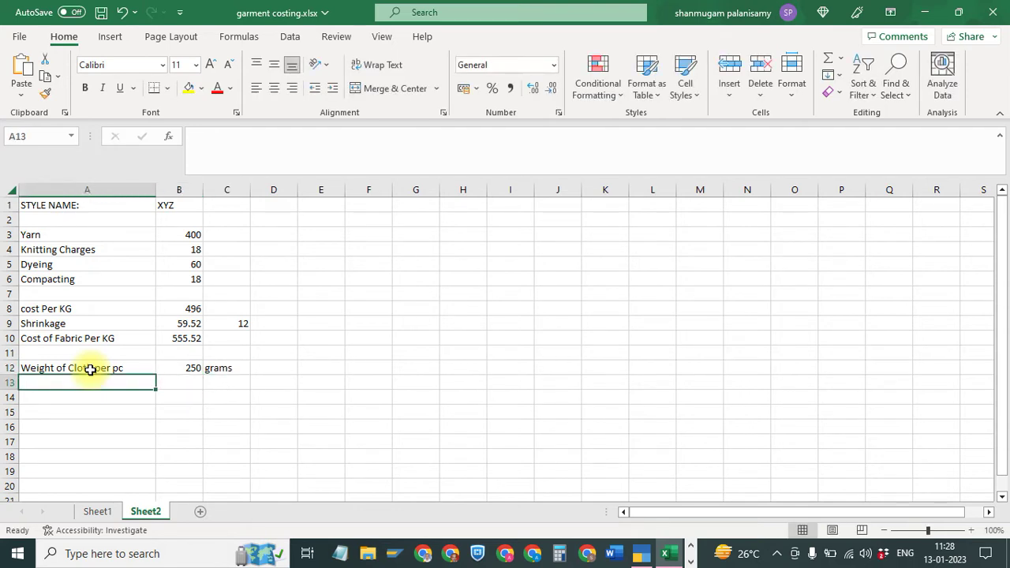
key("Down")
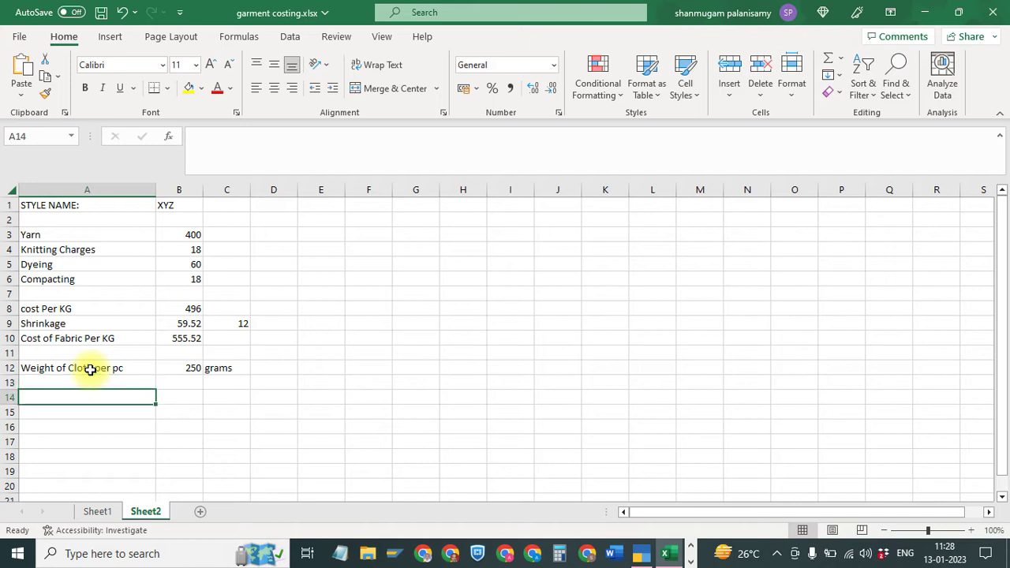
type("Cost")
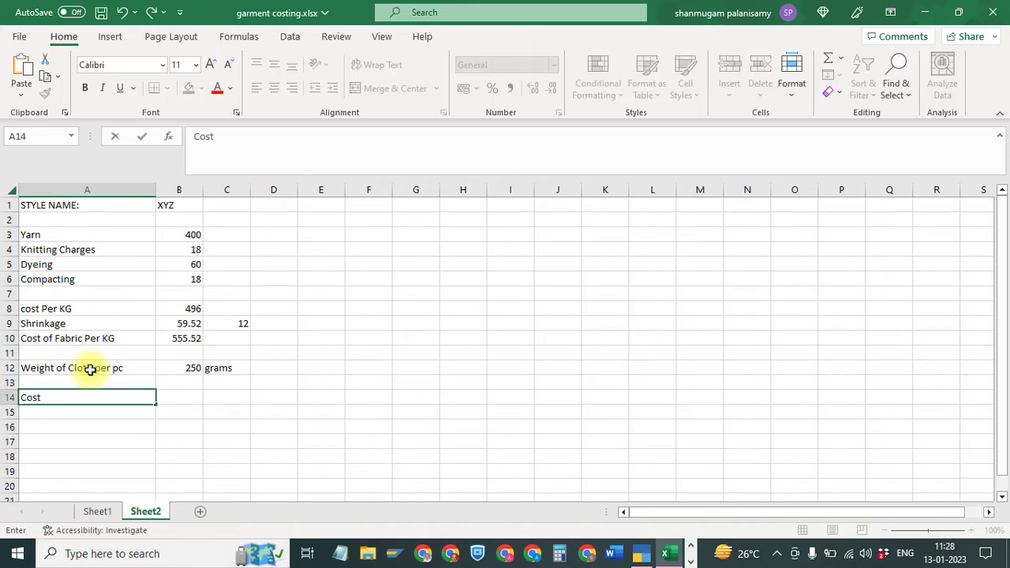
type(" of Fab")
type("ric per pc")
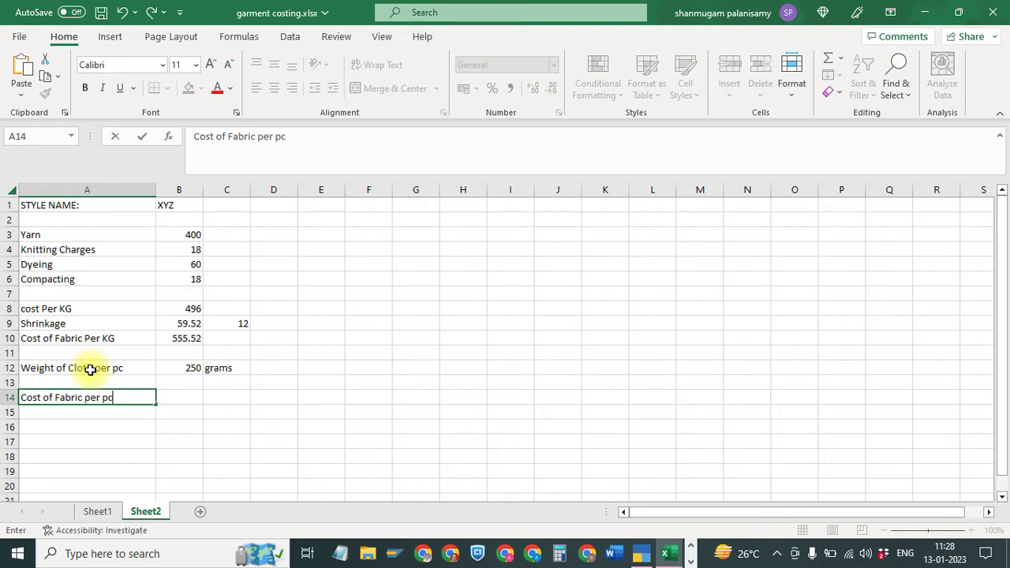
key("Tab")
Start a per-piece cost formula in B14 from B10, then cancel it
type("+")
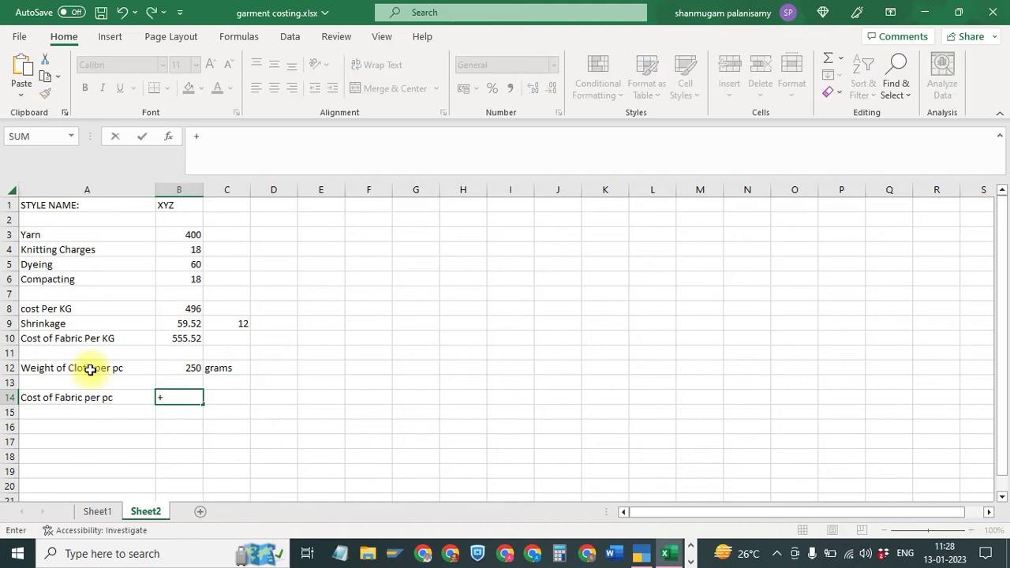
key("Up")
key("Up")
key("Up")
key("Up")
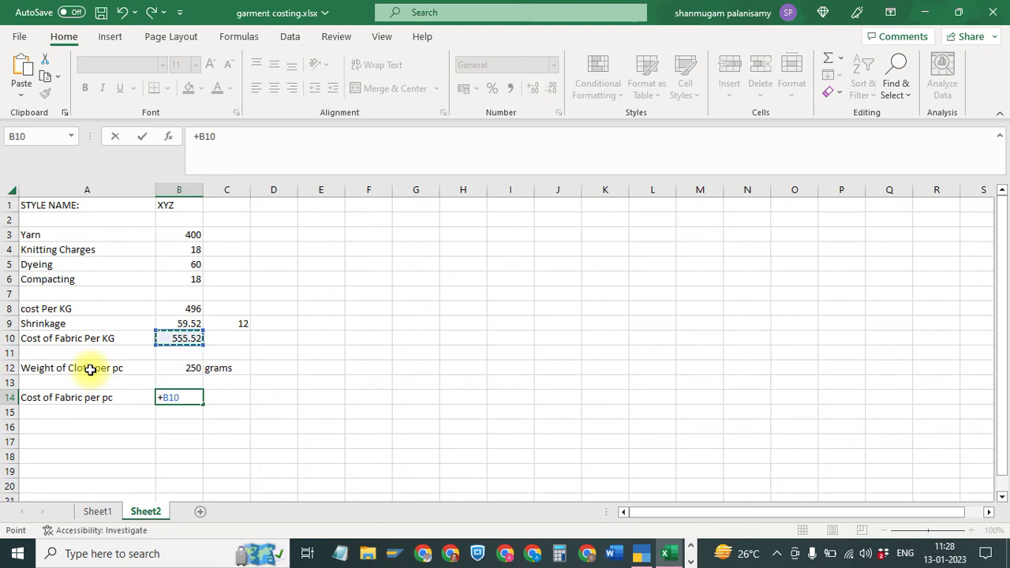
type("*")
type("1000")
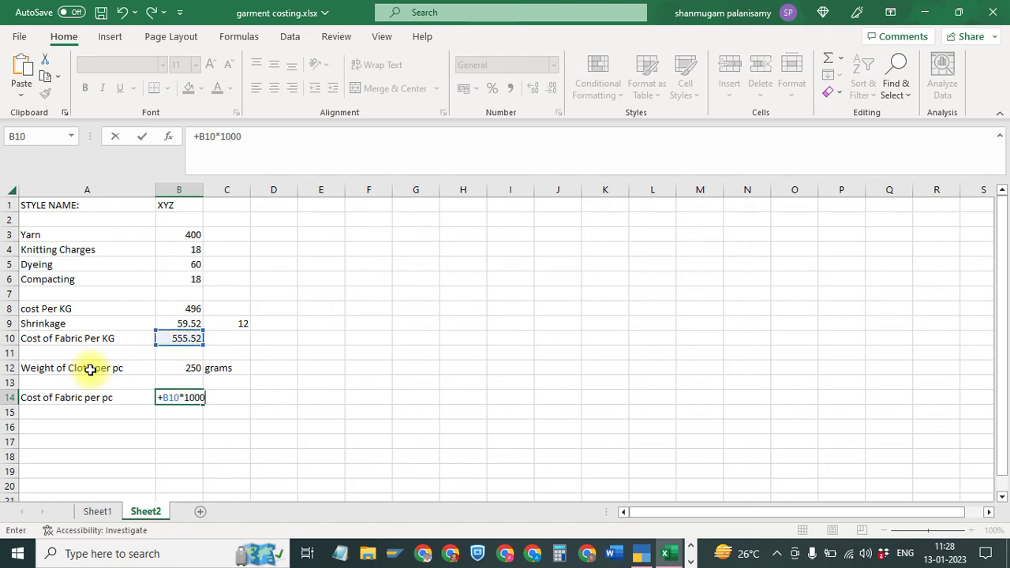
type("/")
left_click(175, 368)
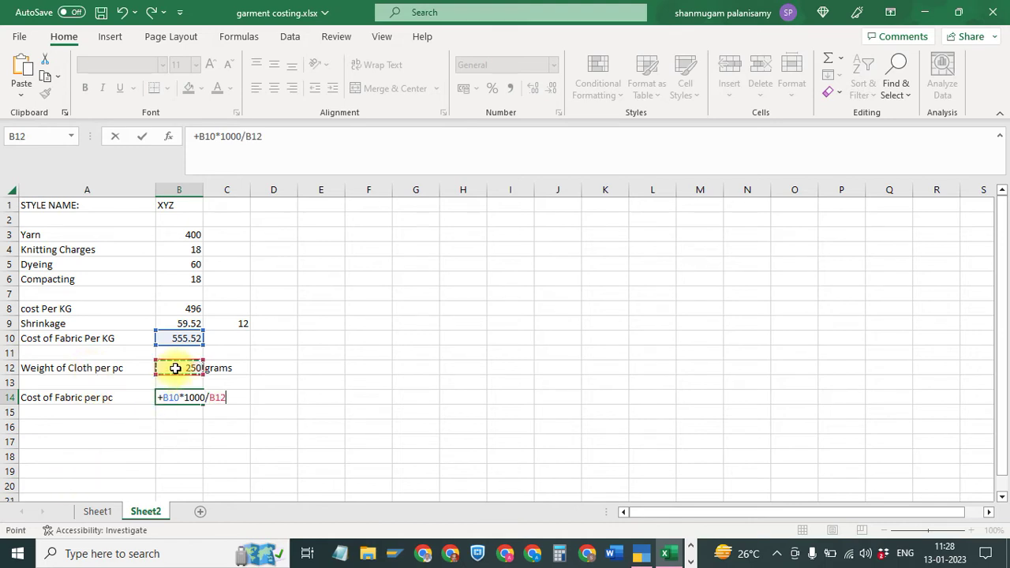
key("Escape")
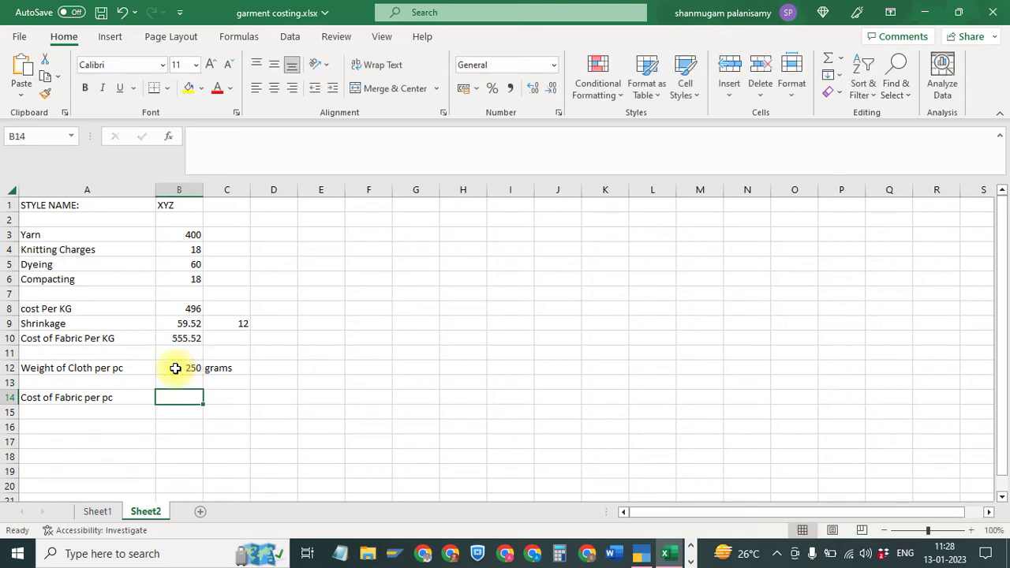
key("Up")
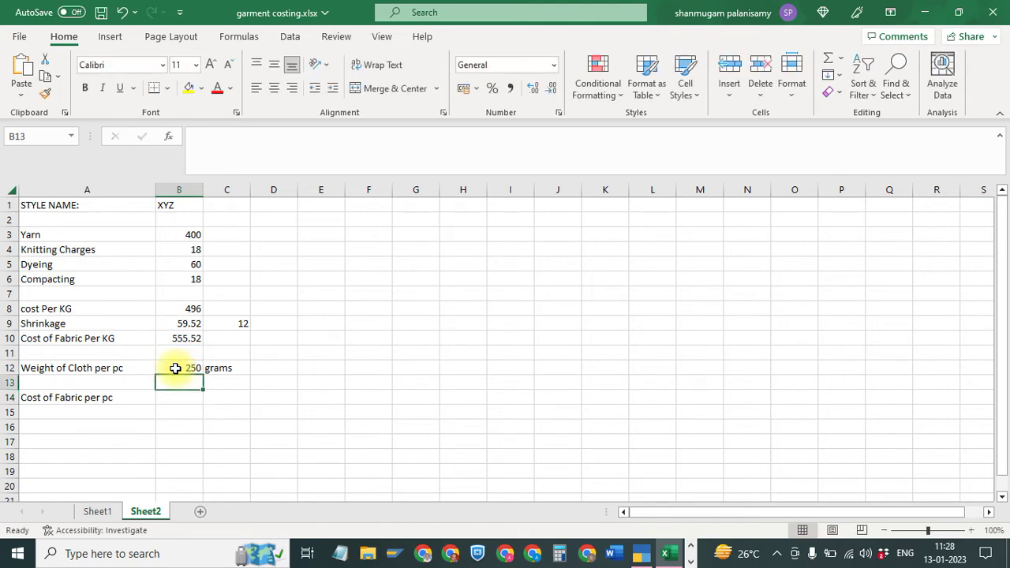
key("Up")
key("Down")
key("Down")
Enter =+B10/1000*B12 in B14, giving 138.88
type("+")
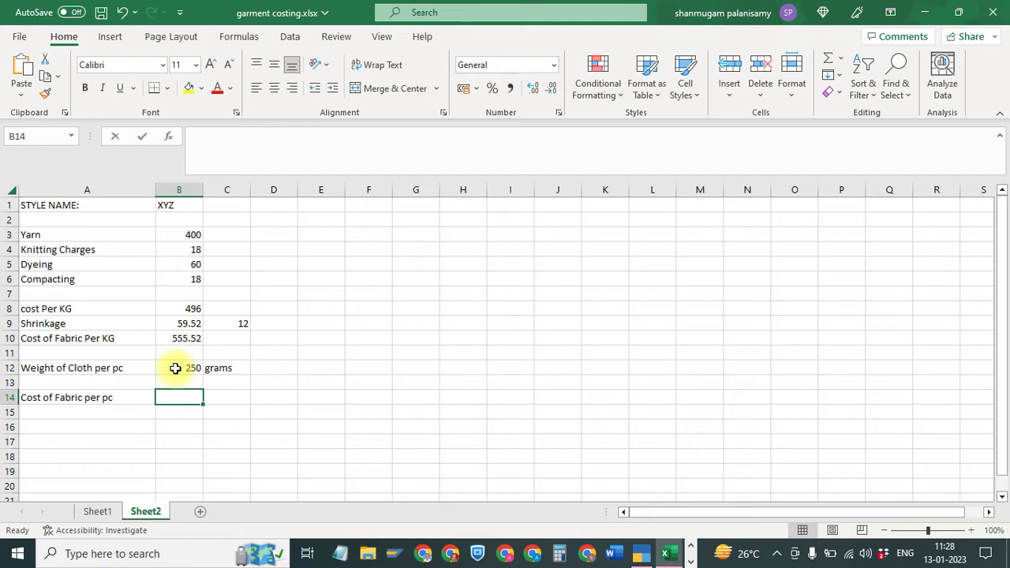
key("Up")
key("Up")
key("Up")
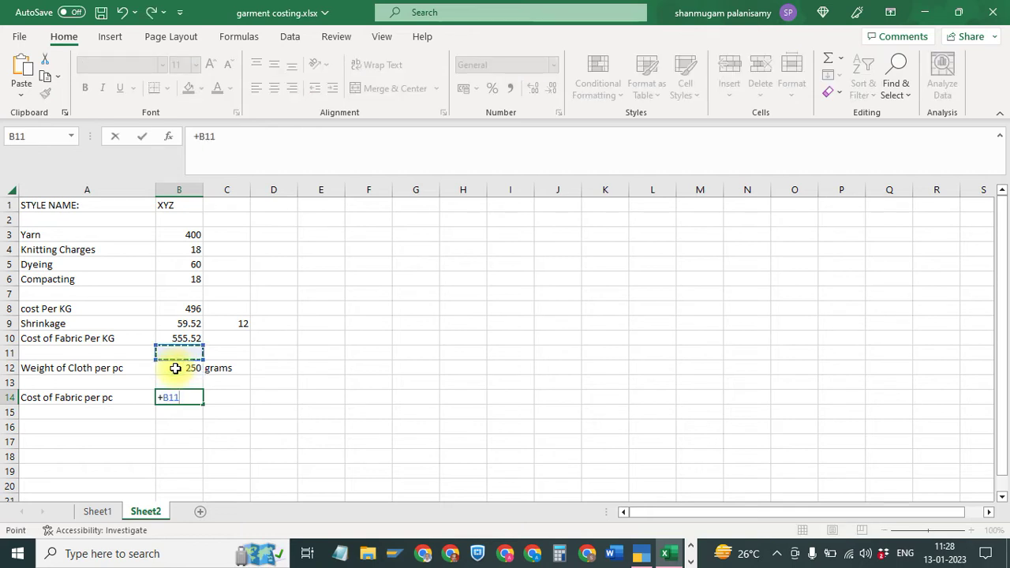
key("Up")
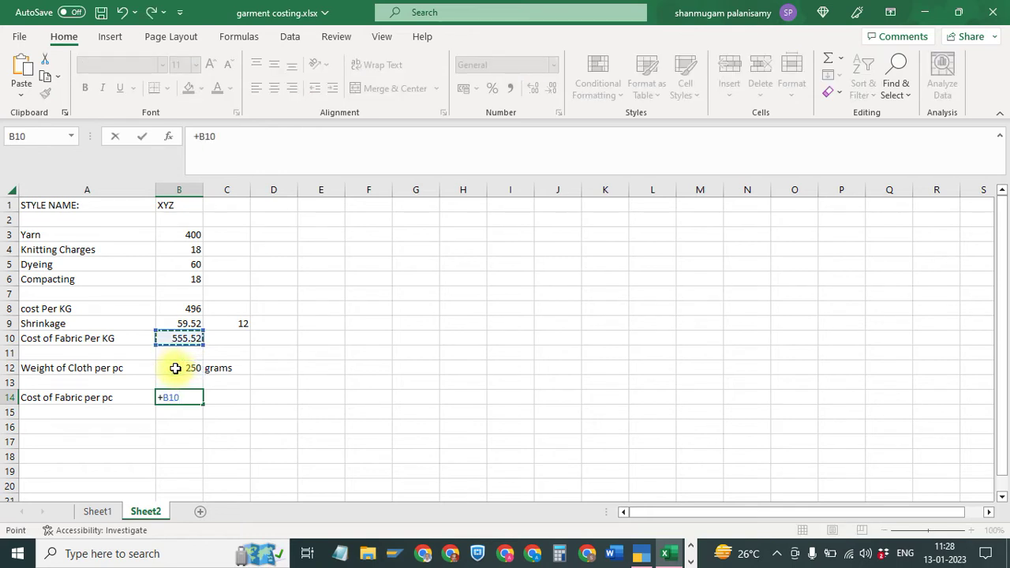
type("/1000")
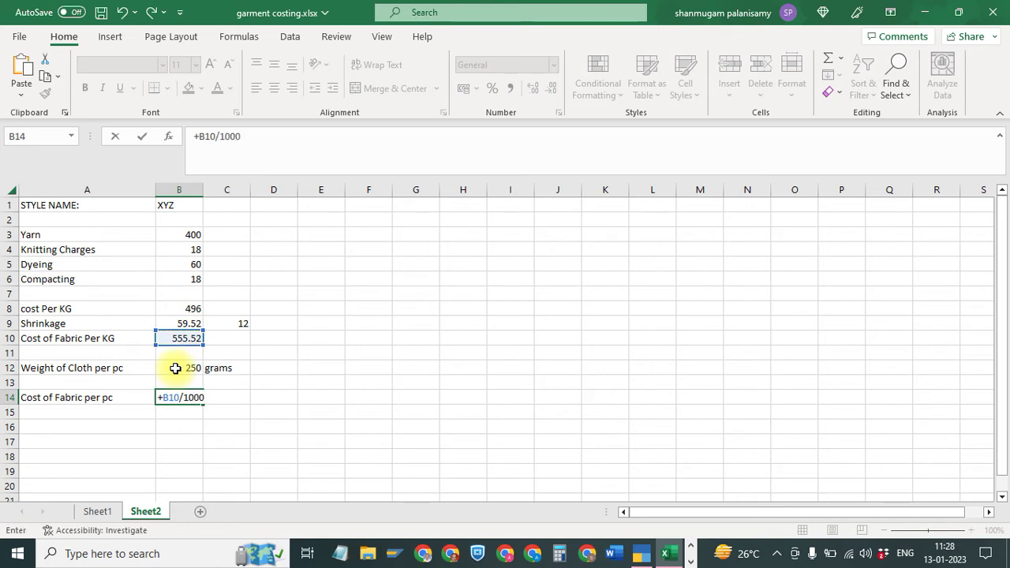
type(" *")
left_click(176, 368)
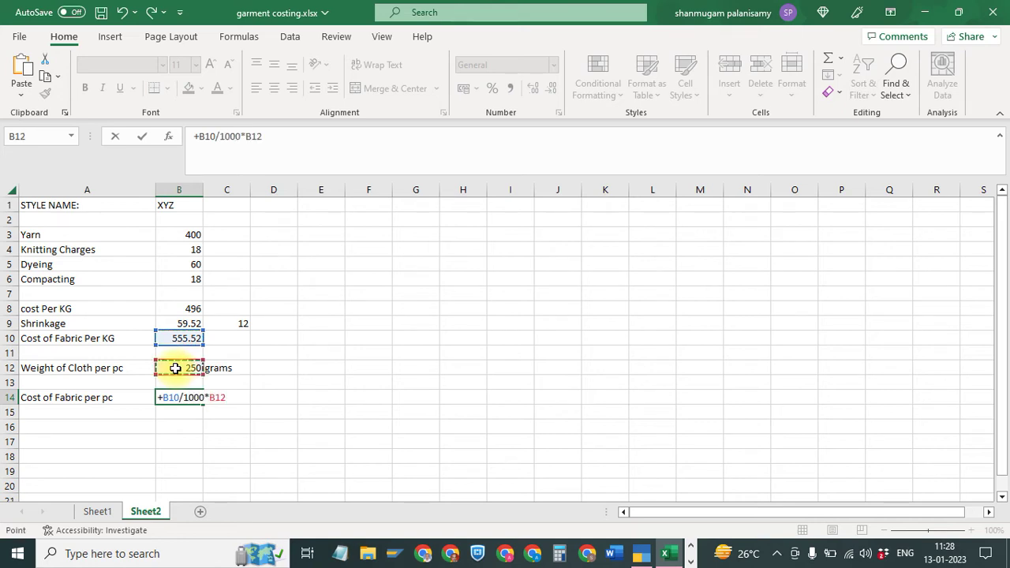
key("Return")
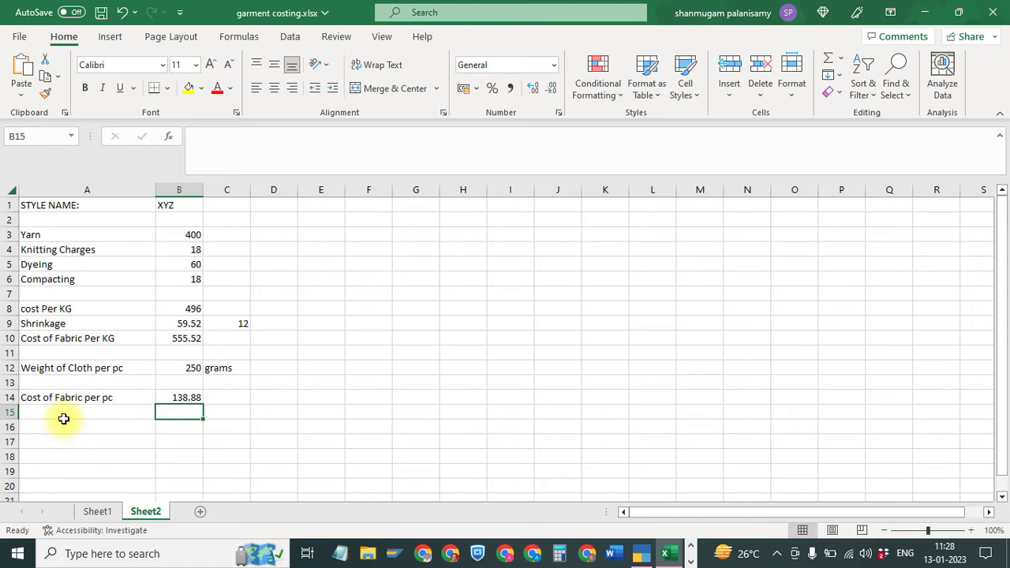
Enter a cutting and bundle label in A15
left_click(51, 416)
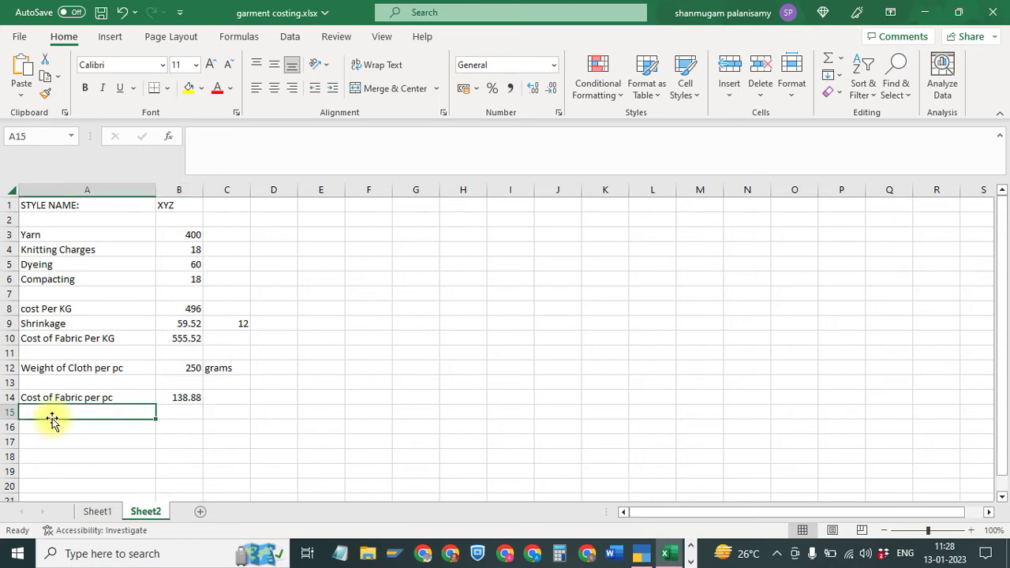
type("Cutti")
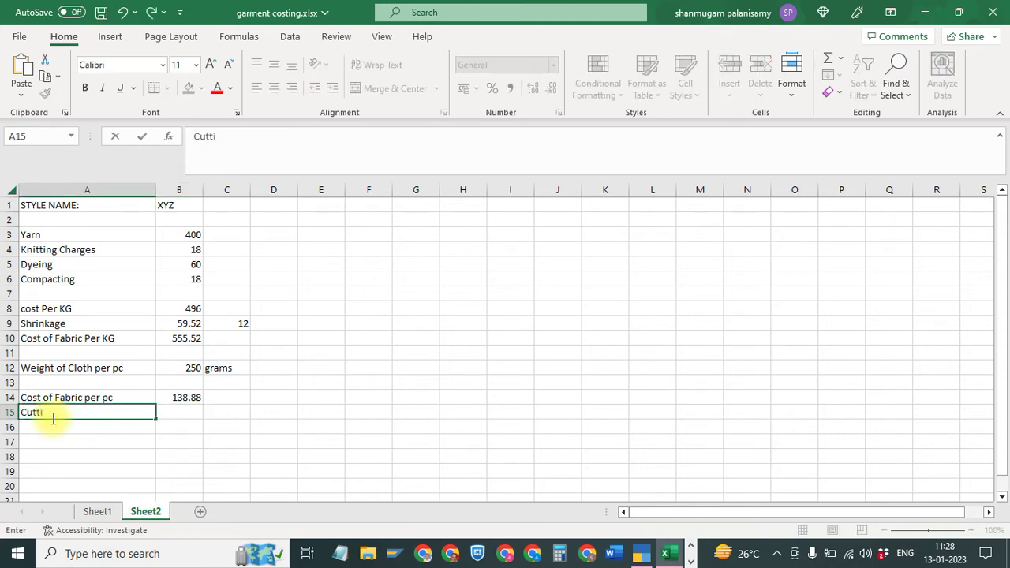
type("ng and La")
type("be")
type("n")
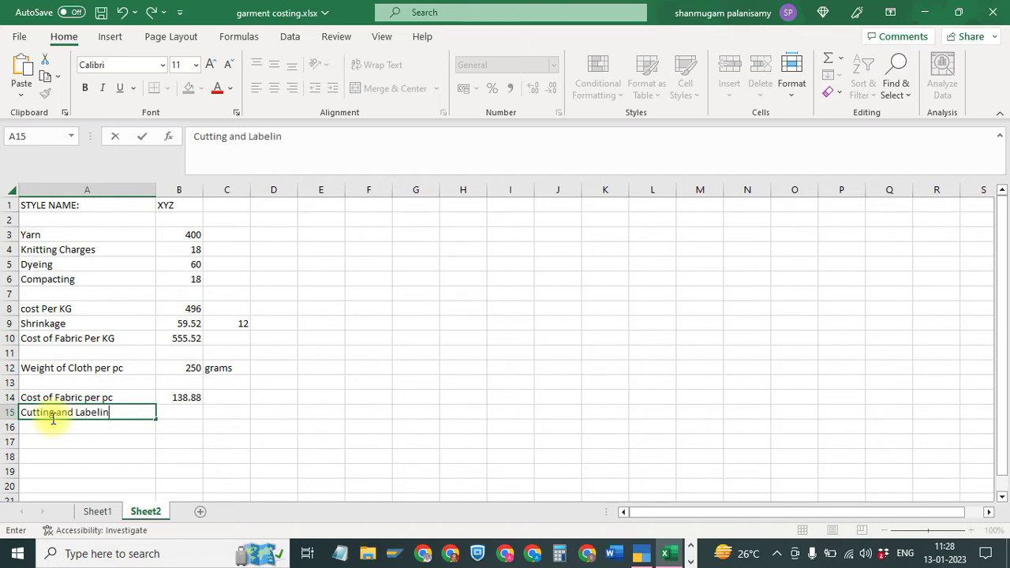
key("BackSpace")
key("BackSpace")
key("BackSpace")
key("BackSpace")
key("BackSpace")
type("bu")
type("dle")
key("Tab")
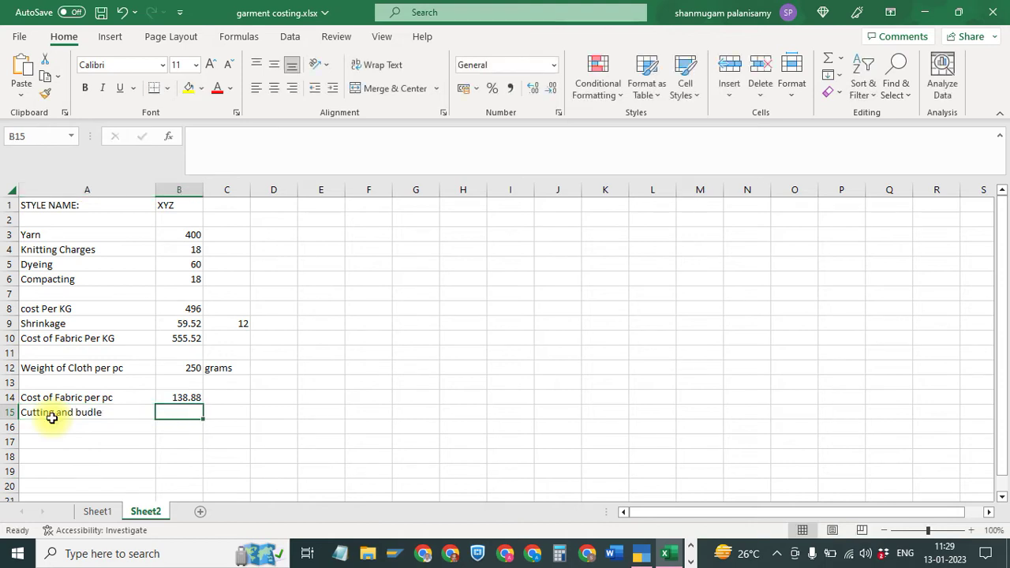
Correct the A15 label's spelling to 'Cutting and bundle'
left_click(51, 418)
key("F2")
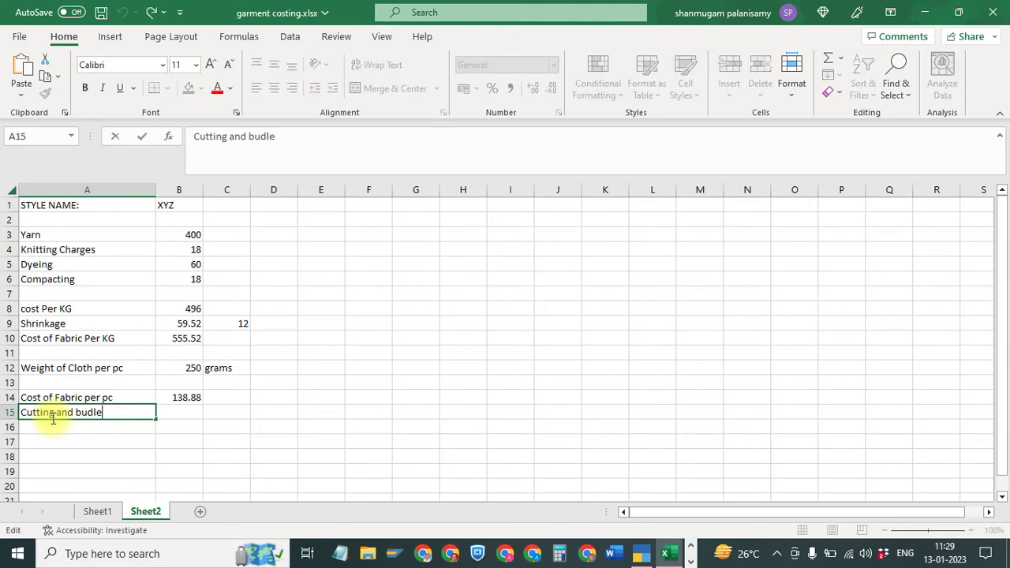
key("BackSpace")
key("BackSpace")
key("BackSpace")
type("ndl")
key("Tab")
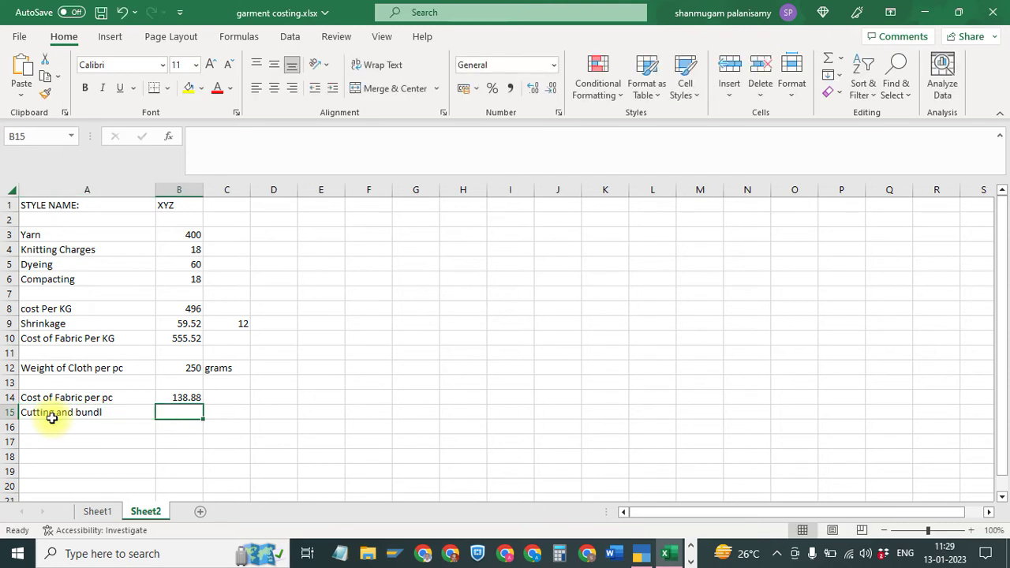
left_click(51, 419)
key("F2")
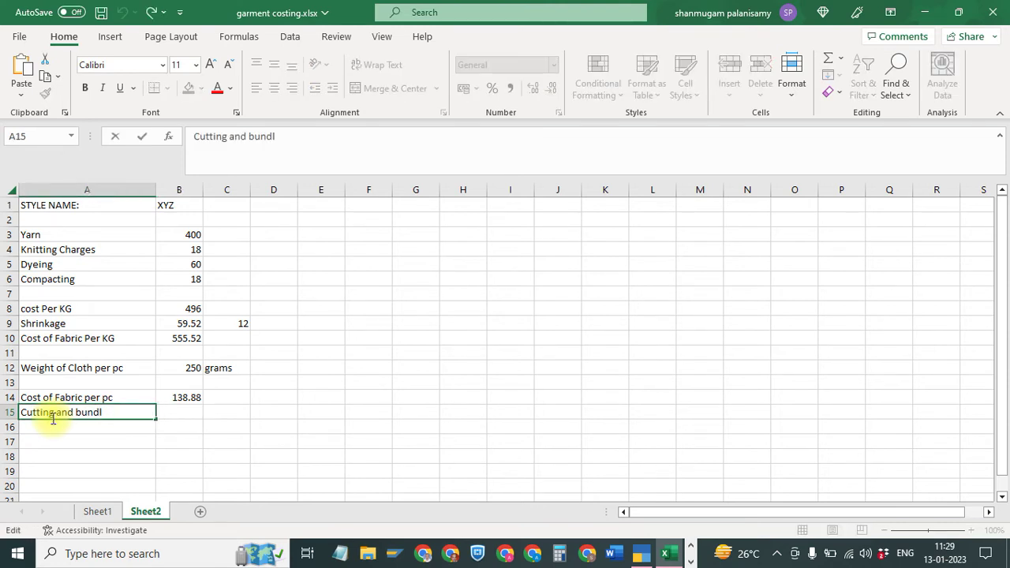
type("w")
type("\\")
key("BackSpace")
key("BackSpace")
type("e")
key("Tab")
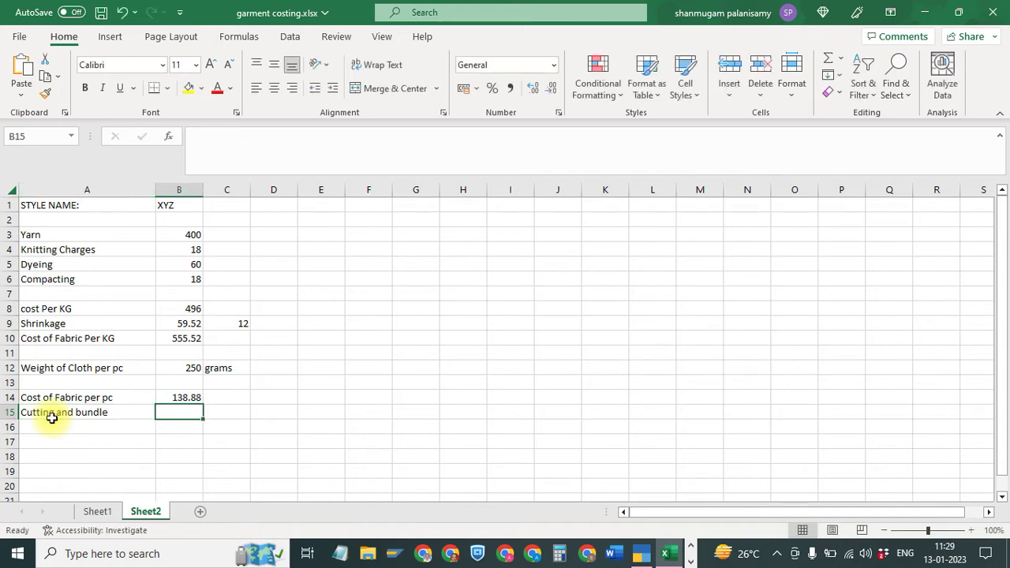
Enter 4 as the cutting cost in B15, then correct it to 2
type("4")
key("Return")
left_click(52, 424)
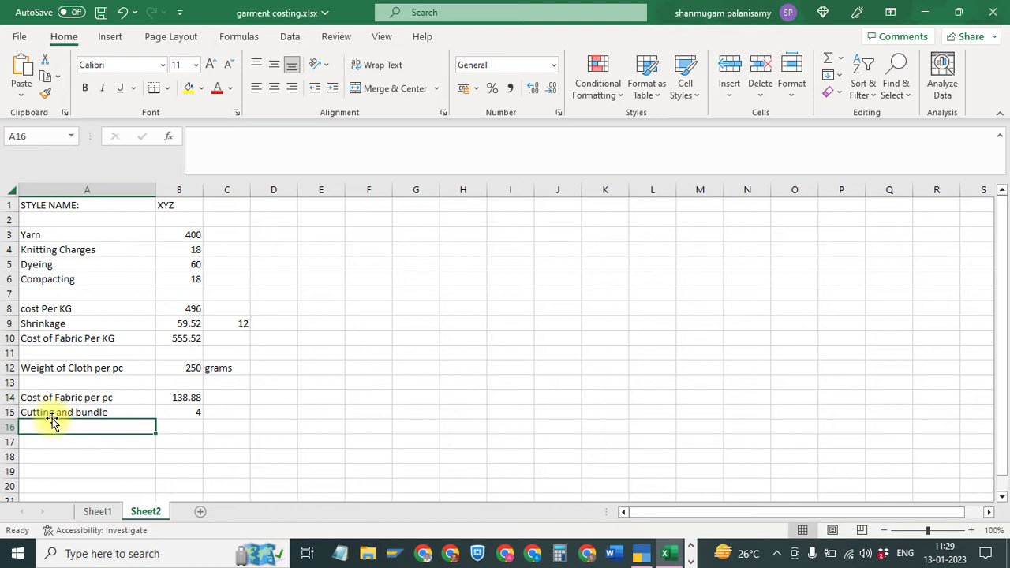
key("Up")
key("Right")
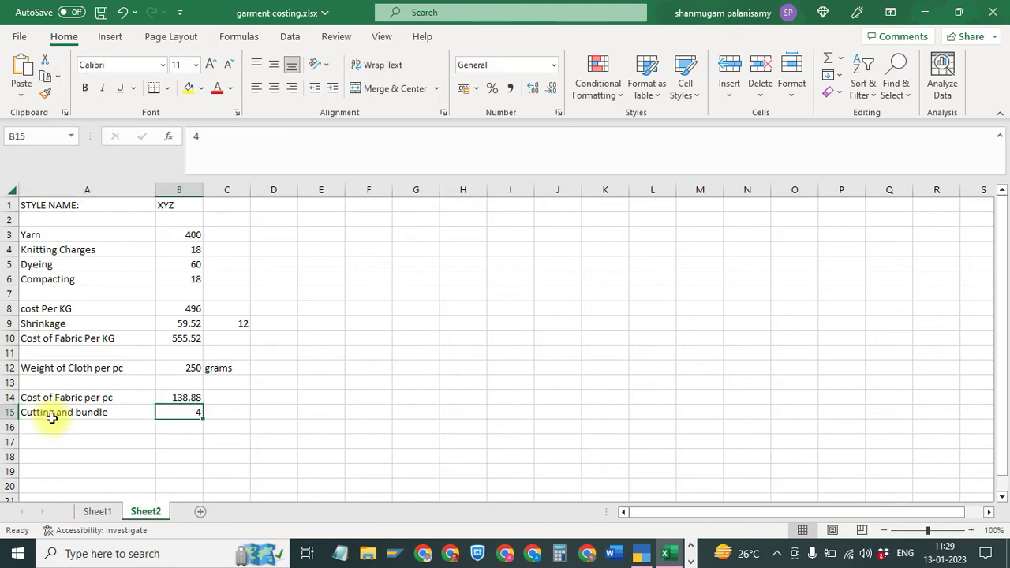
type("2")
key("Return")
left_click(52, 424)
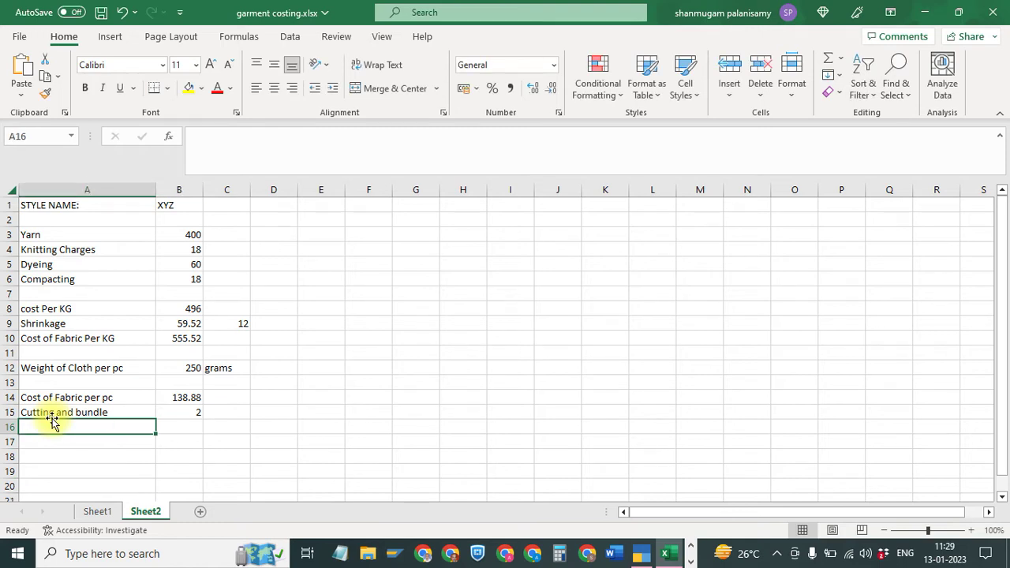
Type Accessories in A16 and as the heading in F7
type("Accessor")
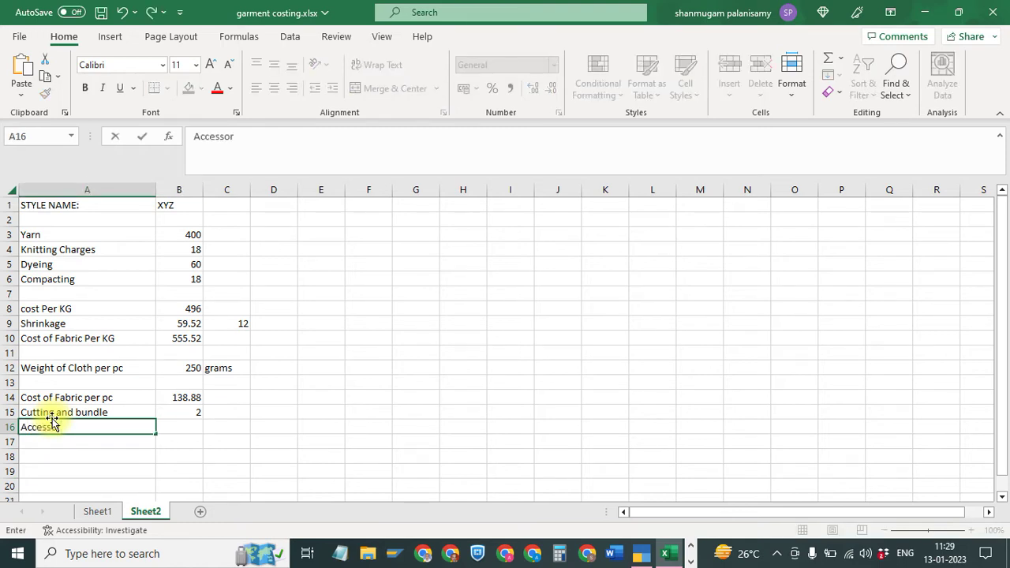
type("ies")
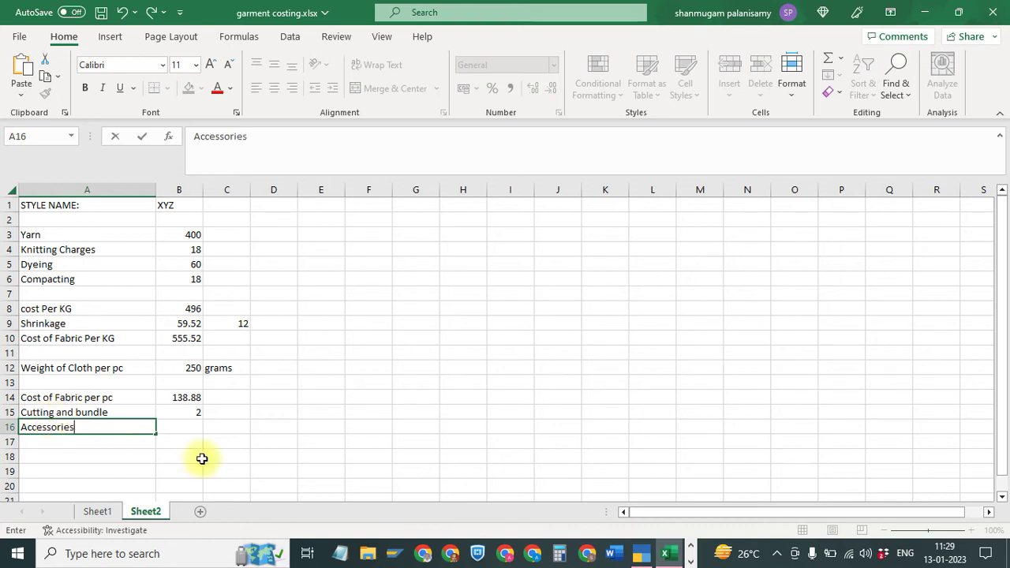
key("Tab")
left_click(382, 295)
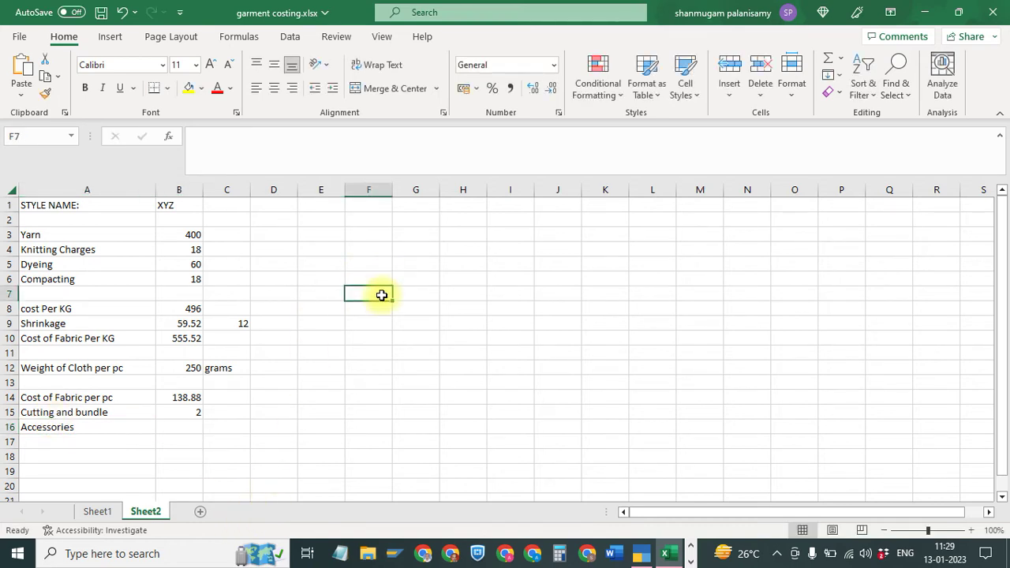
type("Acc")
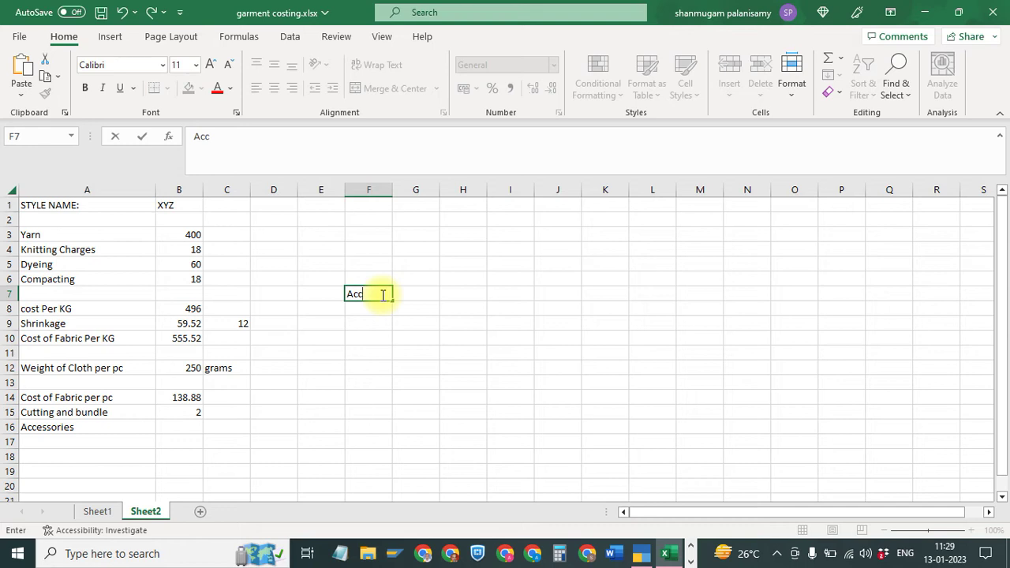
type("essories")
key("Return")
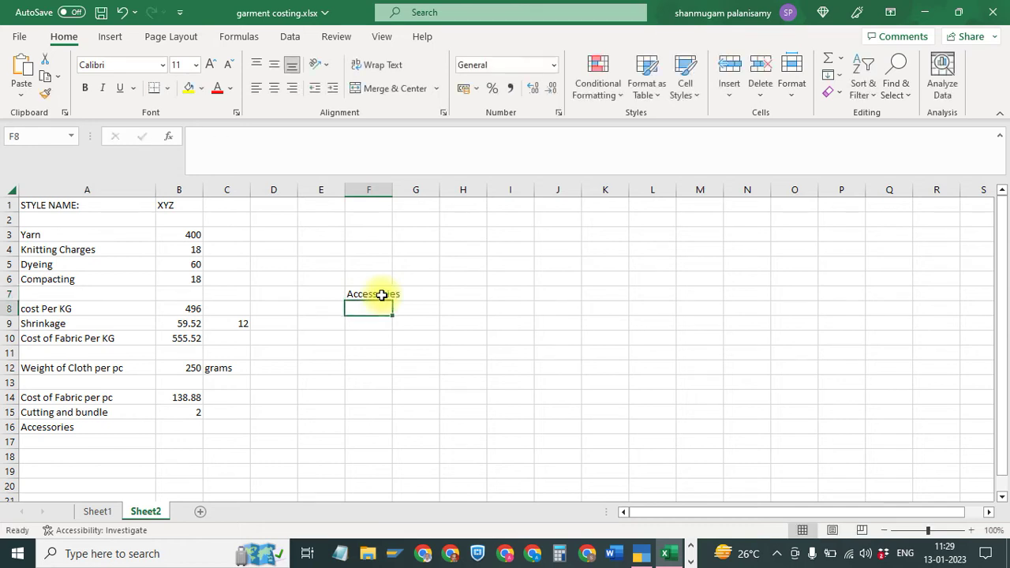
List Label, Sewing Thread and Button in F8:F10
type("Label")
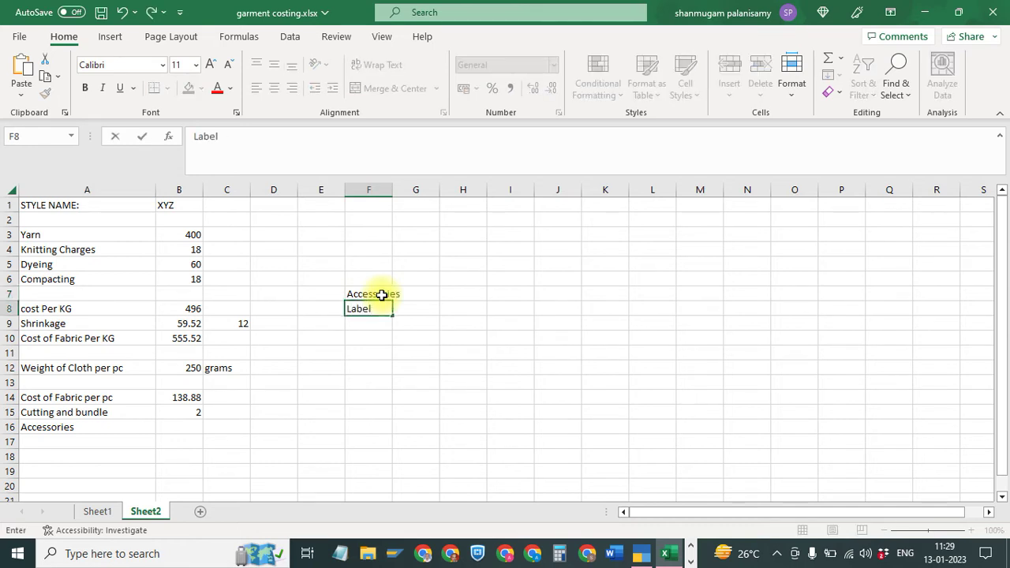
key("Return")
type("Sewin")
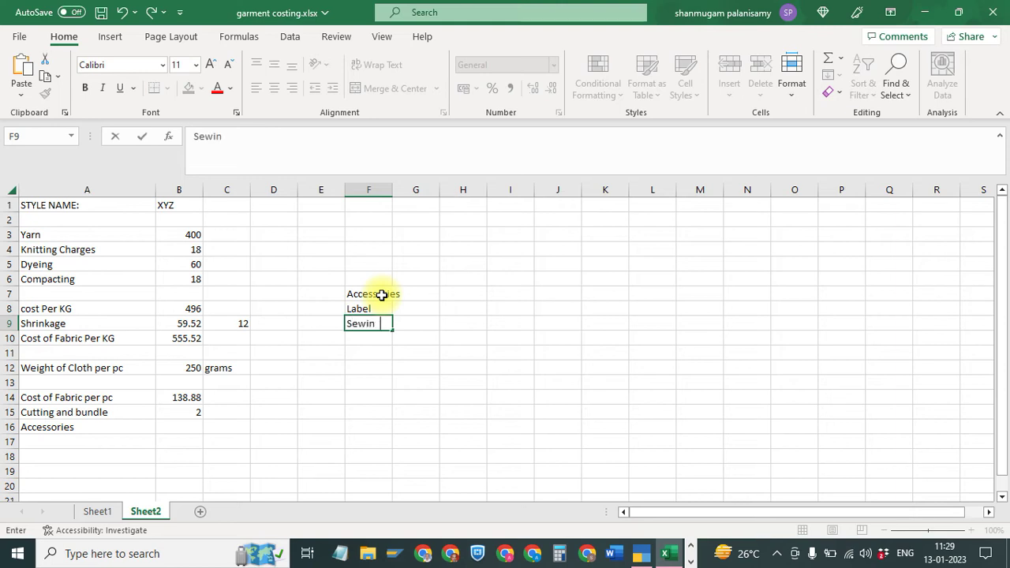
type("g Thread")
key("Return")
type("B")
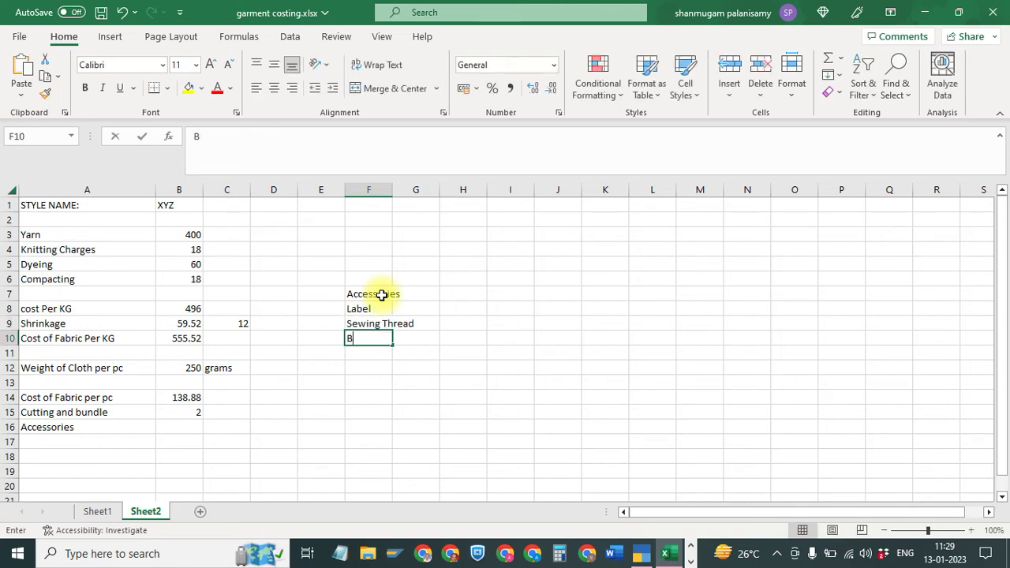
type("utton")
key("Return")
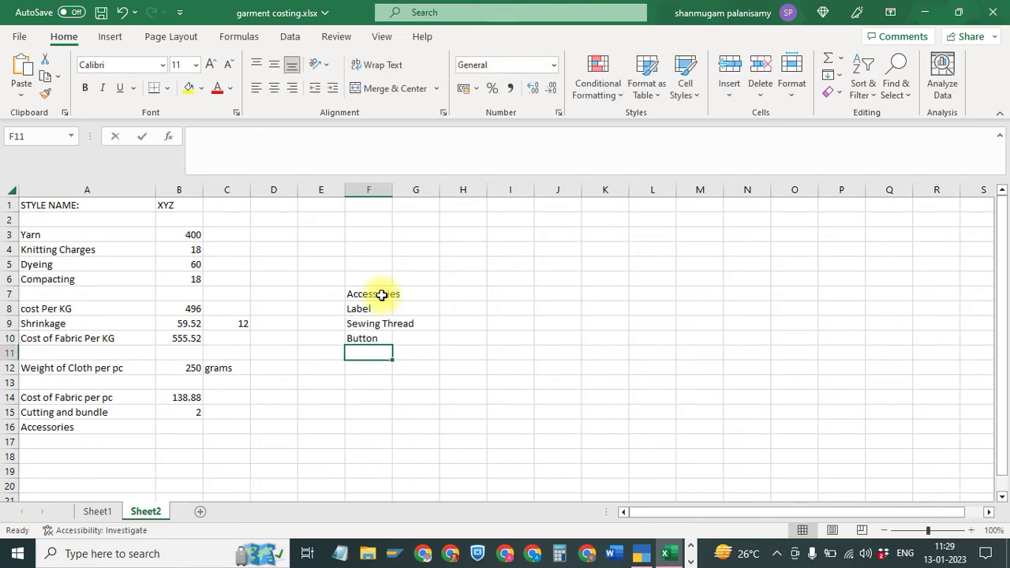
type("Emb")
key("BackSpace")
key("BackSpace")
key("BackSpace")
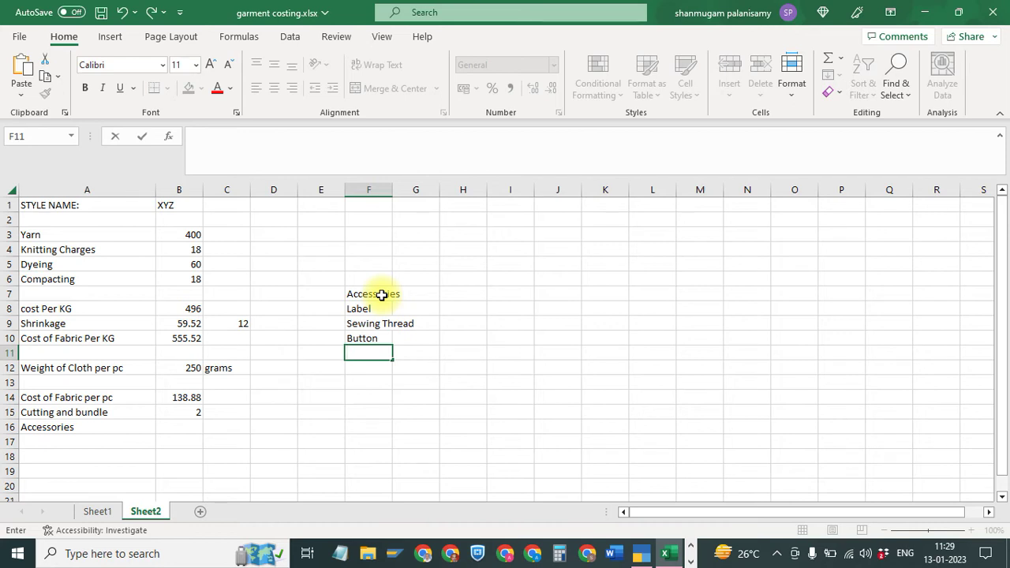
Widen column F and add Polybag, Master Polybag and Carton Box in F11:F13
left_click(401, 190)
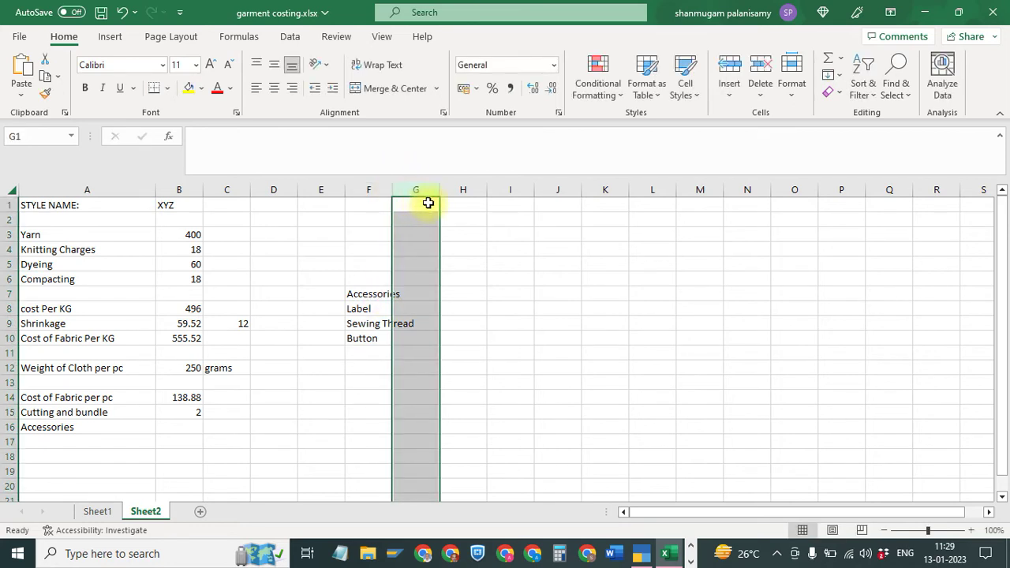
left_click(409, 207)
left_click_drag(393, 192, 434, 191)
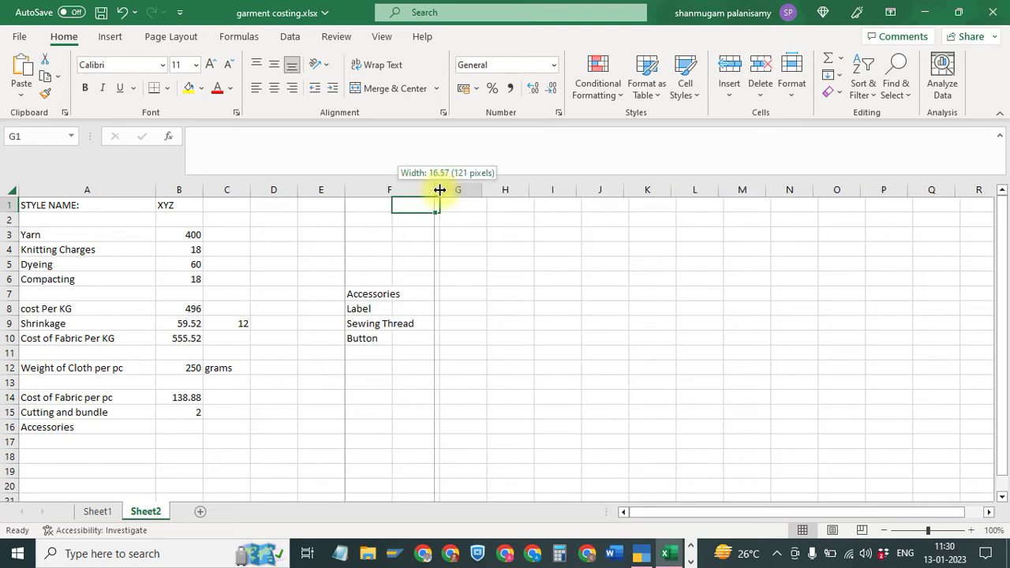
left_click(372, 353)
type("P")
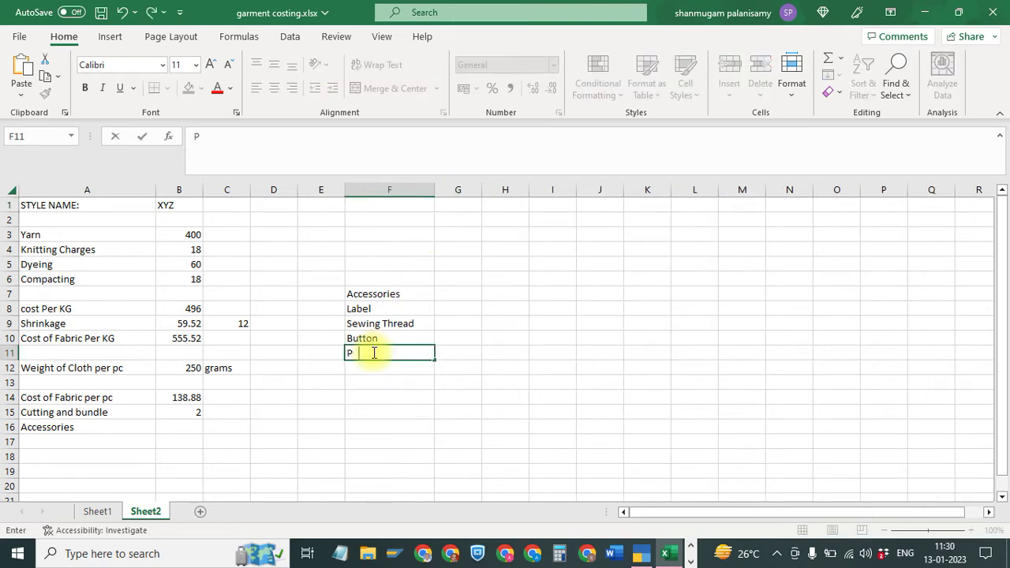
type("olybag")
key("Return")
type("Ma")
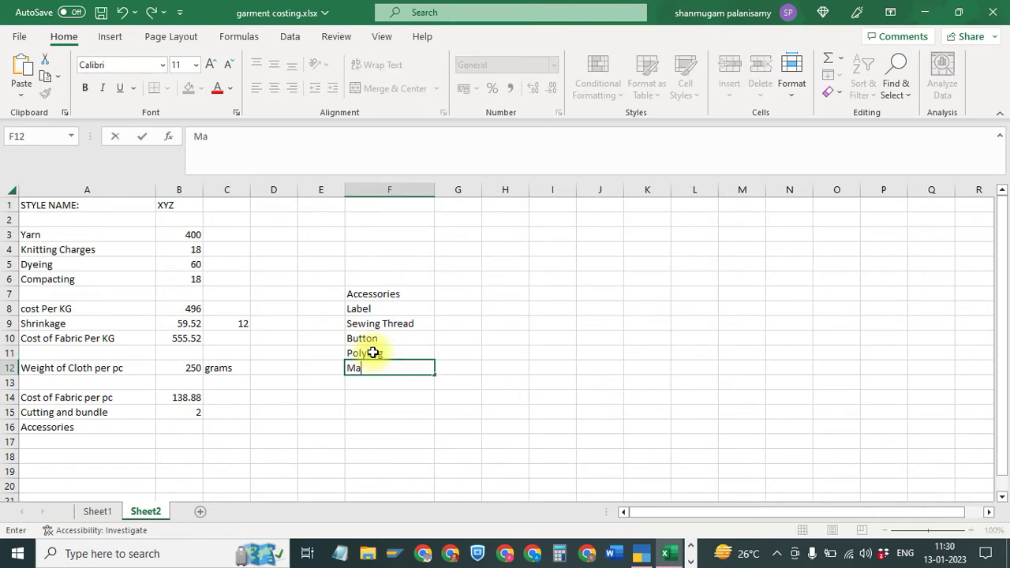
type("gar")
key("BackSpace")
key("BackSpace")
key("BackSpace")
type("ster")
type(" Poly")
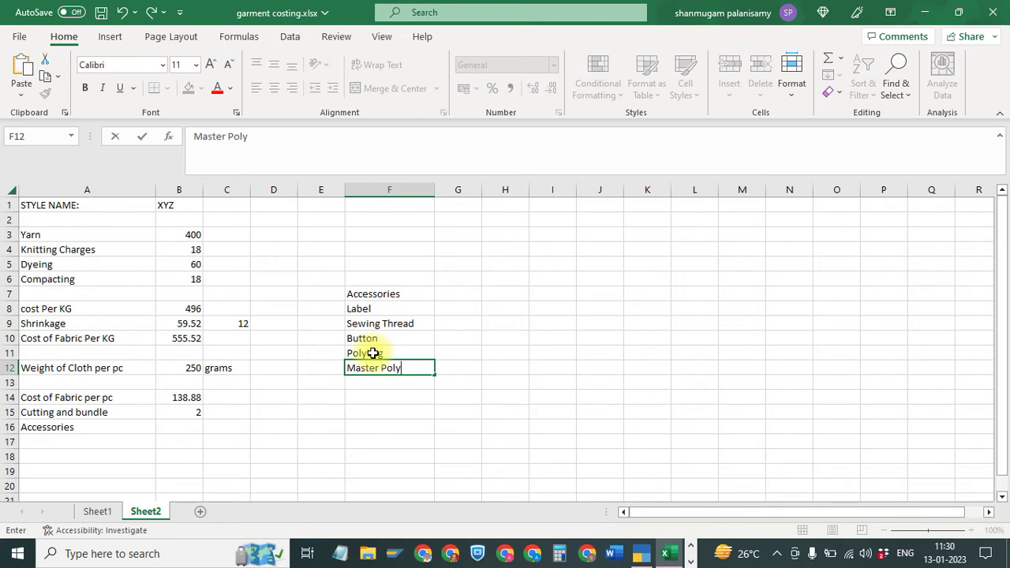
type("bag")
key("Return")
type("Carto")
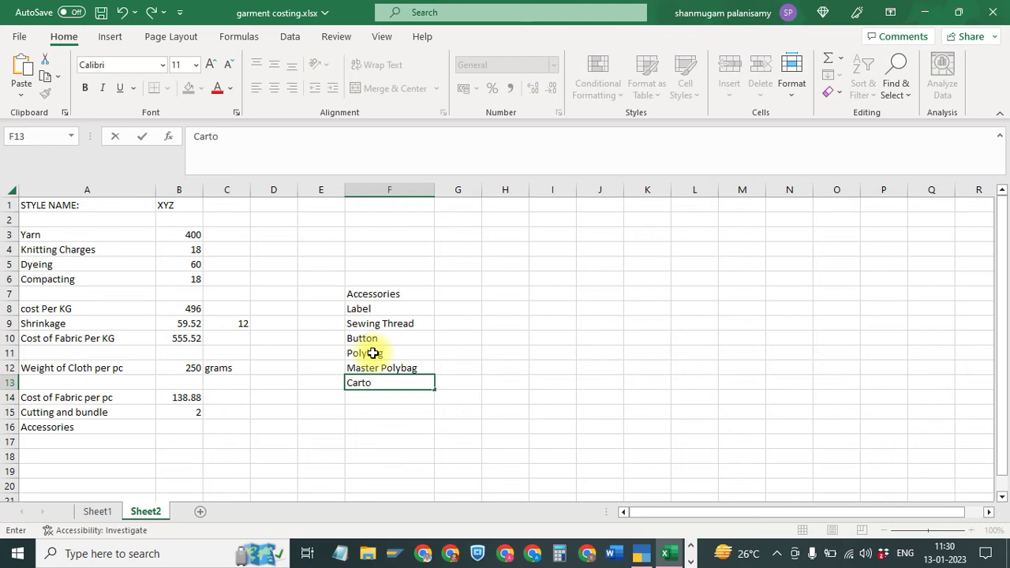
type("n Box")
key("Return")
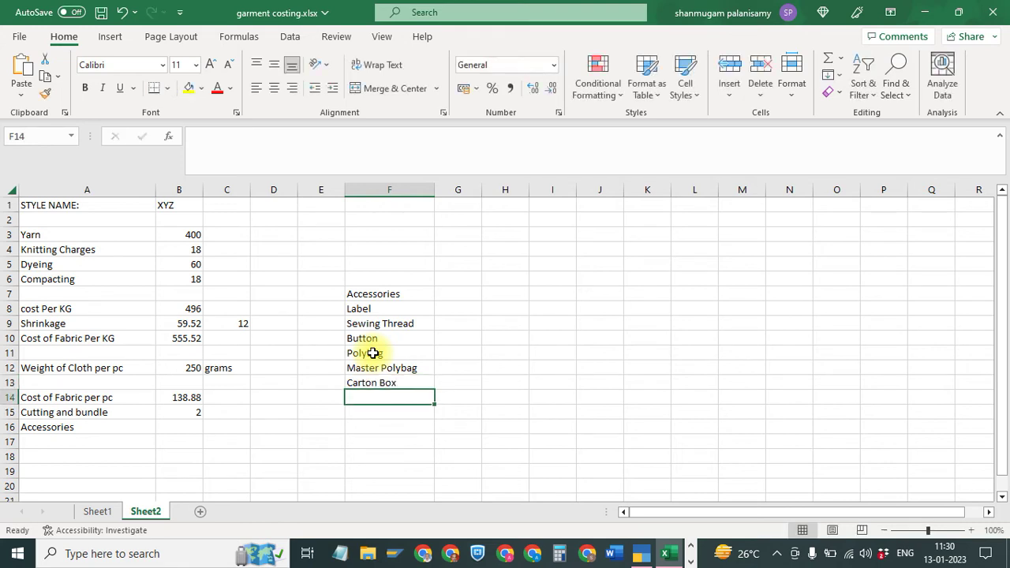
Enter the accessory quantities 3, 1, 2, 1, 1, 2 in G8:G13
left_click(458, 308)
type("3")
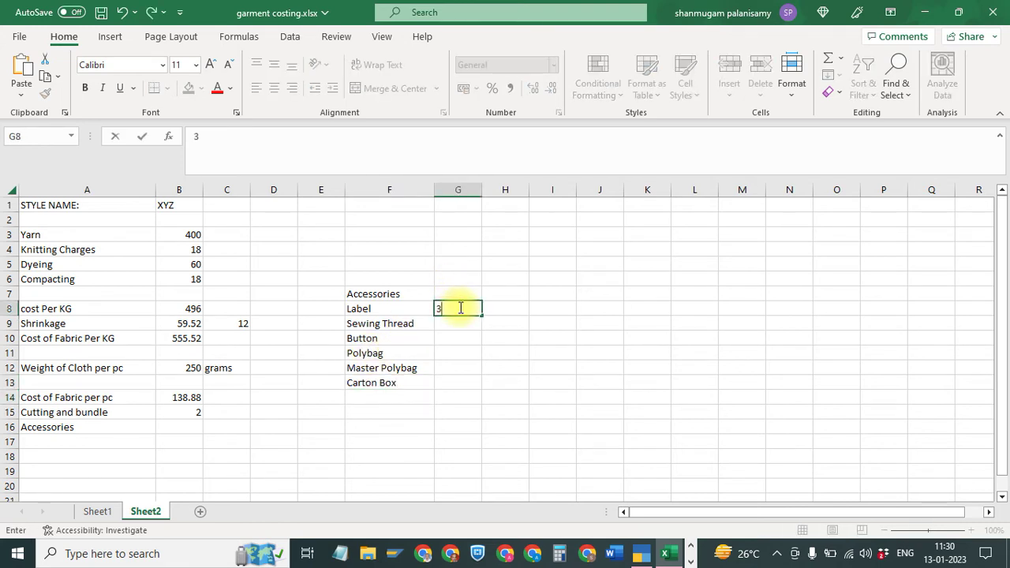
key("Return")
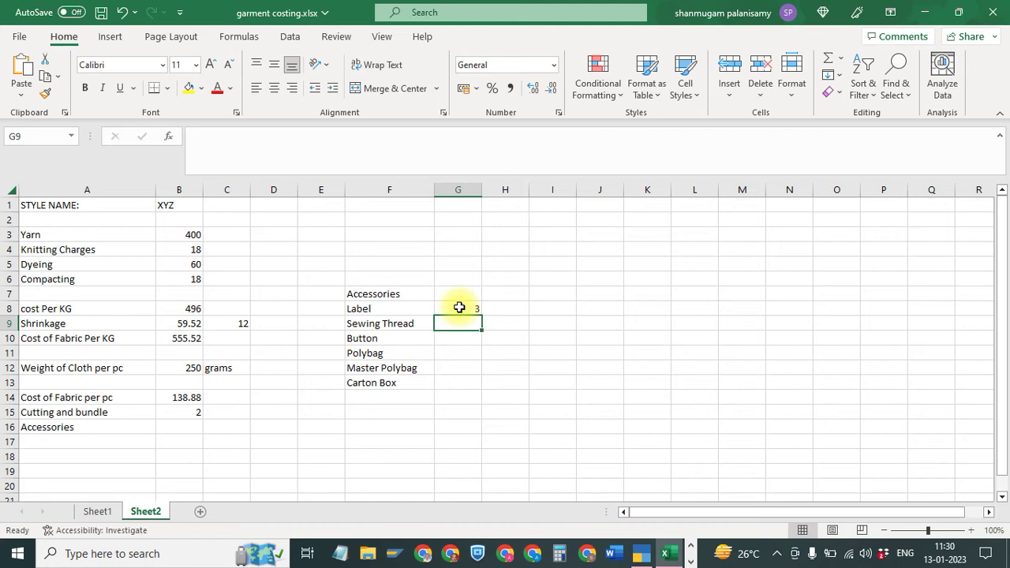
type("1")
key("Return")
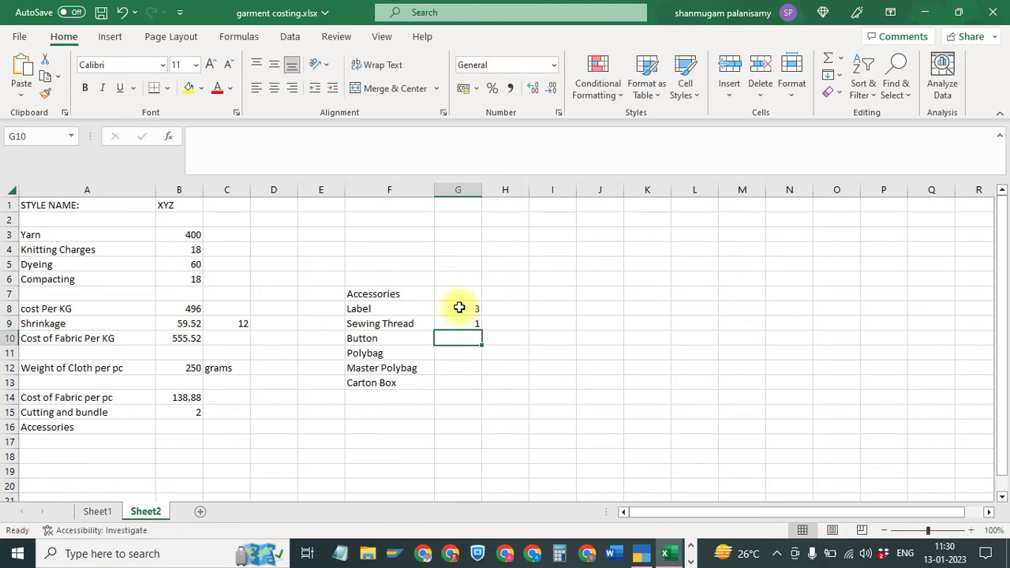
type("2")
key("Return")
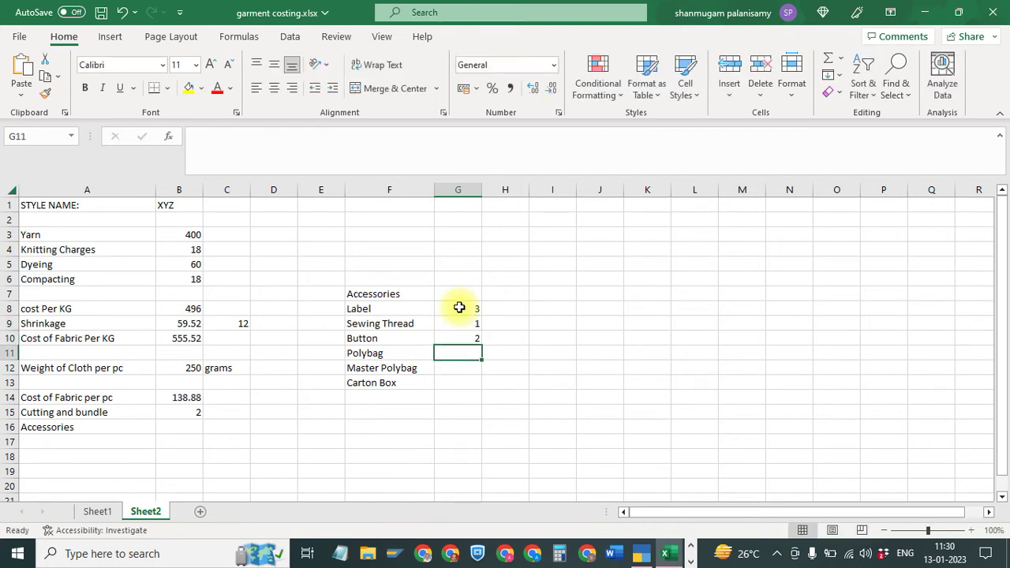
type("1")
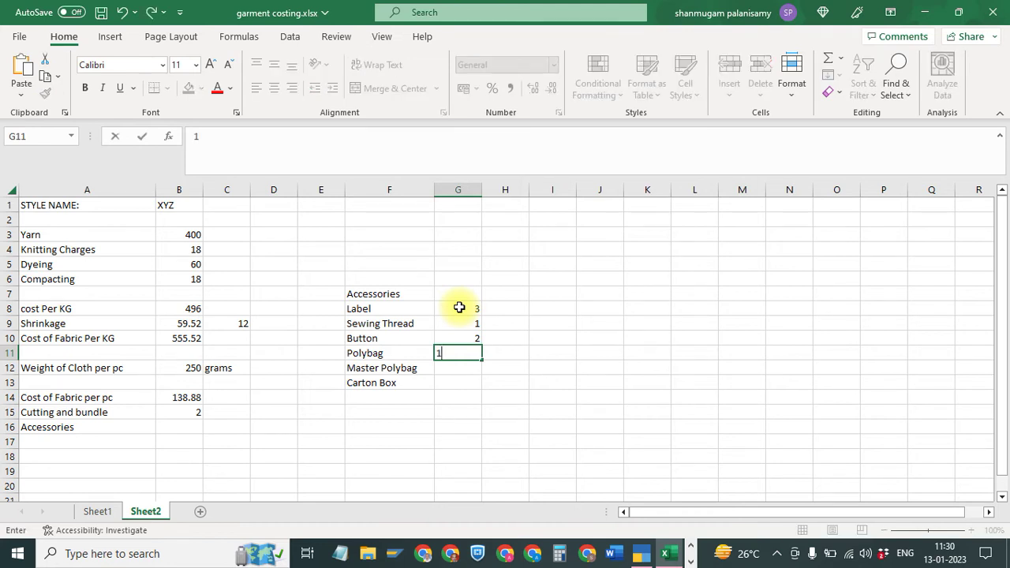
key("Return")
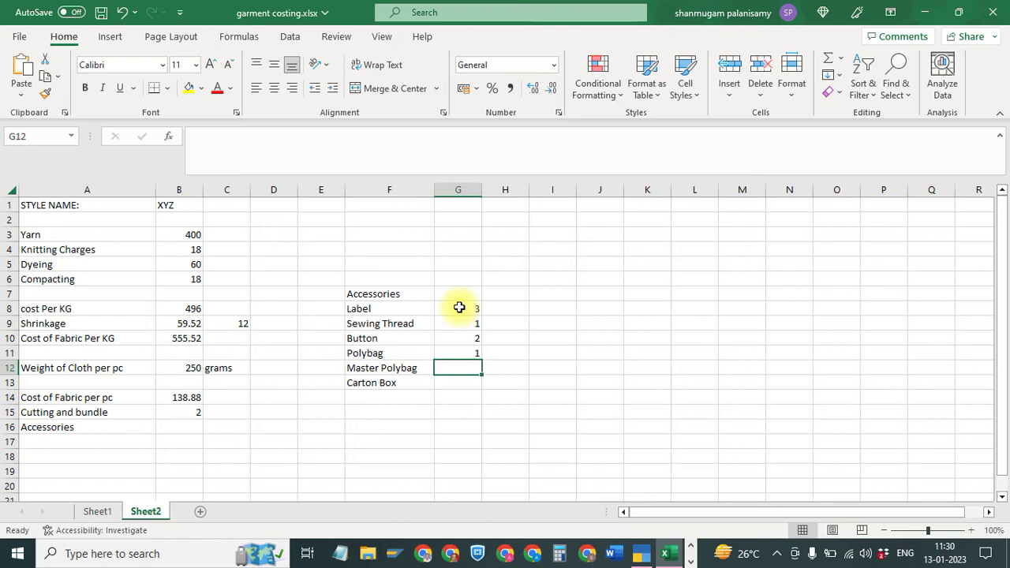
type("1")
key("Return")
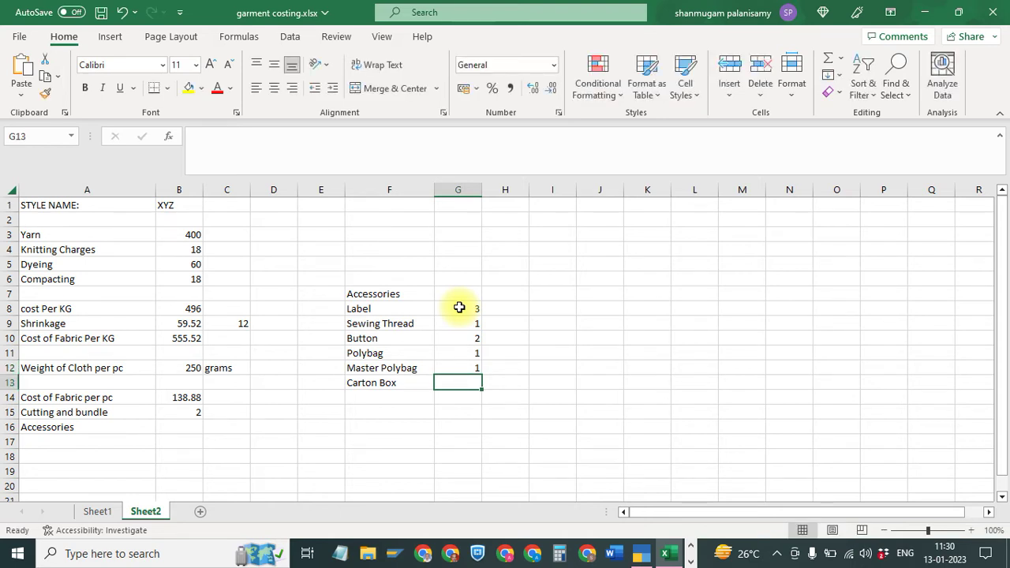
type("2")
key("Return")
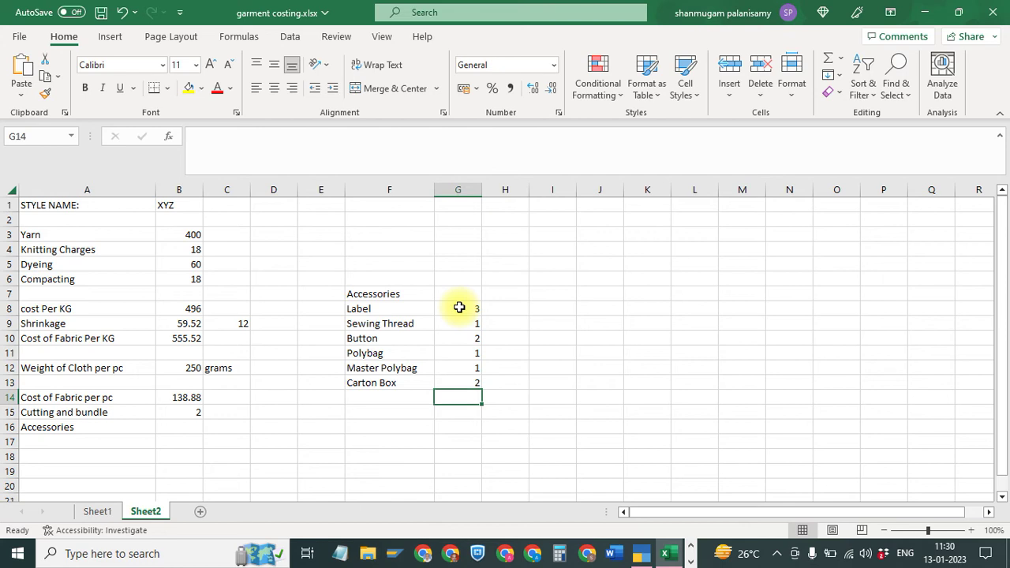
AutoSum the accessory quantities into G15 and label F15 'accessories cost'
left_click_drag(460, 307, 460, 411)
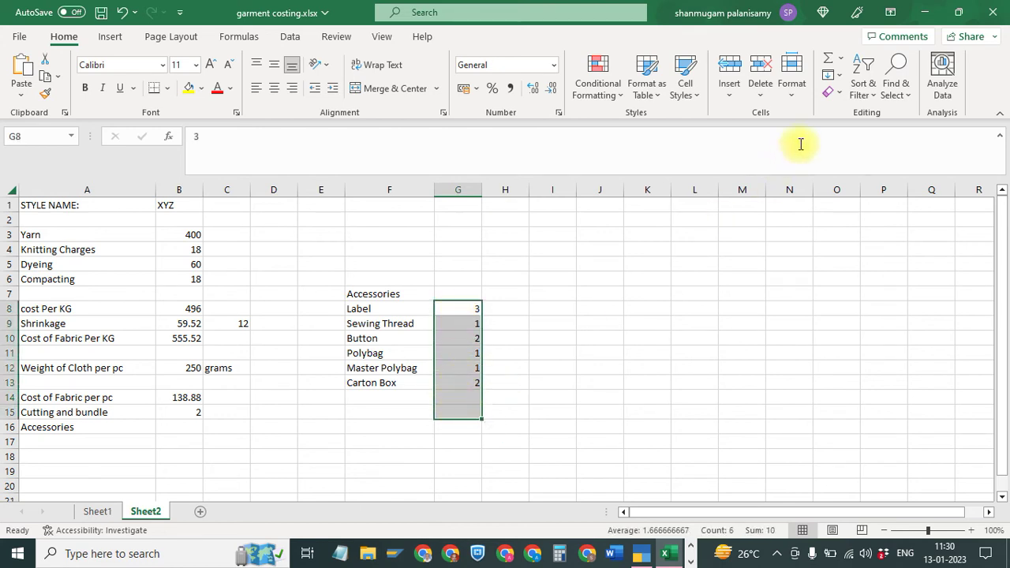
left_click(828, 59)
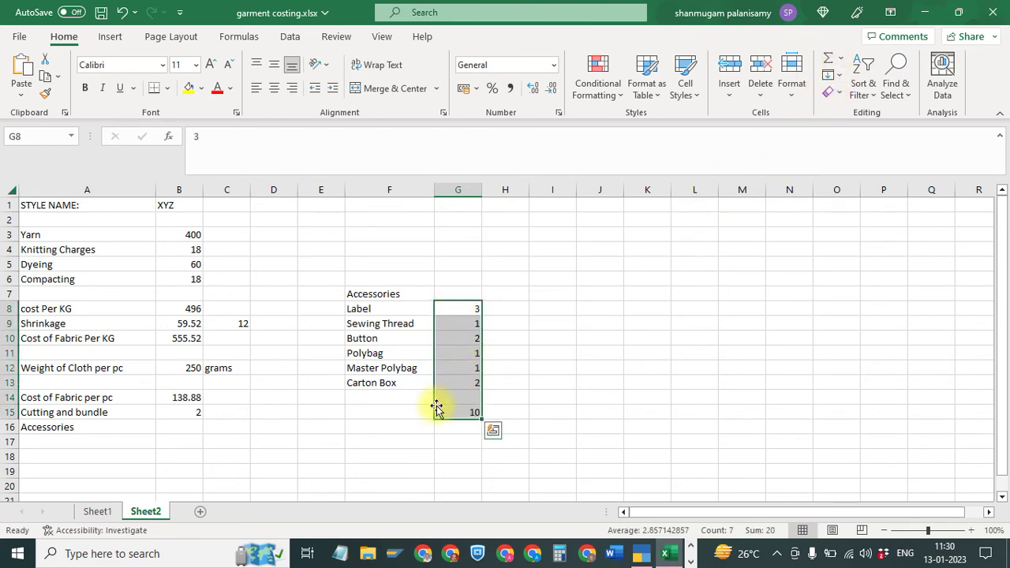
left_click(413, 408)
type("acces")
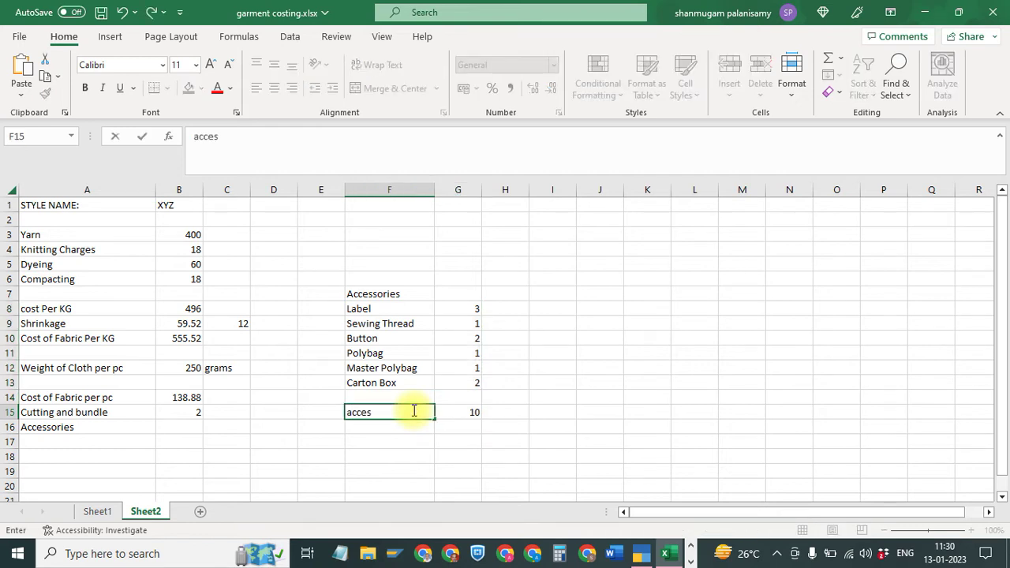
type("sories")
key("BackSpace")
key("BackSpace")
type("es")
type(" cost")
key("Return")
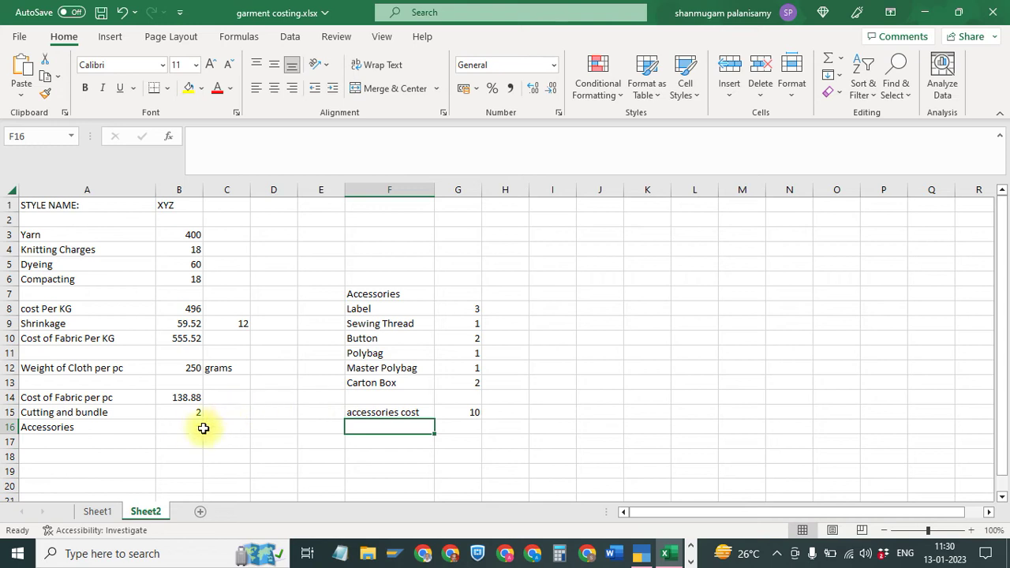
Link the Accessories cost in B16 to the G15 total with =+G15
left_click(191, 430)
type("+")
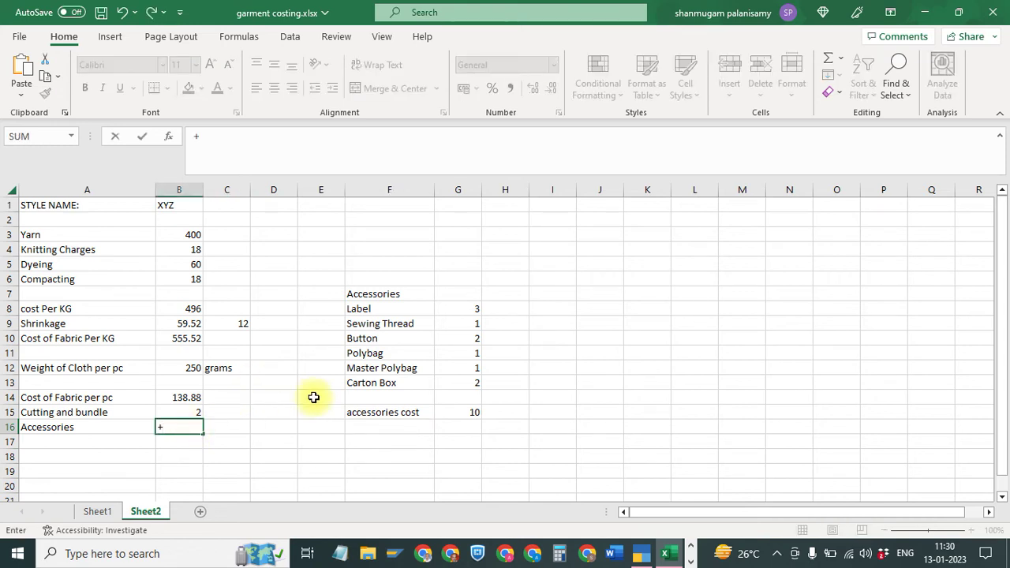
left_click(468, 411)
key("Return")
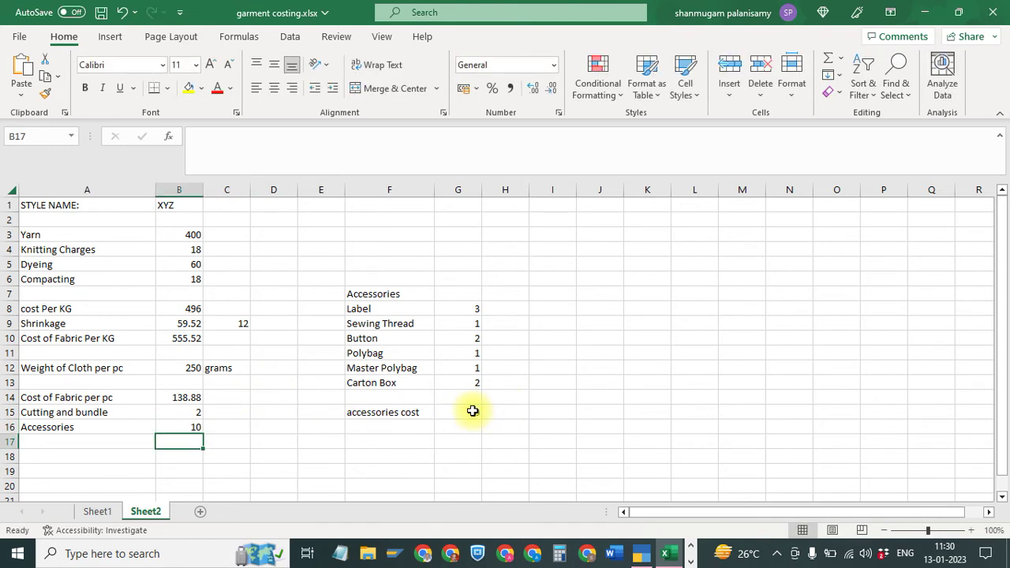
left_click(37, 443)
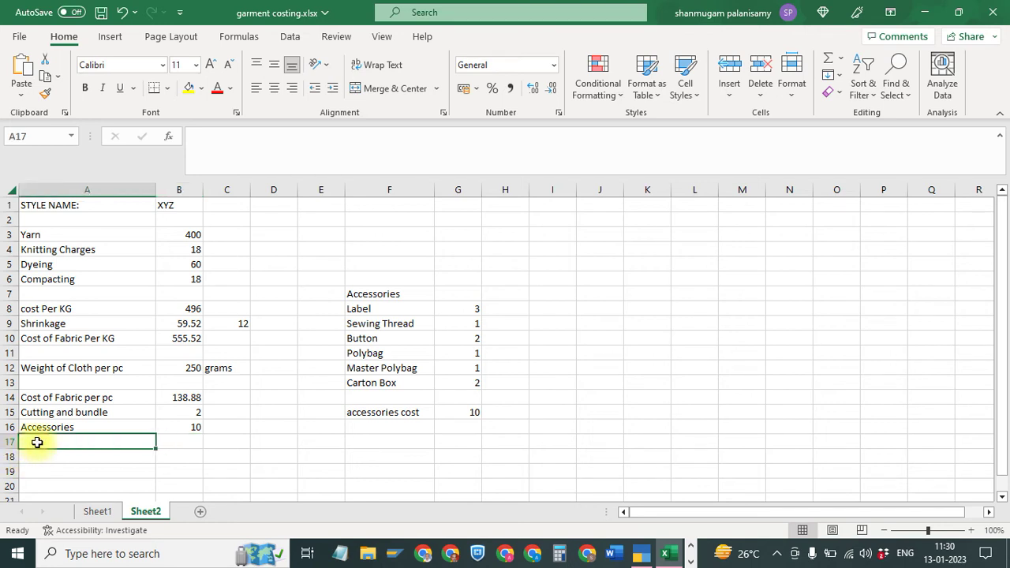
Add Sewing and Trimming at 9 and Iron and Pack at 3 in rows 17–18
type("Sewing")
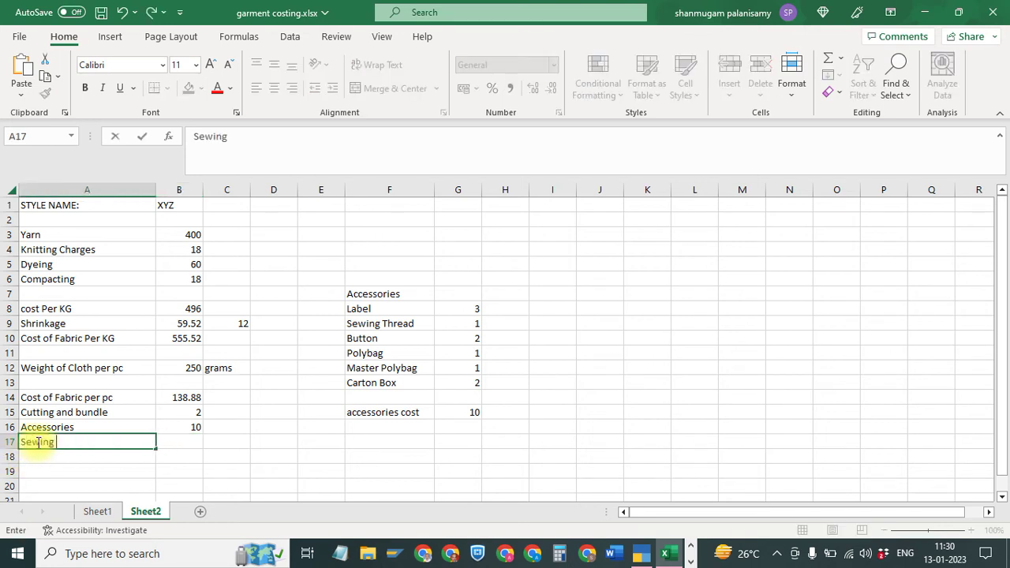
type(" and T")
type("rimming")
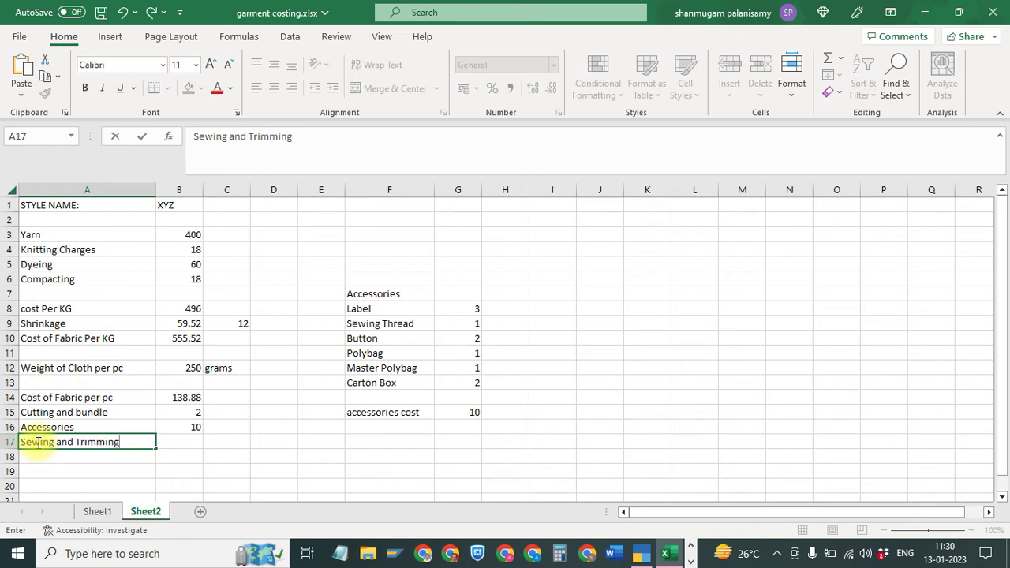
key("Return")
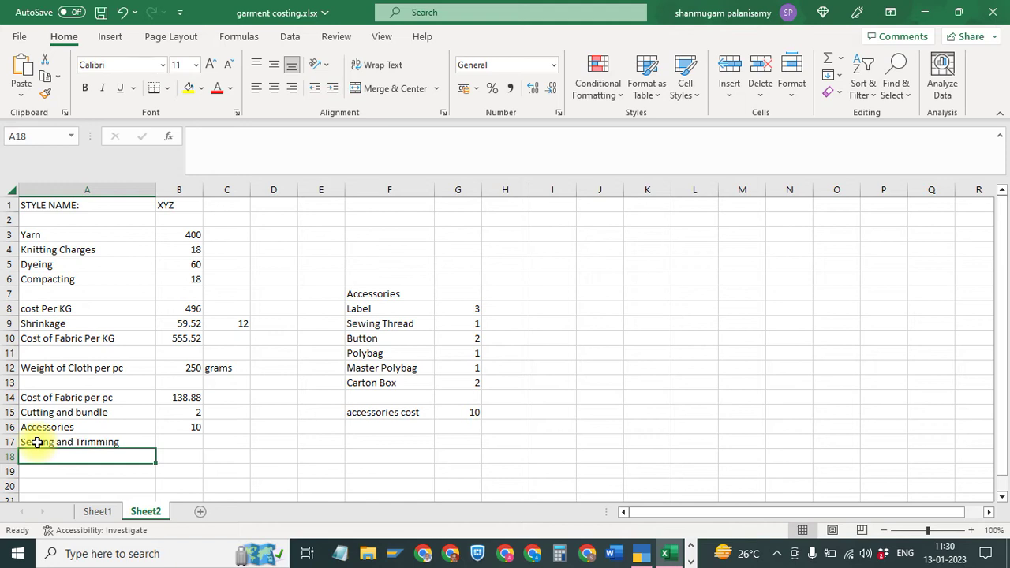
type("Iron a")
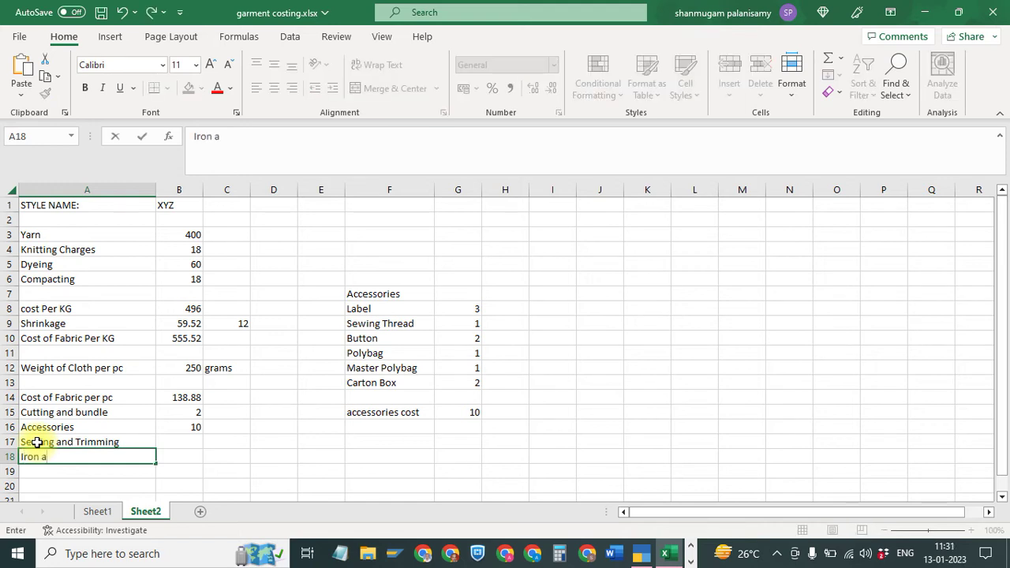
type("nd Da")
key("BackSpace")
key("BackSpace")
type("ack")
key("Tab")
type("3")
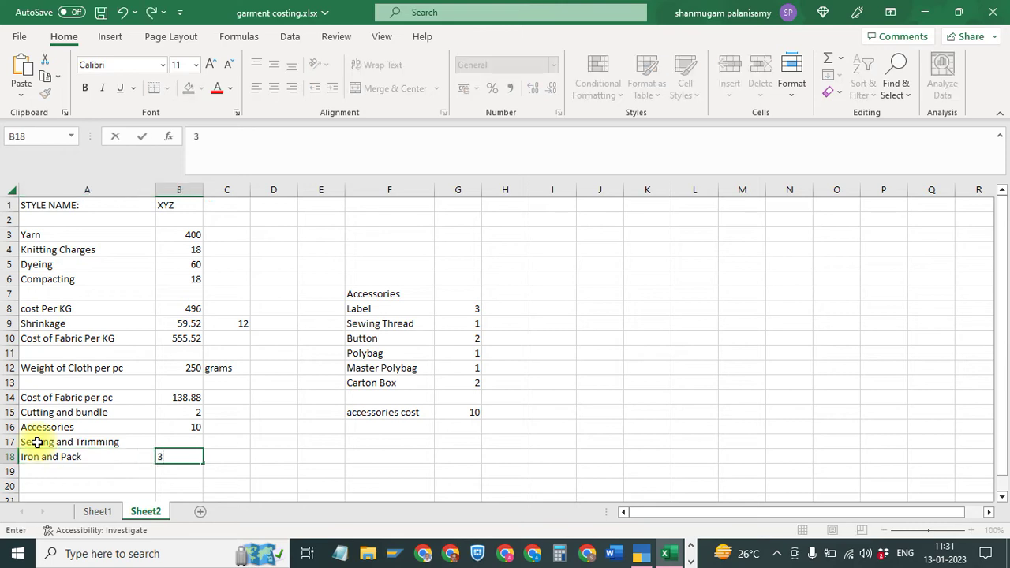
key("Up")
type("9")
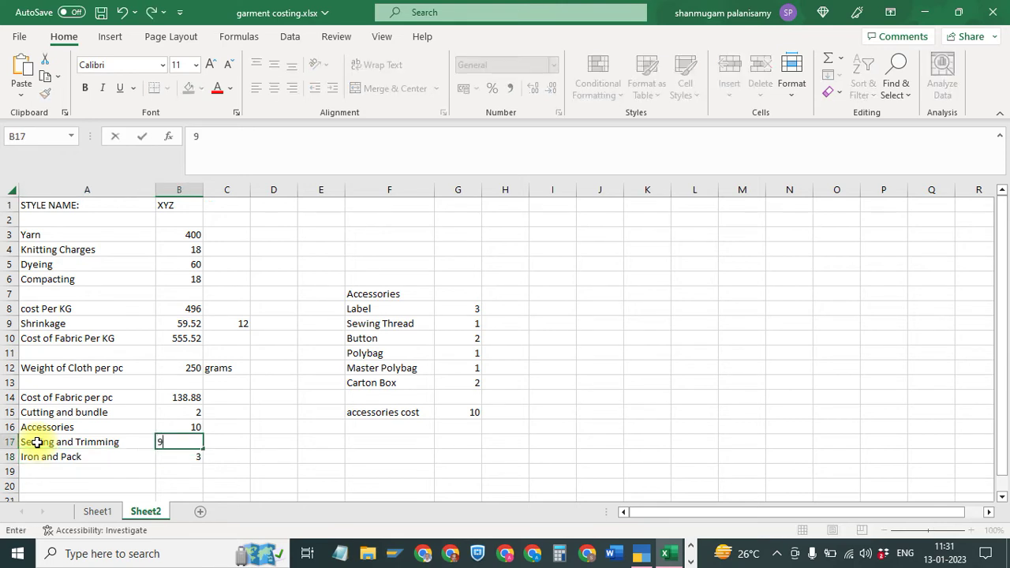
key("Return")
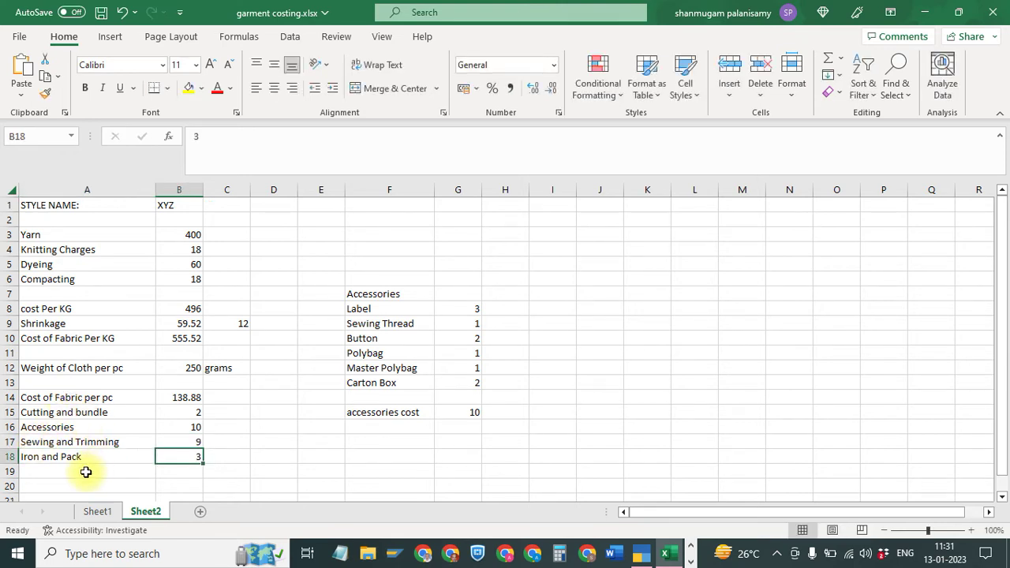
Add Embroidery at 7 and Printing at 10 in rows 19–20
left_click(86, 472)
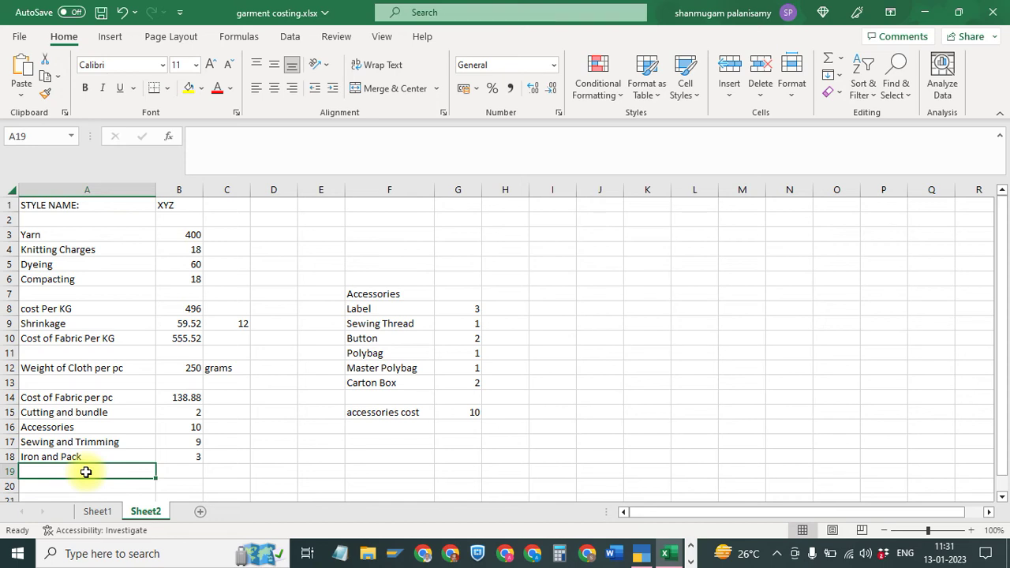
type("Embroi")
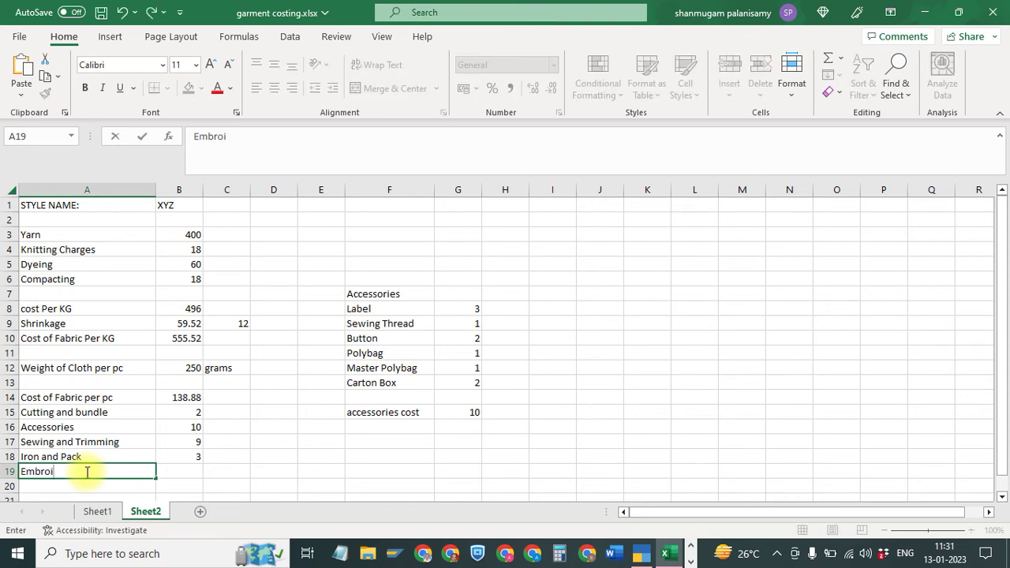
type("dersy")
key("Return")
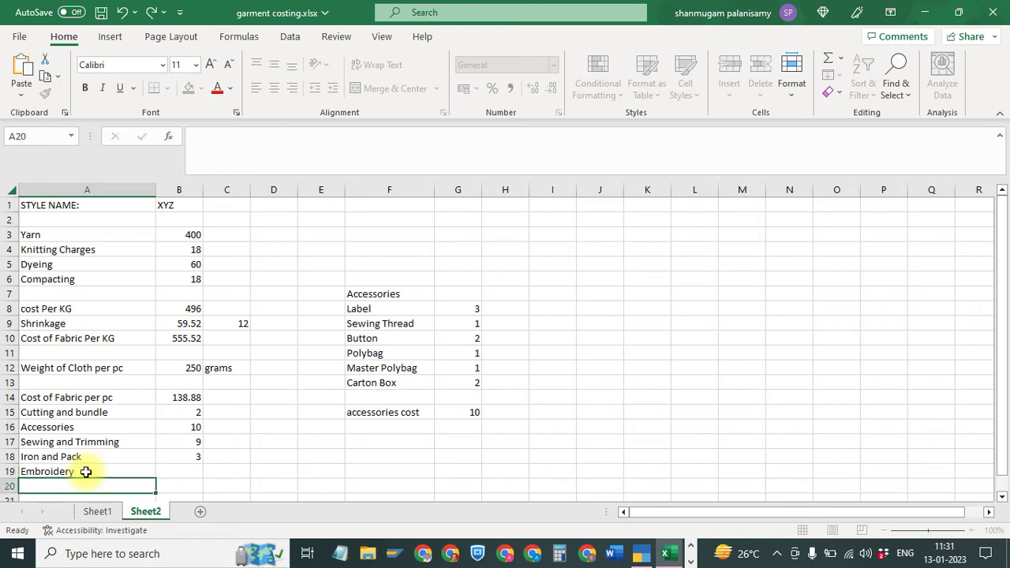
type("Printing")
key("Tab")
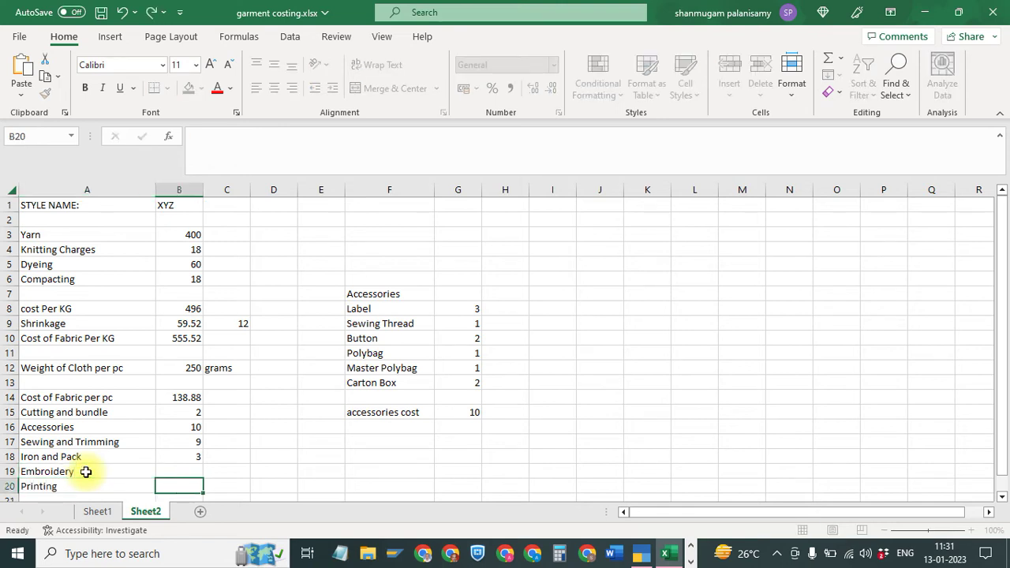
left_click(180, 471)
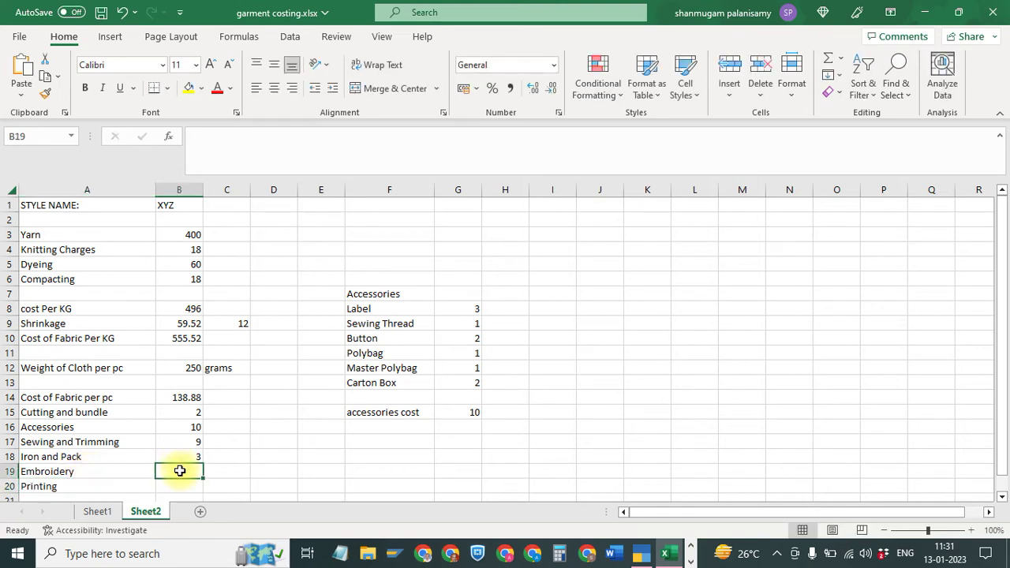
type("7")
key("Return")
type("10")
key("Return")
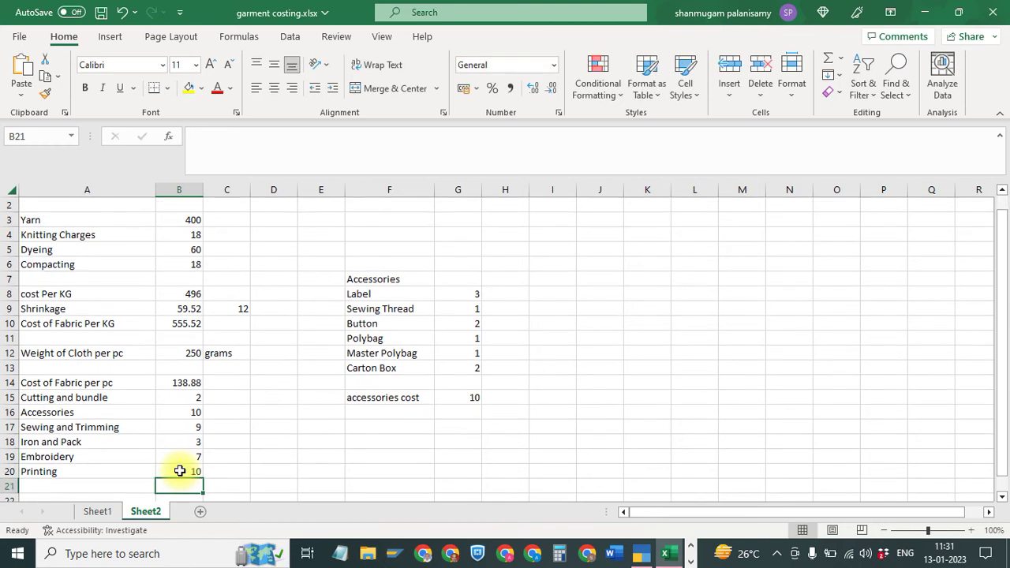
AutoSum the per-piece costs B14:B20 into B21, giving 179.88
left_click_drag(180, 384, 181, 485)
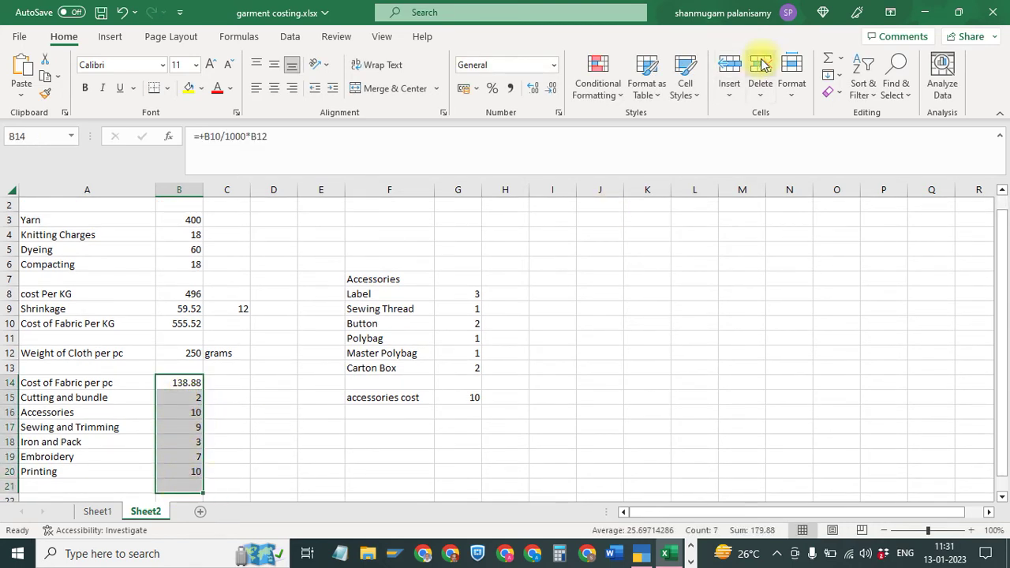
left_click(827, 63)
scroll(158, 347, "down", 2)
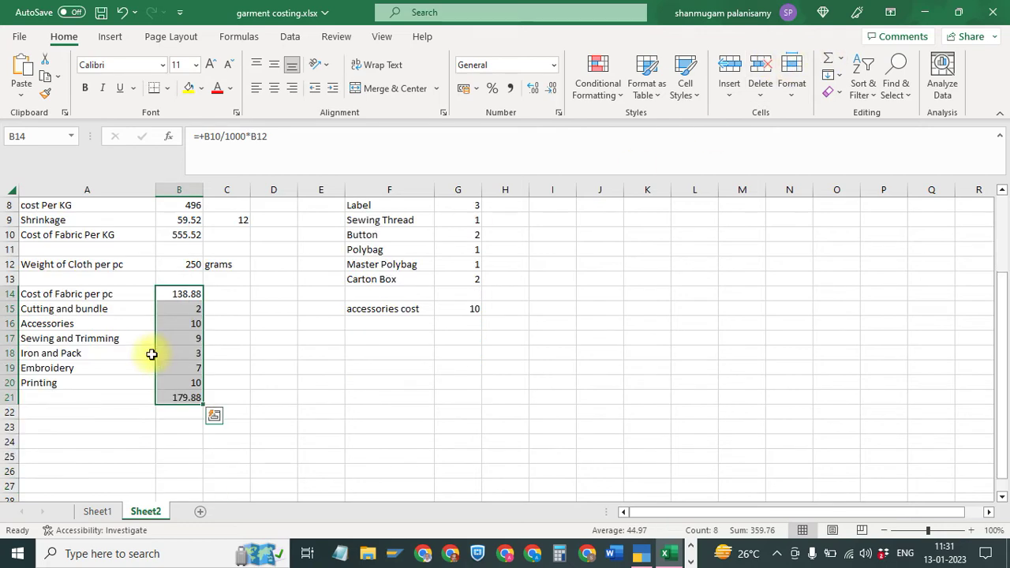
Label A21 'Mfg cost per piece' and A22 'Profit'
left_click(95, 394)
type("Mfg")
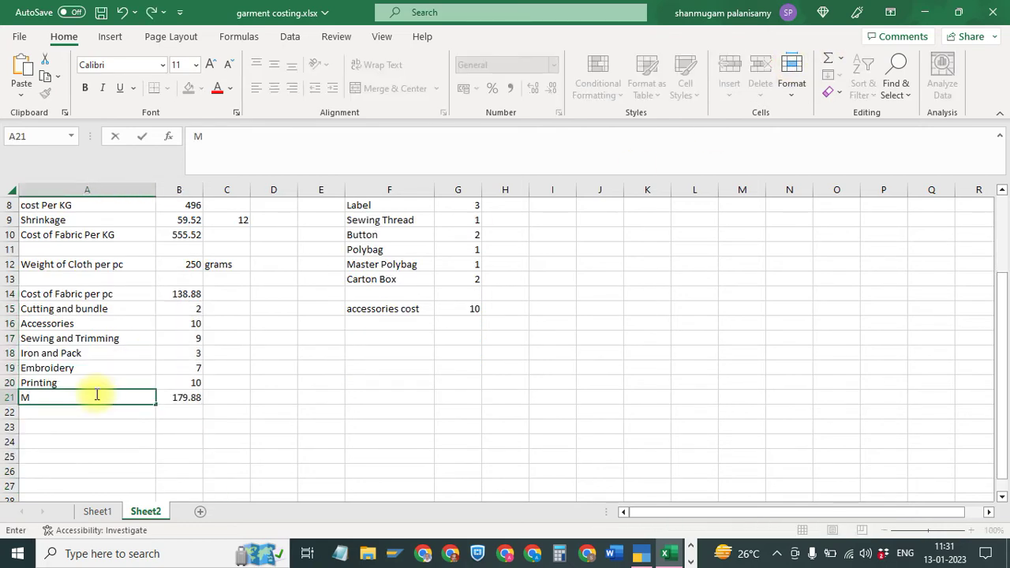
type(" cost per")
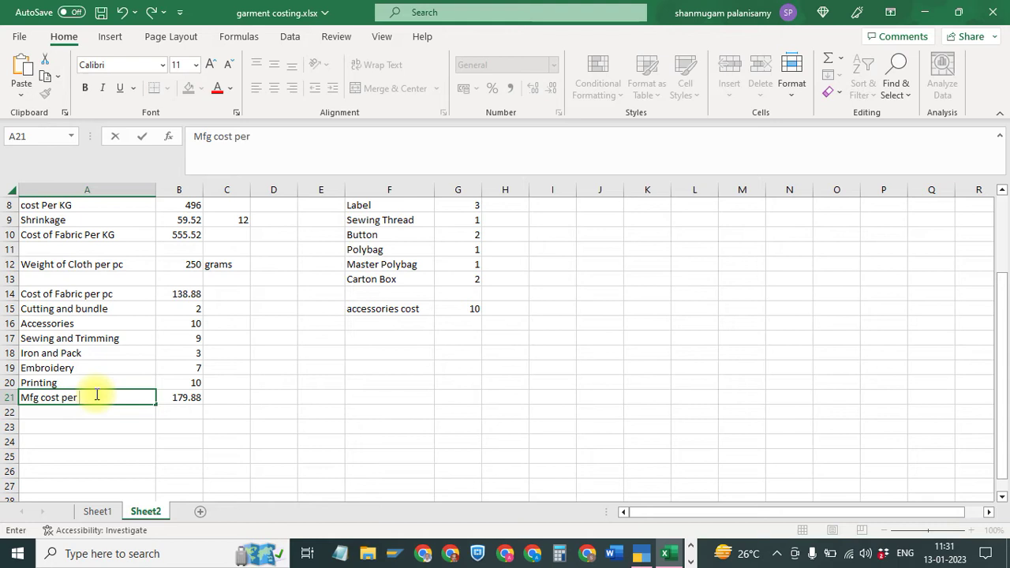
type(" pi")
type("ec")
key("Return")
type("Printing")
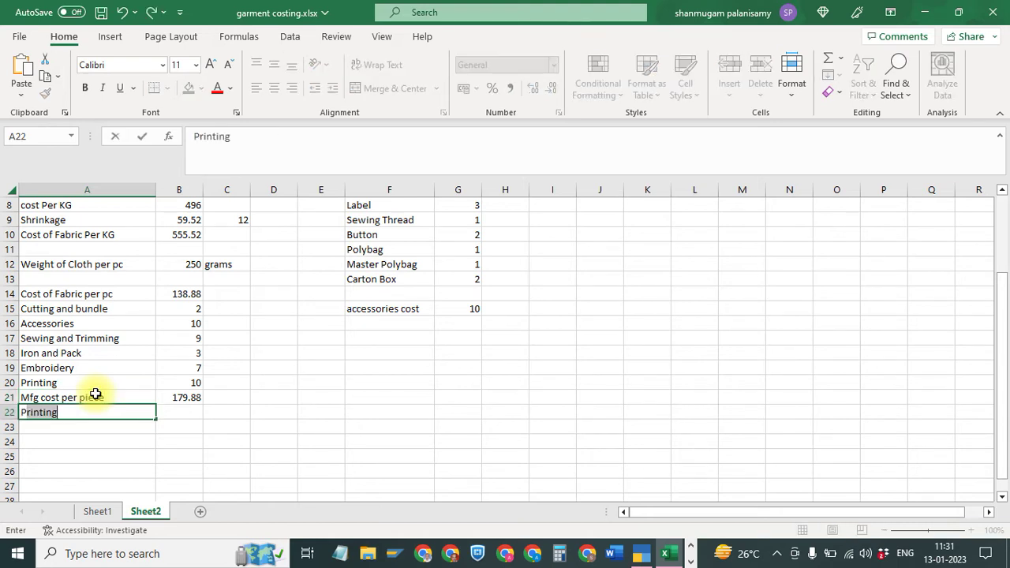
type("rofit")
key("Return")
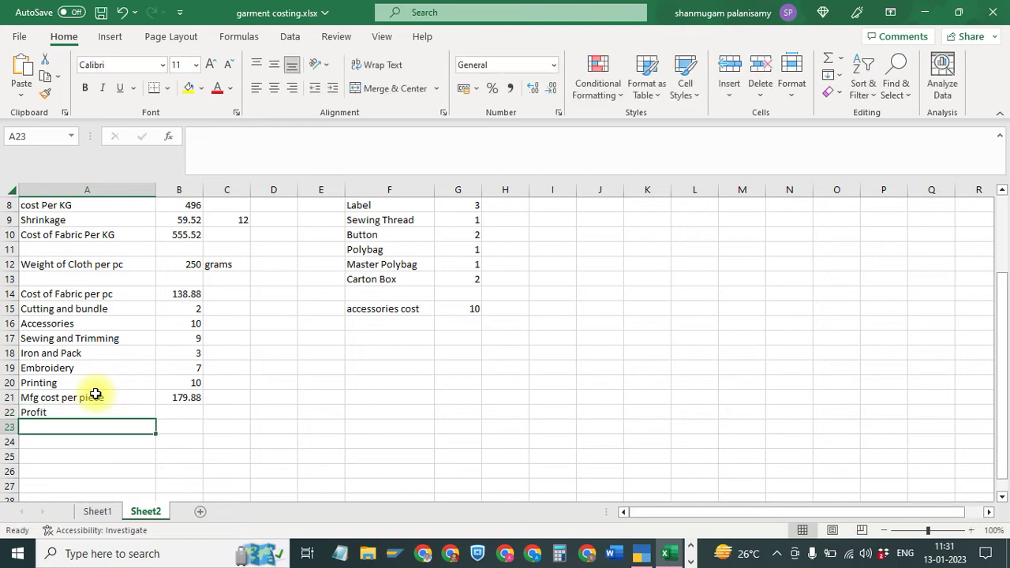
left_click(239, 419)
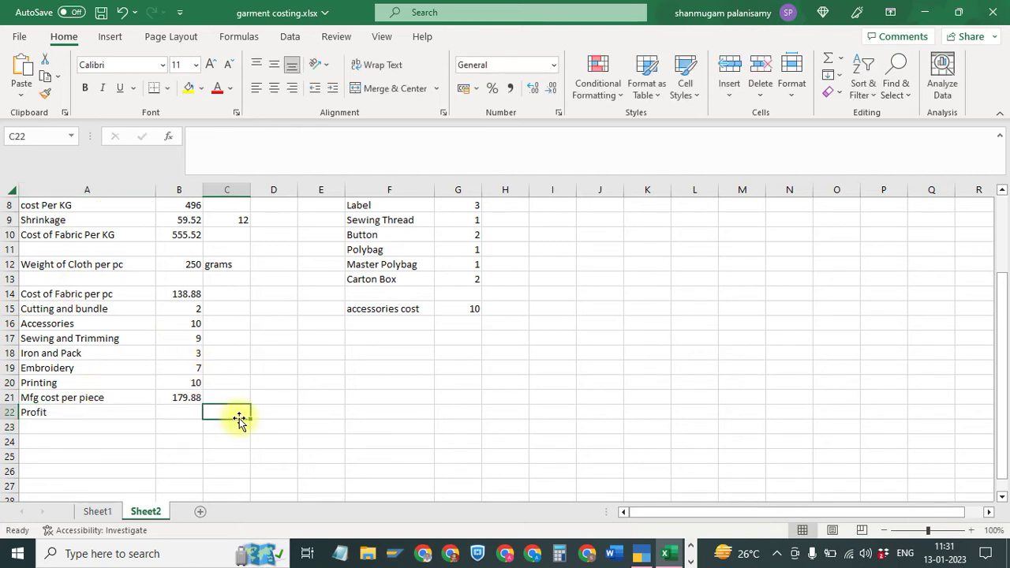
Relabel A22 as Overheads and enter a 15 rate in C22
key("Left")
key("Left")
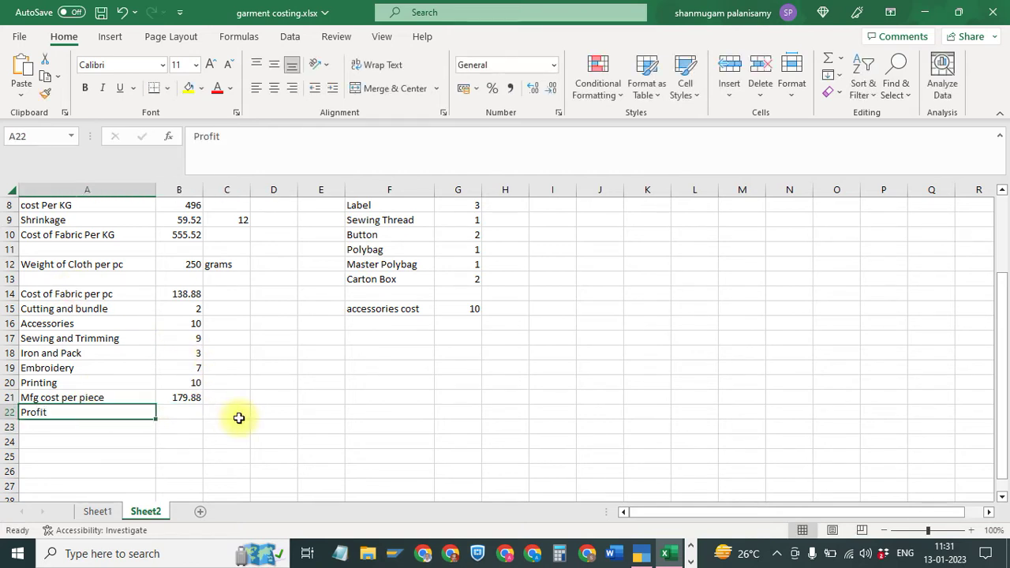
type("Overhead")
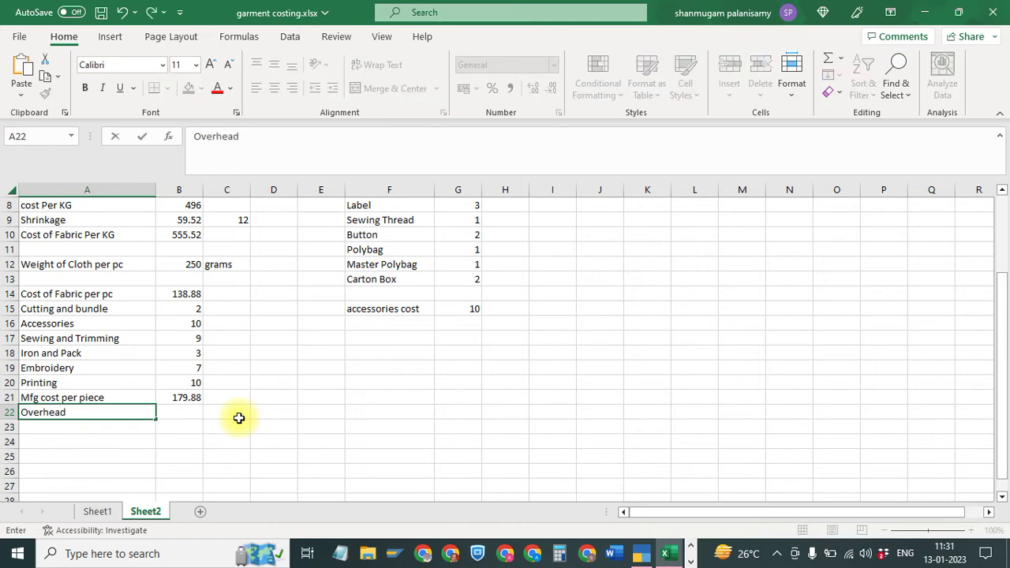
type("s")
key("Right")
key("Right")
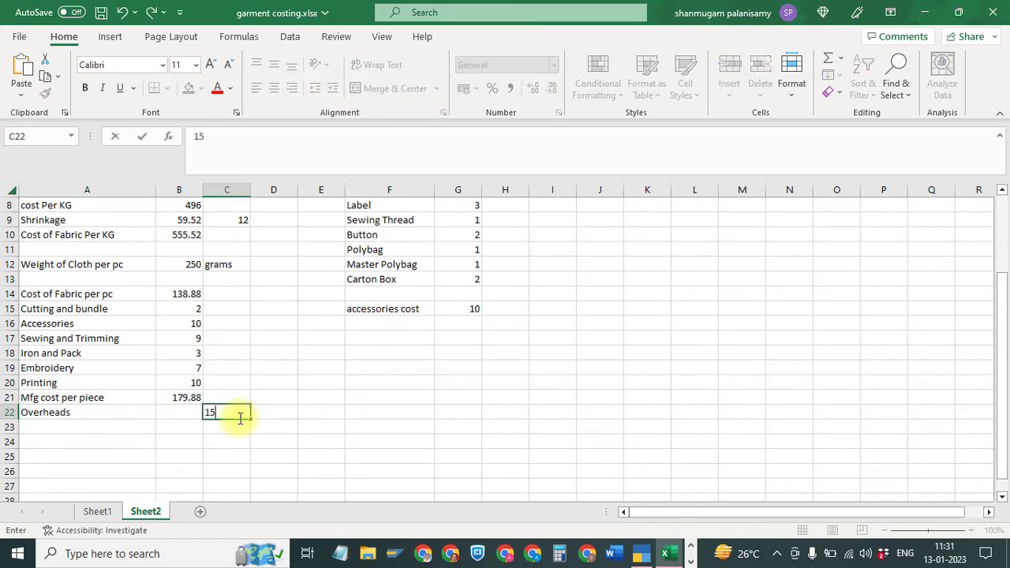
key("Left")
key("Left")
key("Down")
key("Up")
key("Right")
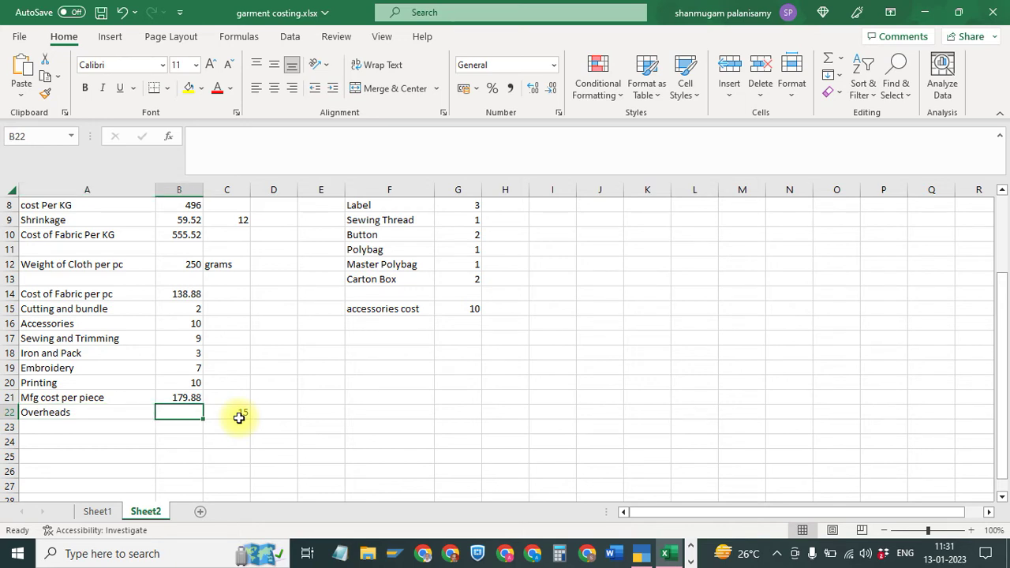
Calculate overheads in B22 as =+B21*C22/100, giving 26.982
type("+")
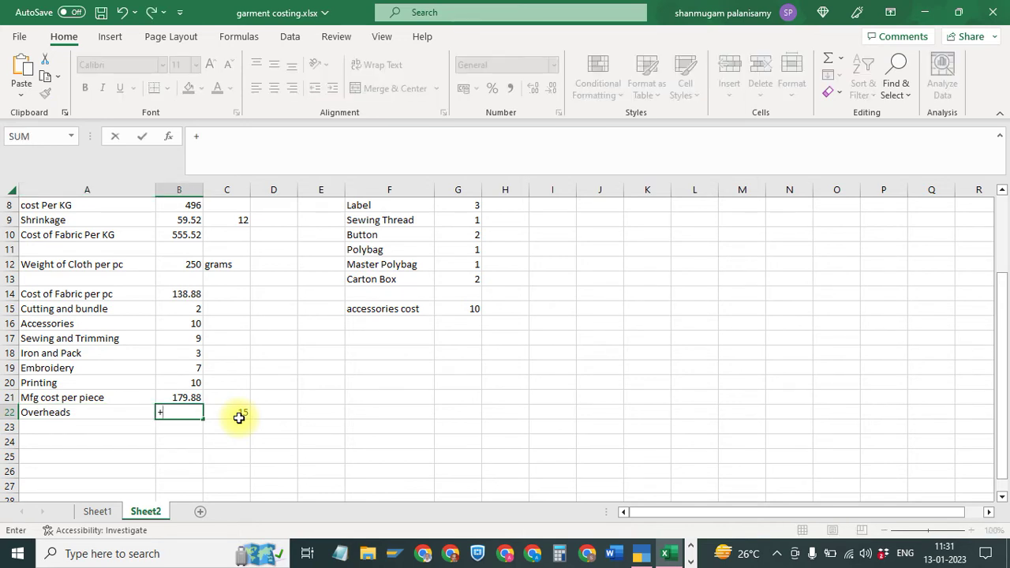
key("Up")
type("*")
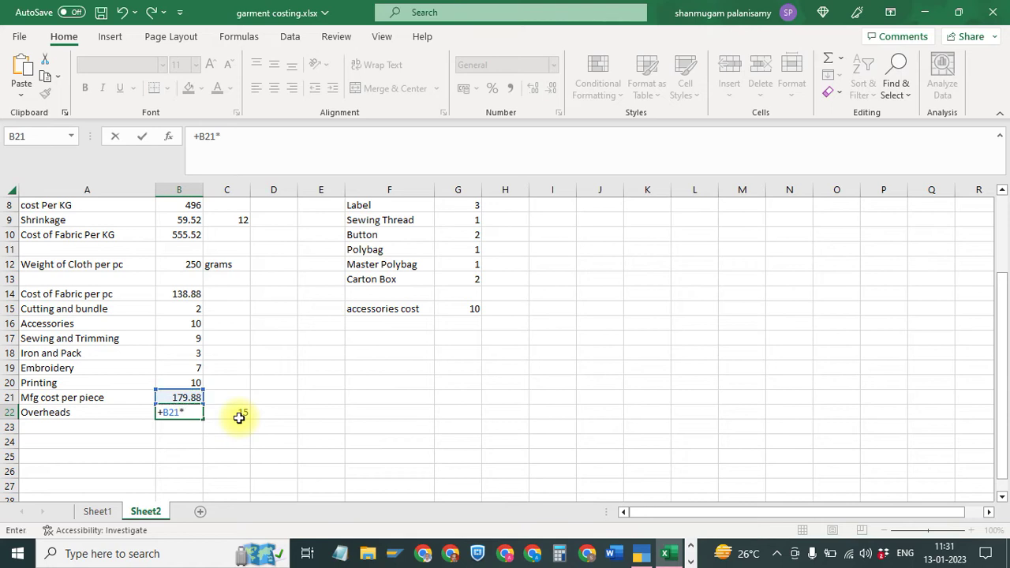
left_click(239, 418)
type("/1")
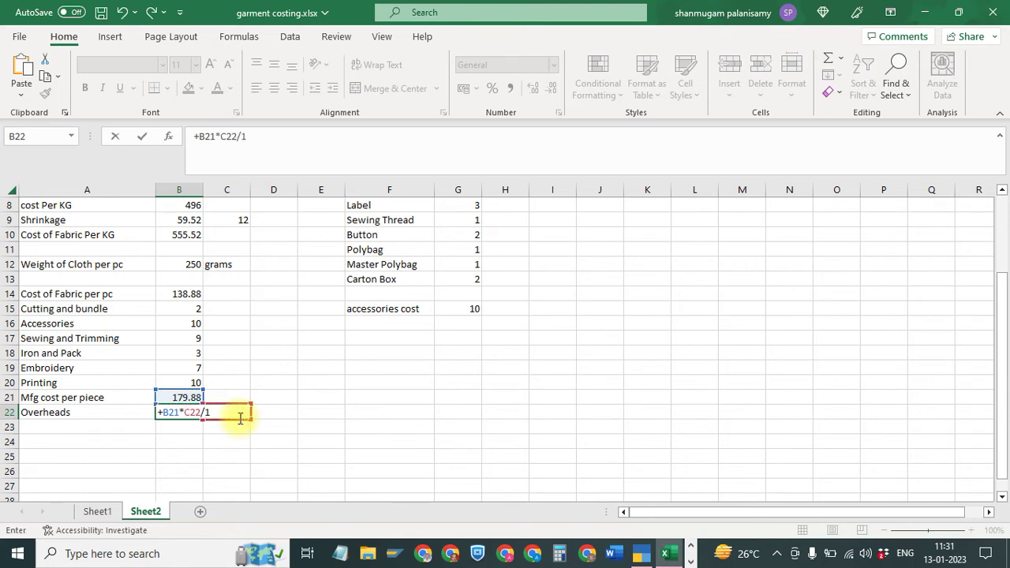
type("00")
key("Return")
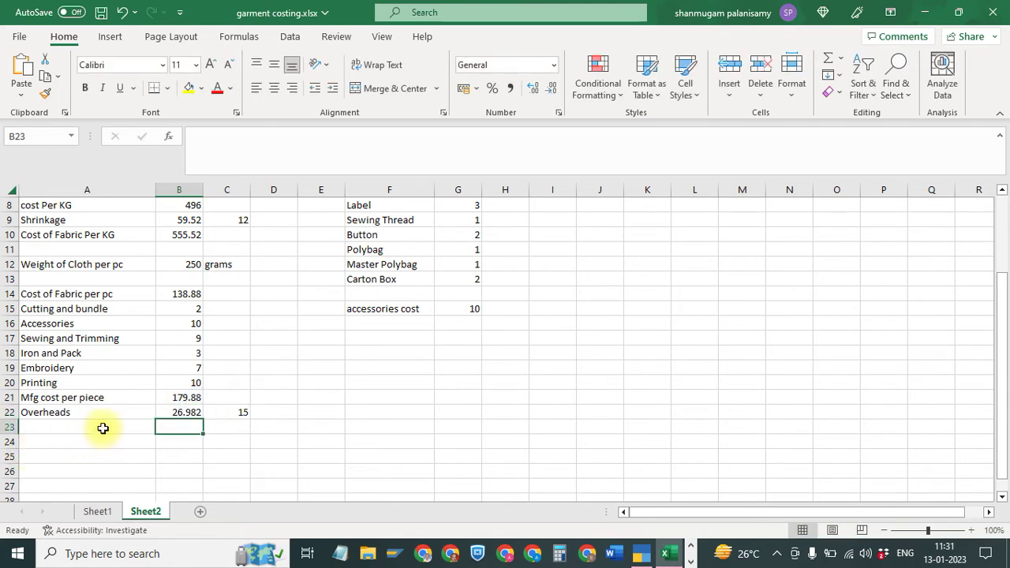
left_click(74, 428)
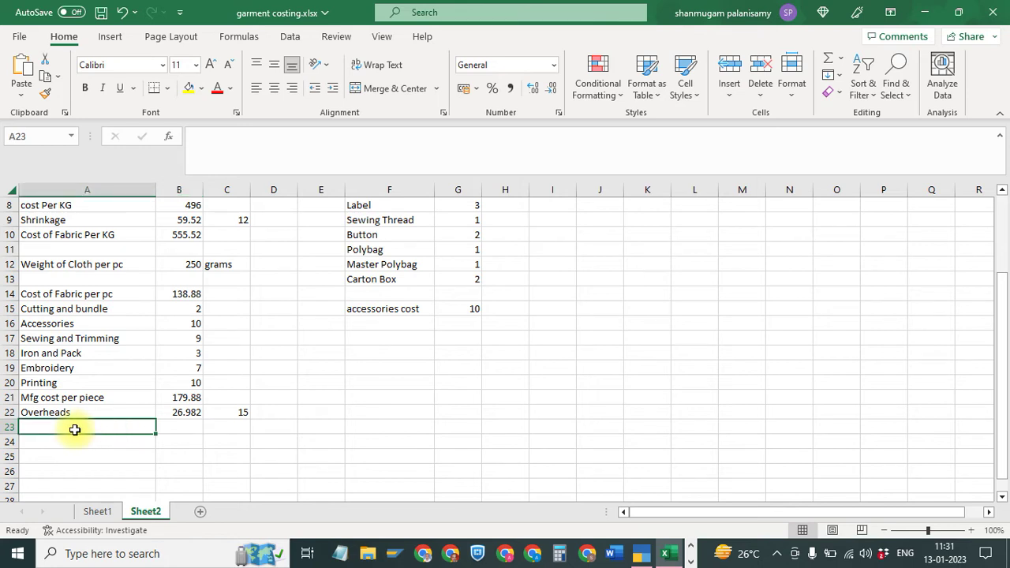
Label A23 'cost with overheads' and AutoSum B21:B23 into B23, giving 206.862
type("cost of Fabric per pcost wi")
key("BackSpace")
key("BackSpace")
type("with")
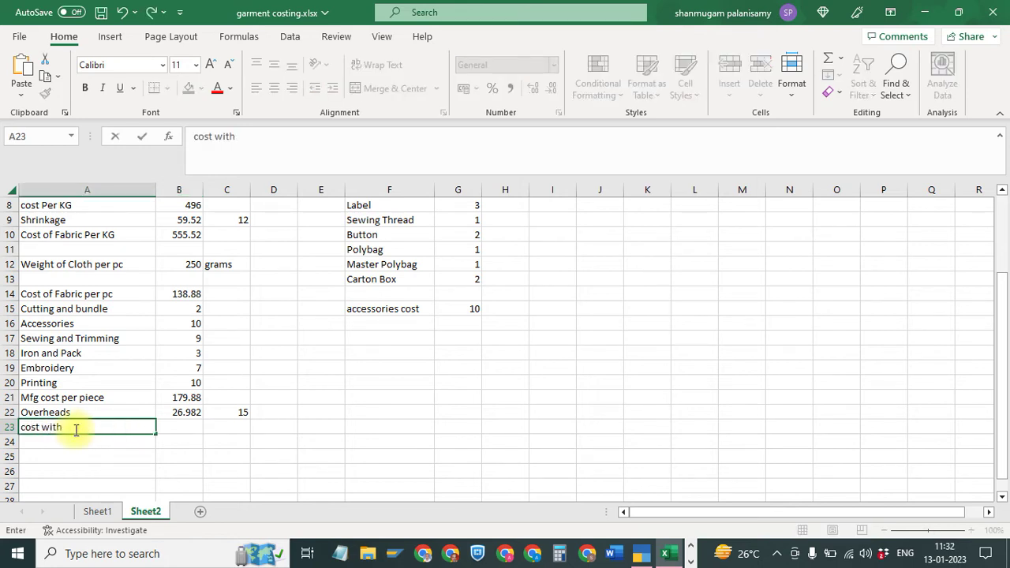
type(" overheads")
key("Tab")
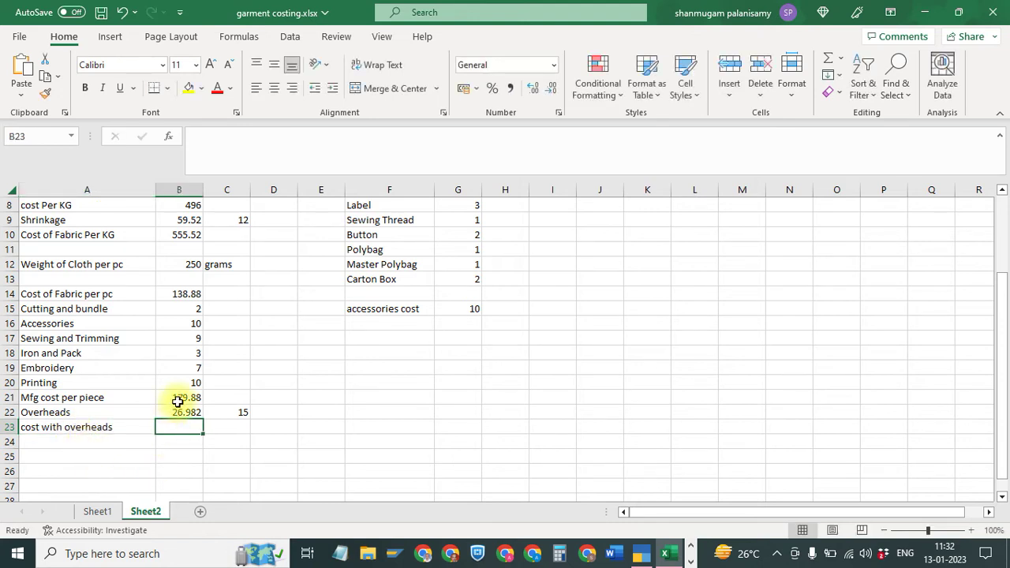
left_click(179, 399)
left_click_drag(179, 401, 179, 427)
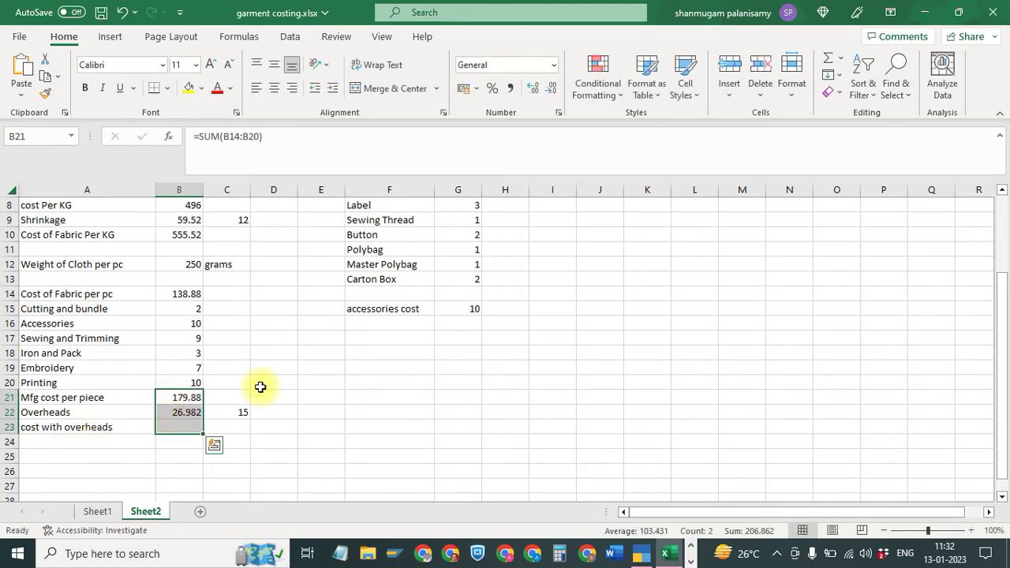
left_click(833, 63)
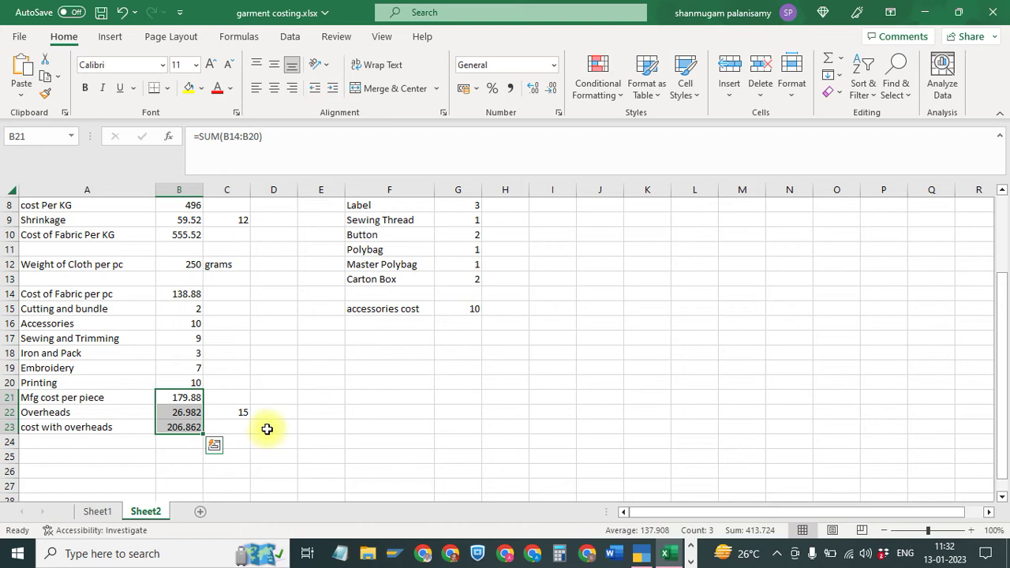
left_click(53, 445)
Label A24 Profit and enter a 15 profit rate in C24
type("Profi")
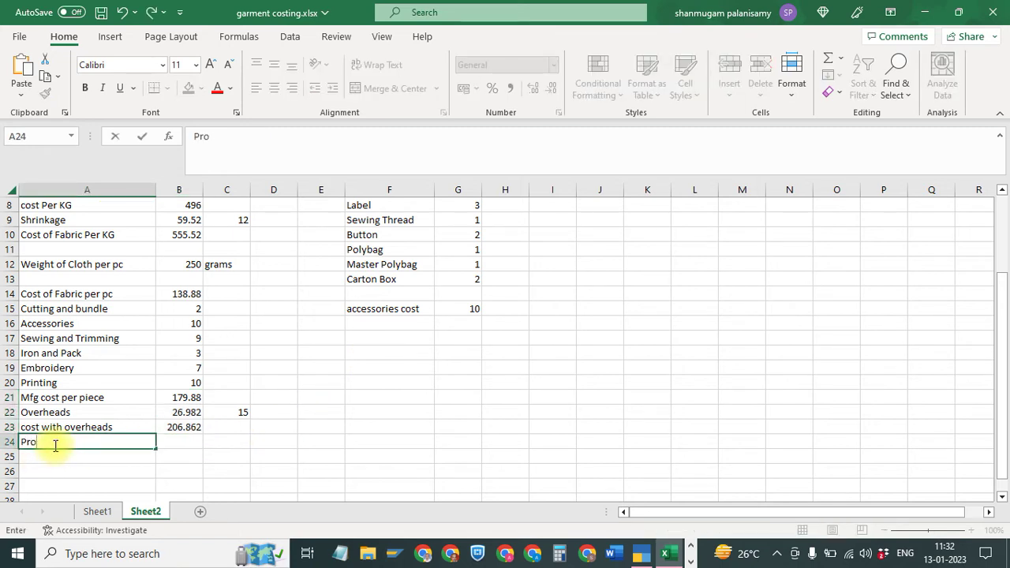
type("t")
key("Tab")
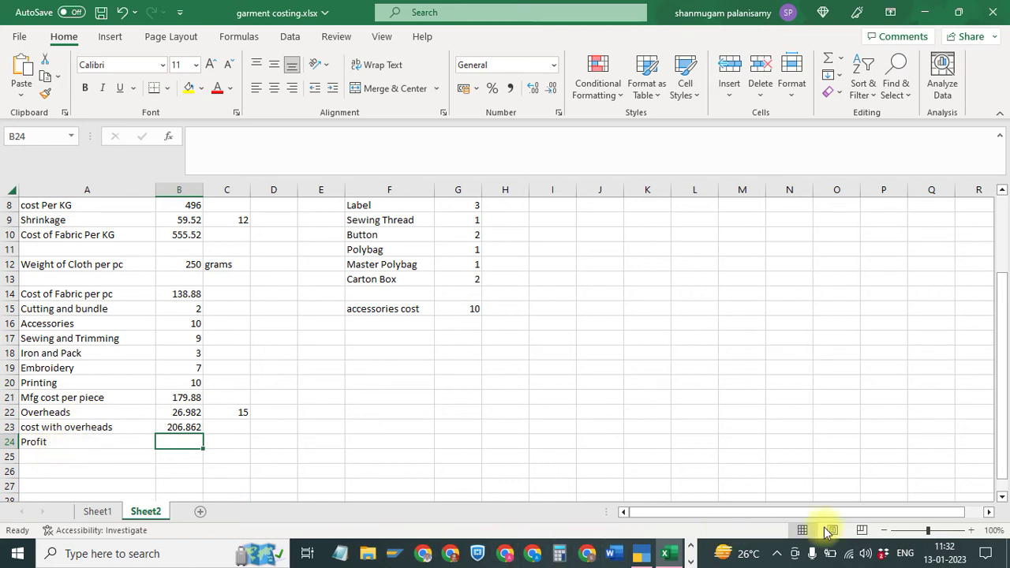
left_click(224, 442)
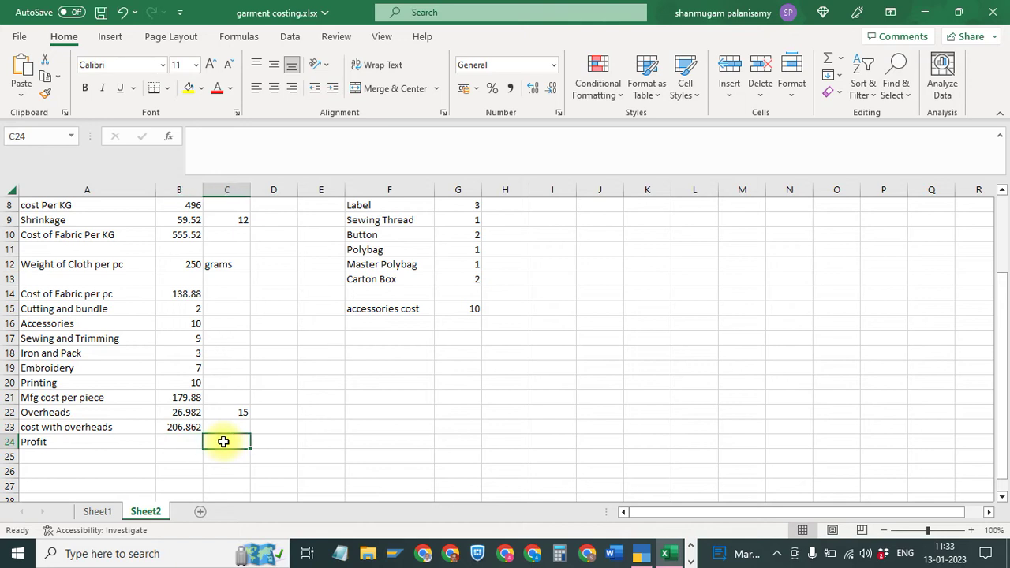
type("15")
key("Return")
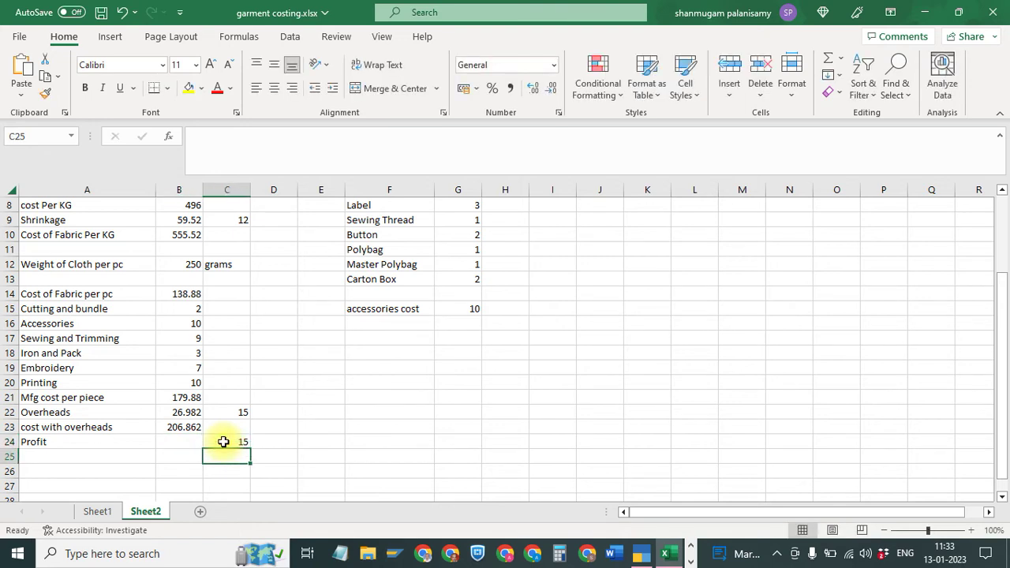
Calculate profit in B24 as =+B23*C24/100, giving 31.0293
key("Left")
key("Up")
type("+")
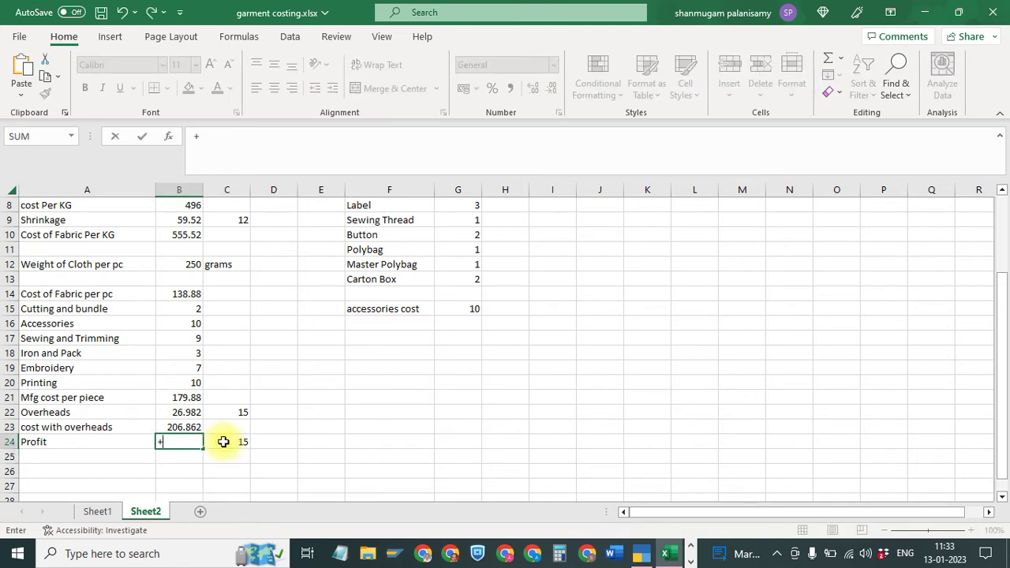
key("Up")
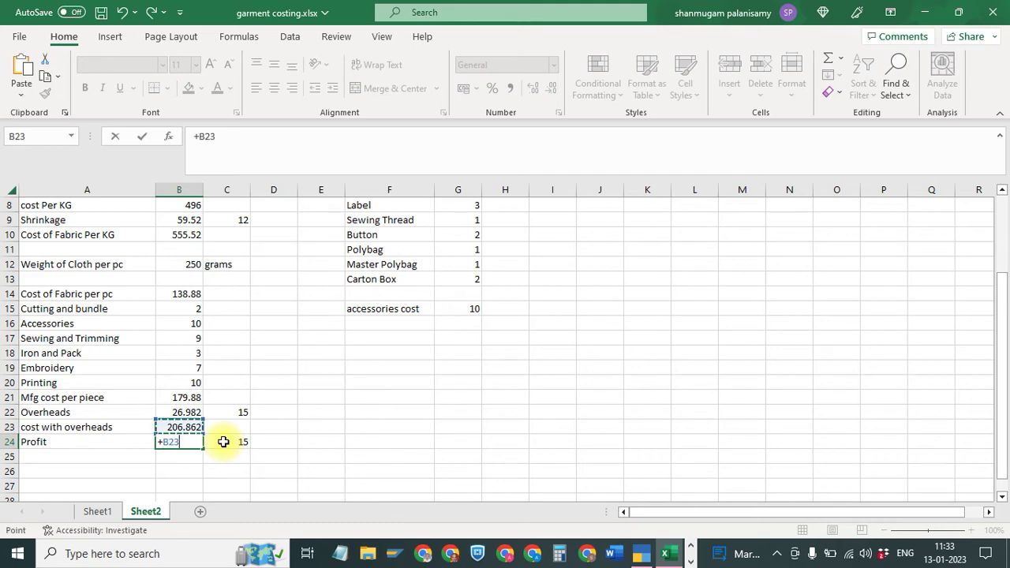
type("*")
key("Down")
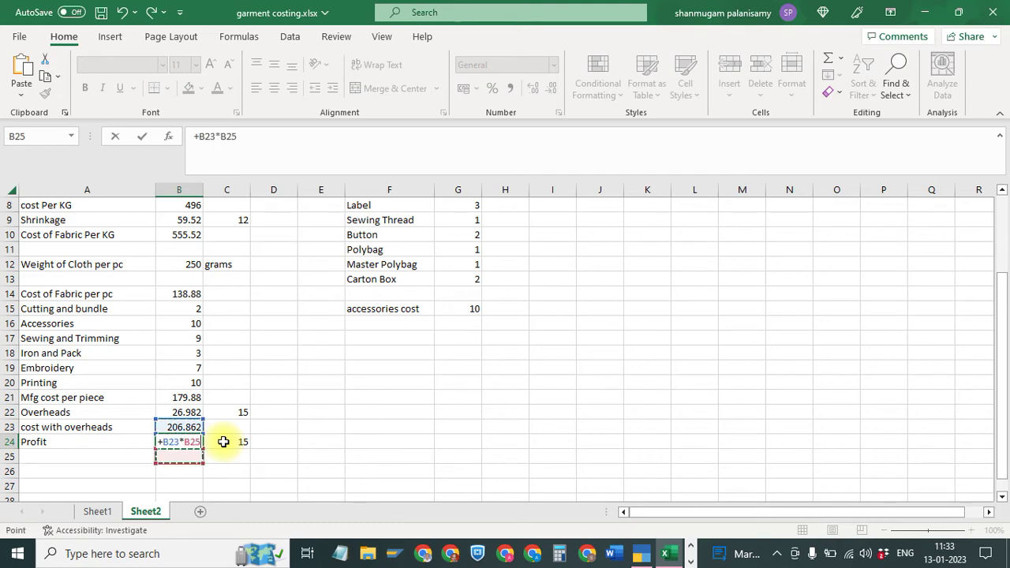
key("Up")
key("Up")
key("Up")
scroll(266, 408, "down", 4)
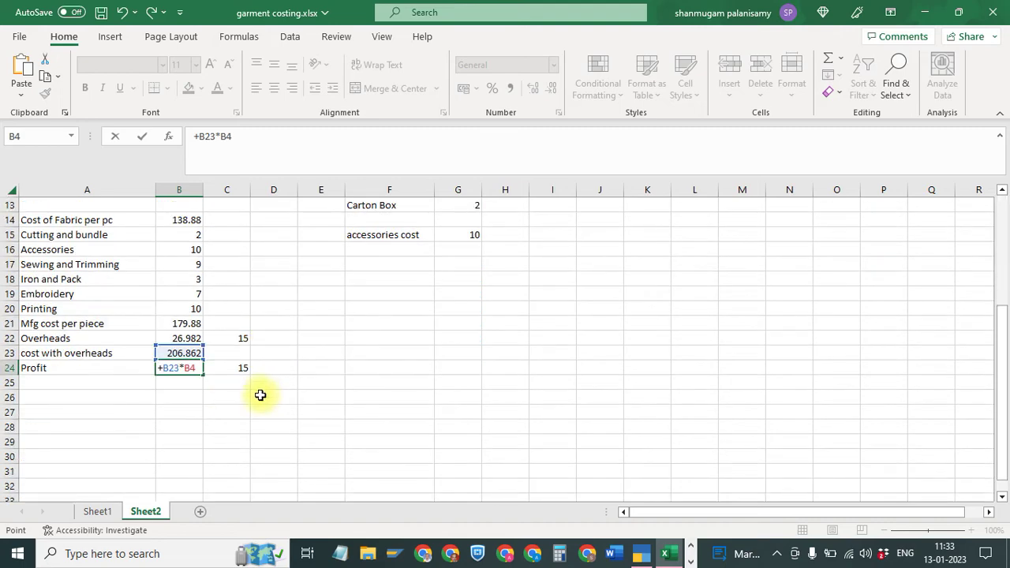
left_click(247, 365)
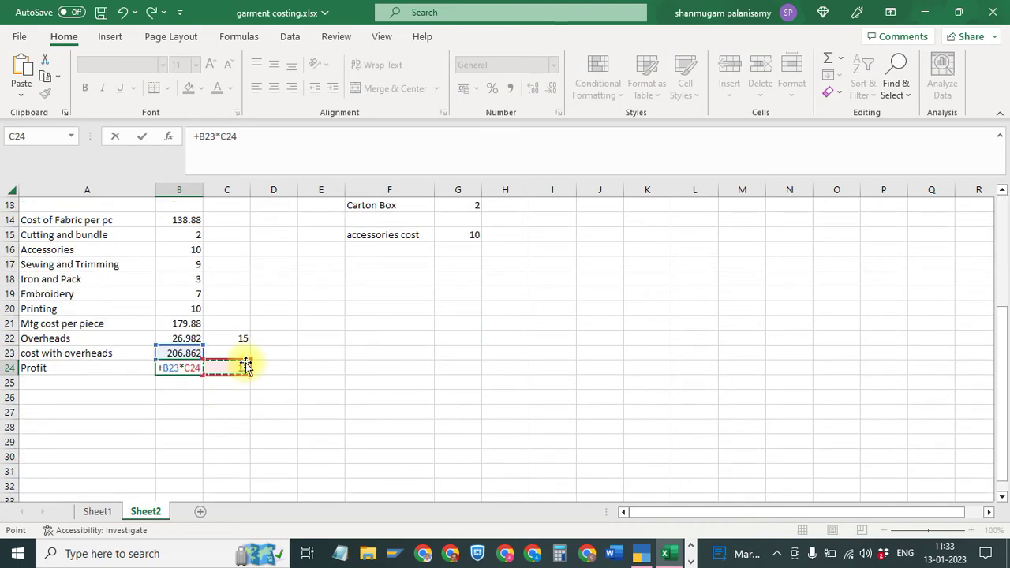
type("/100")
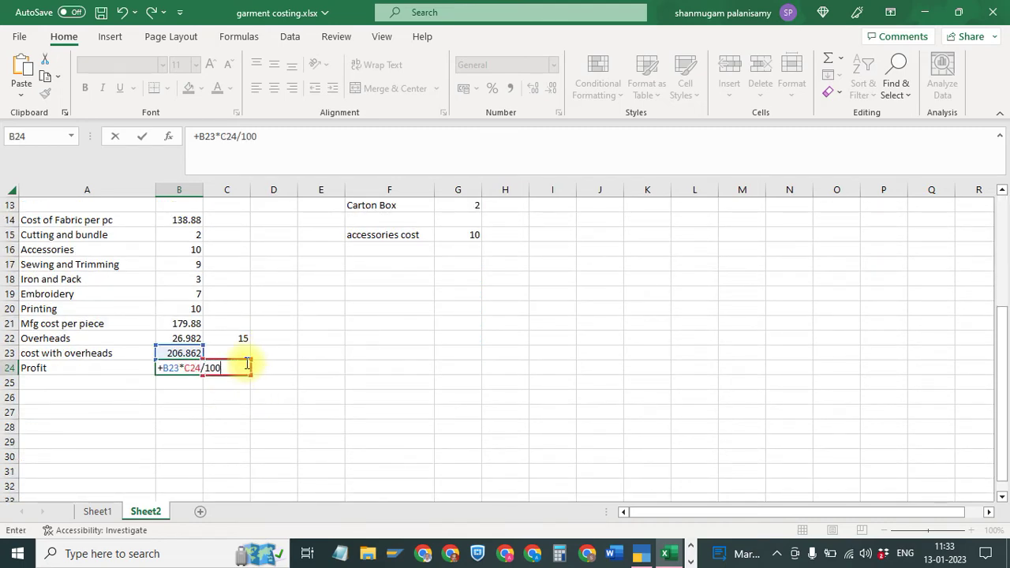
key("Return")
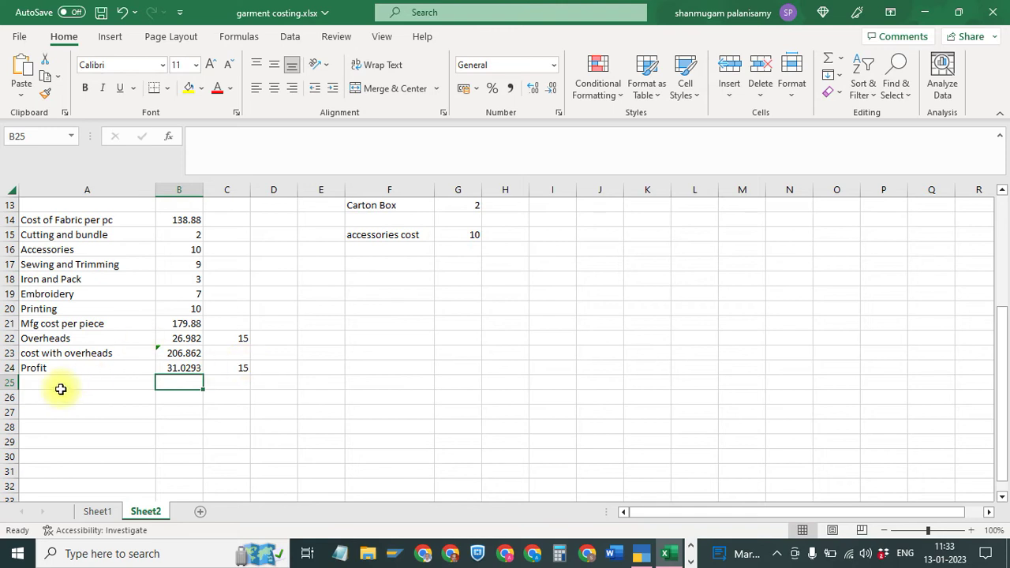
Add a Price Per Piece row totalling B23:B24 into B25, giving 237.8913
left_click(48, 386)
type("C")
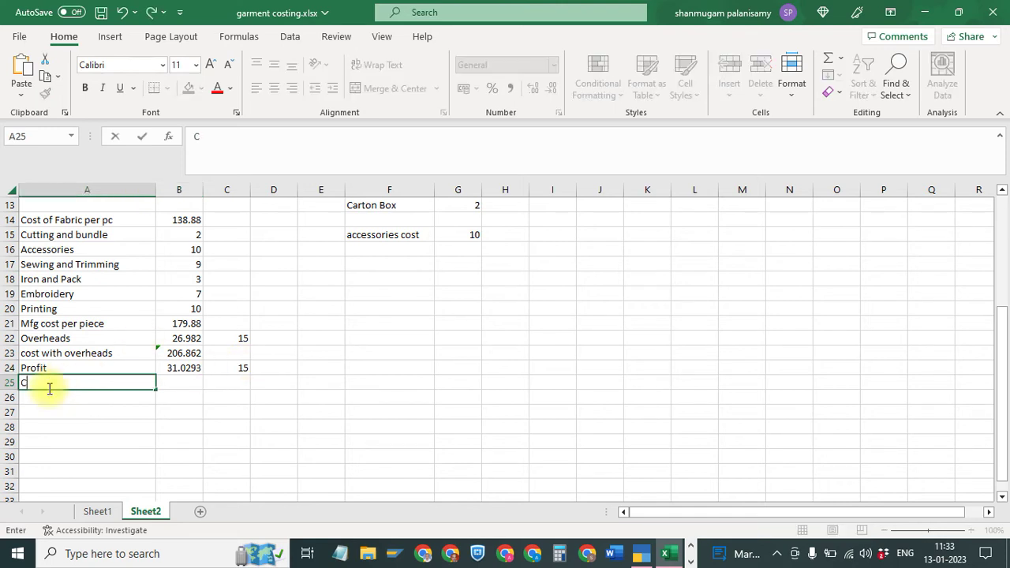
key("BackSpace")
type("Price")
type(" Per Pie")
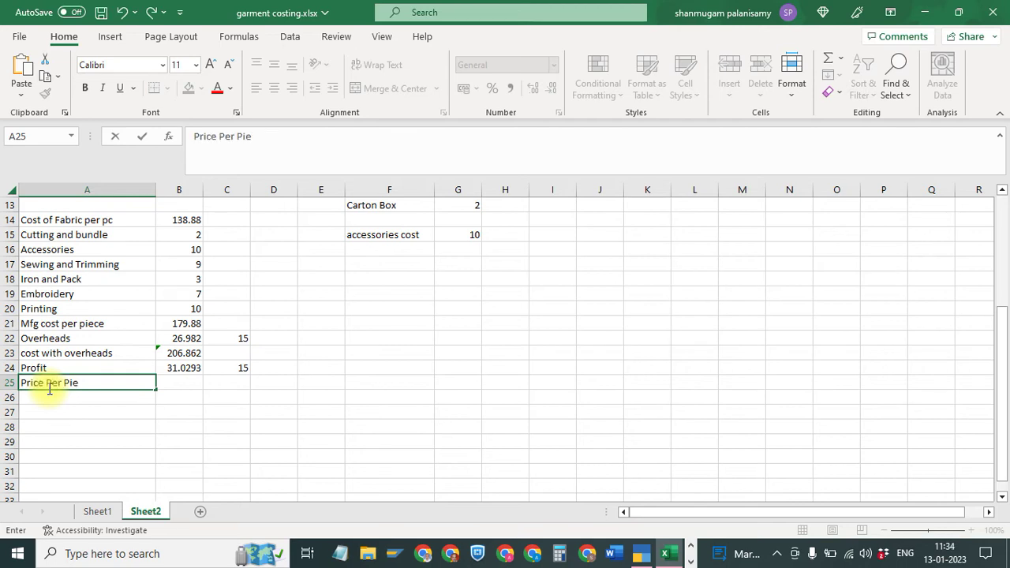
type("ce")
key("Tab")
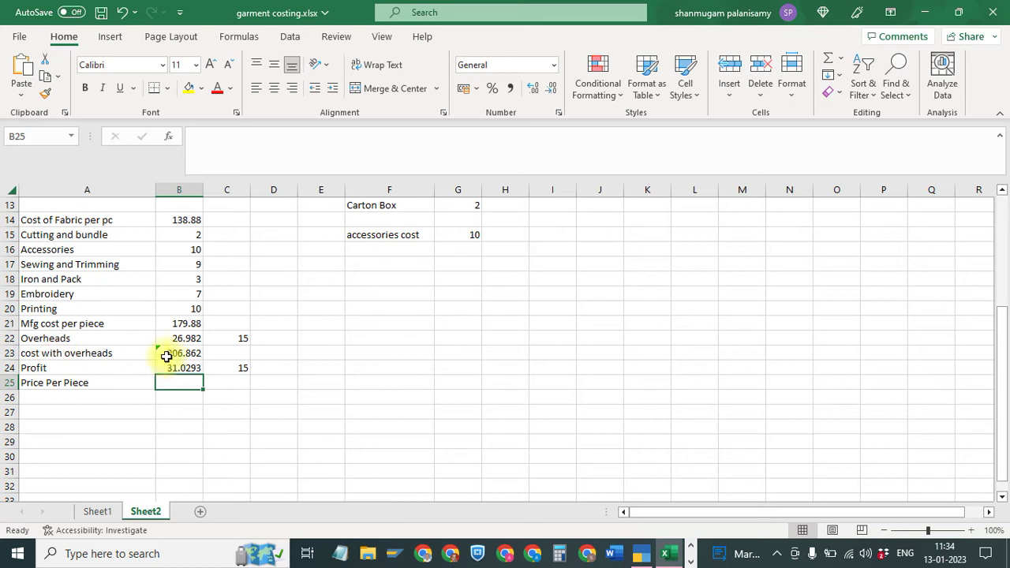
left_click_drag(167, 357, 176, 384)
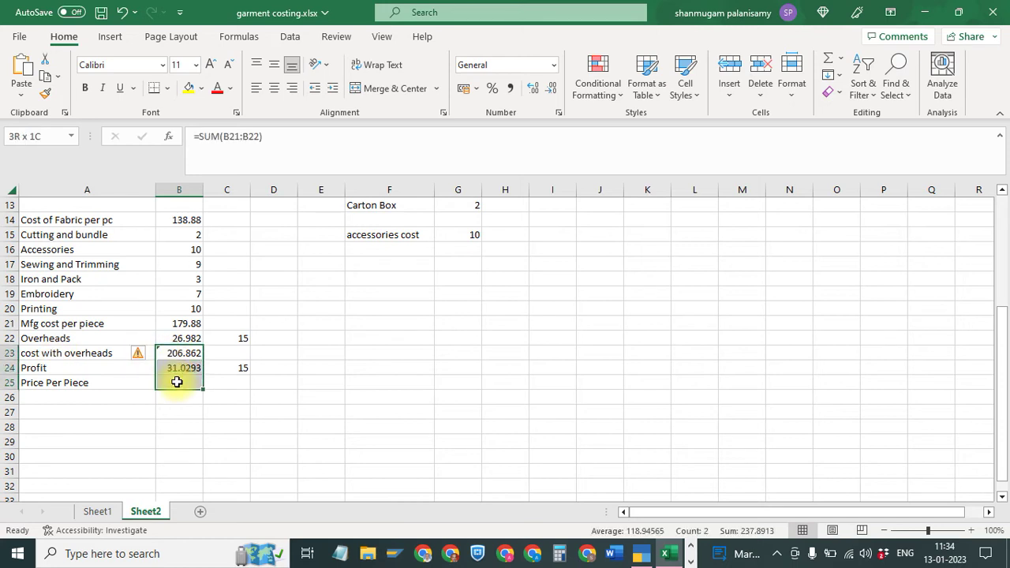
left_click(829, 61)
left_click(169, 399)
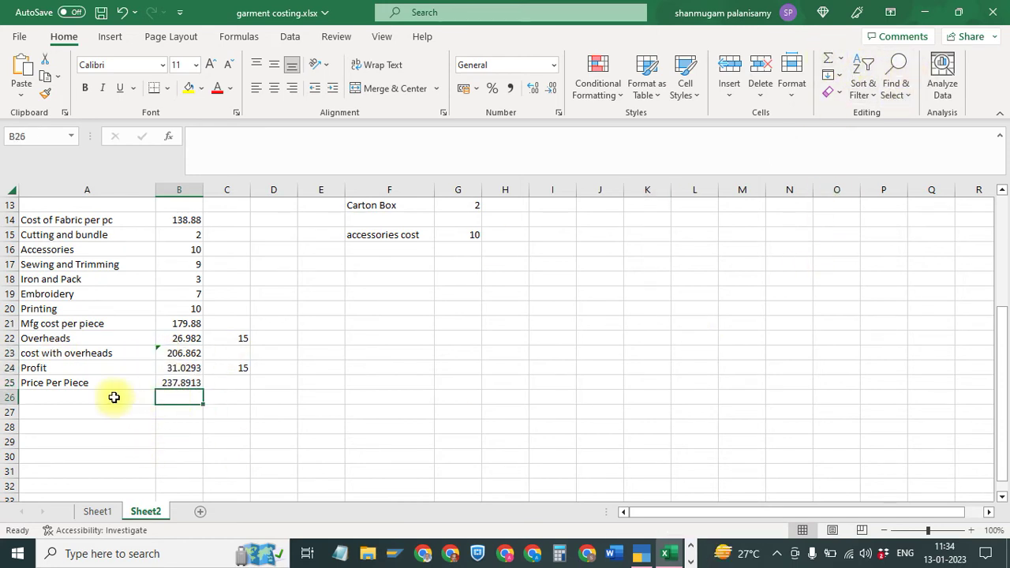
left_click(114, 398)
Label A27 'Round off Price' and enter =ROUND(B25,) in B27, showing 238
left_click(93, 425)
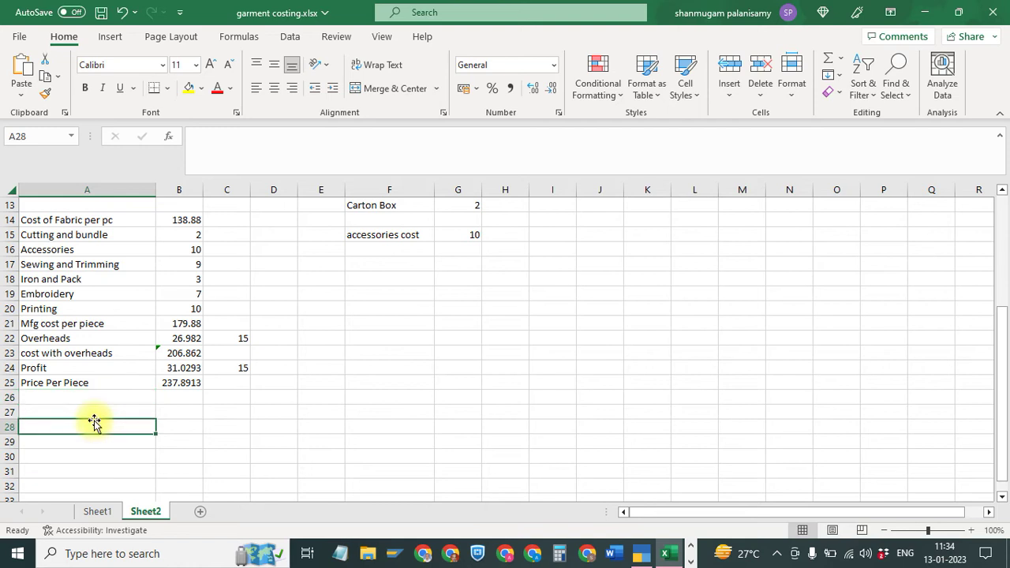
key("Up")
type("Roun")
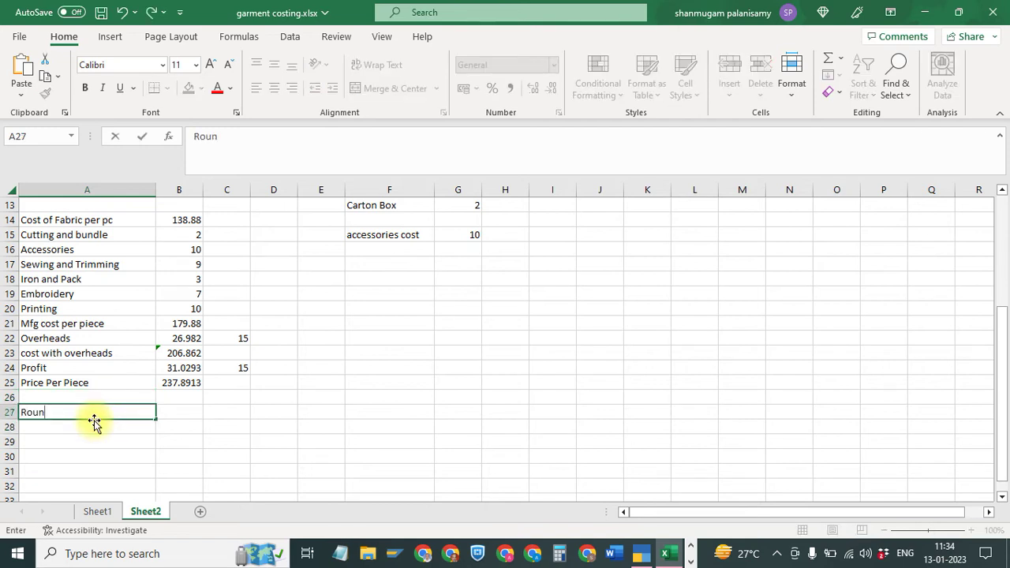
type("d off Pri")
type("ce")
key("Tab")
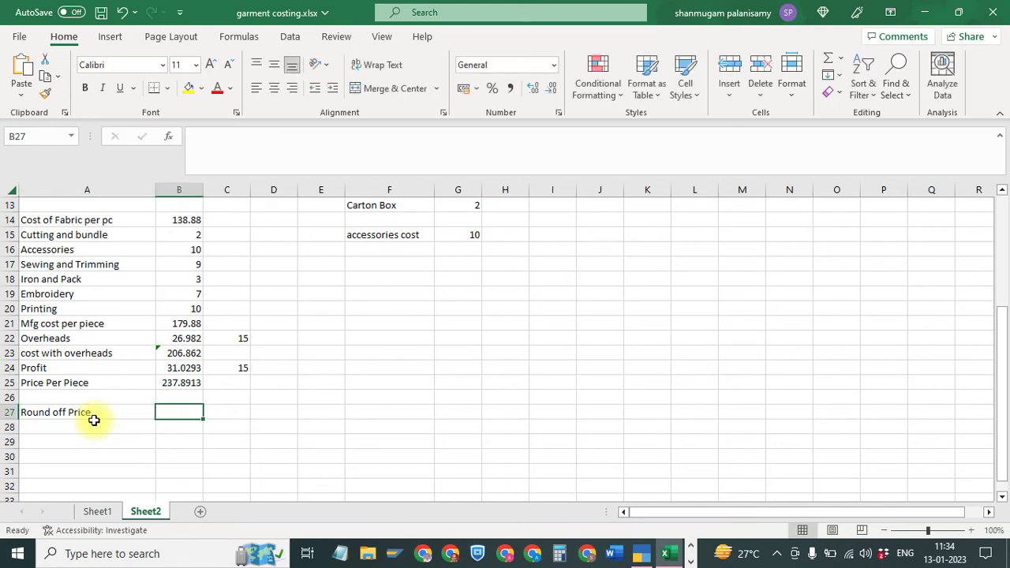
type("+round")
key("Tab")
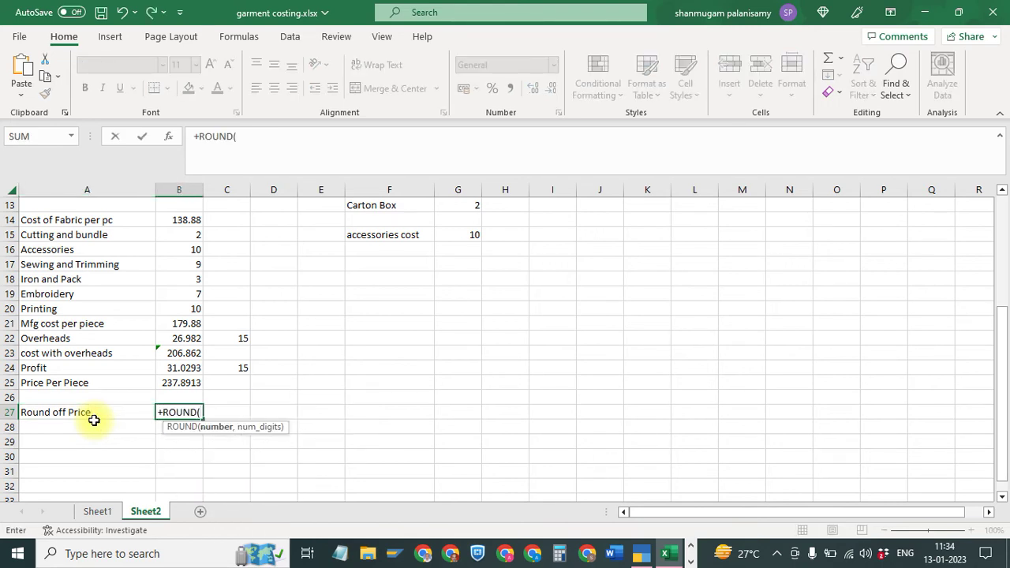
left_click(171, 384)
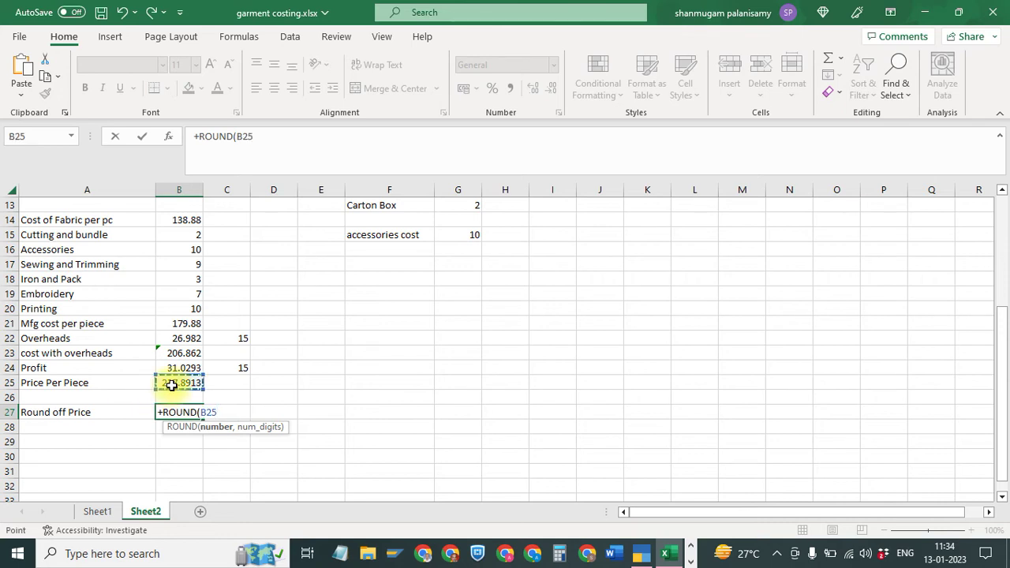
type(",")
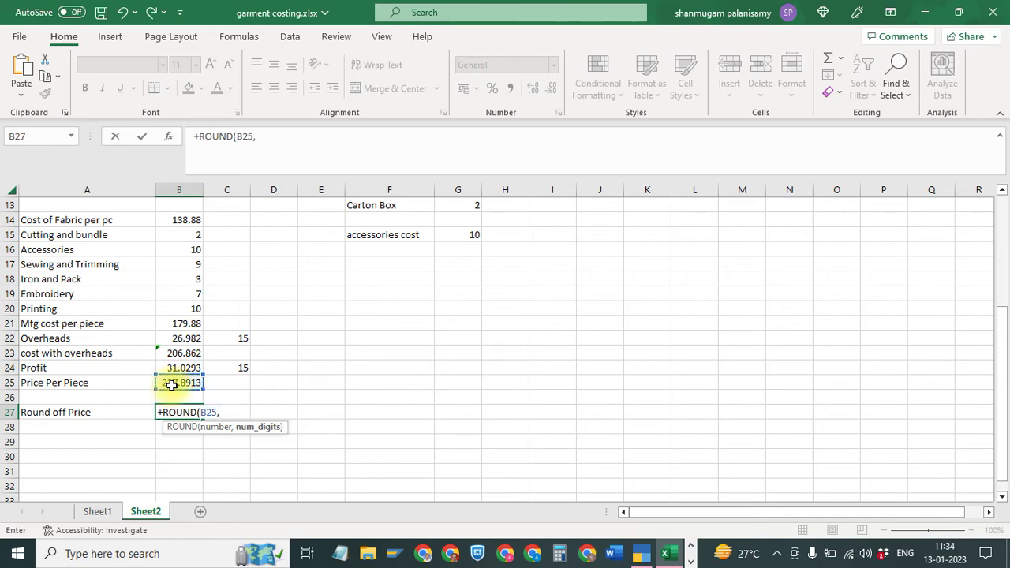
type(")")
key("Return")
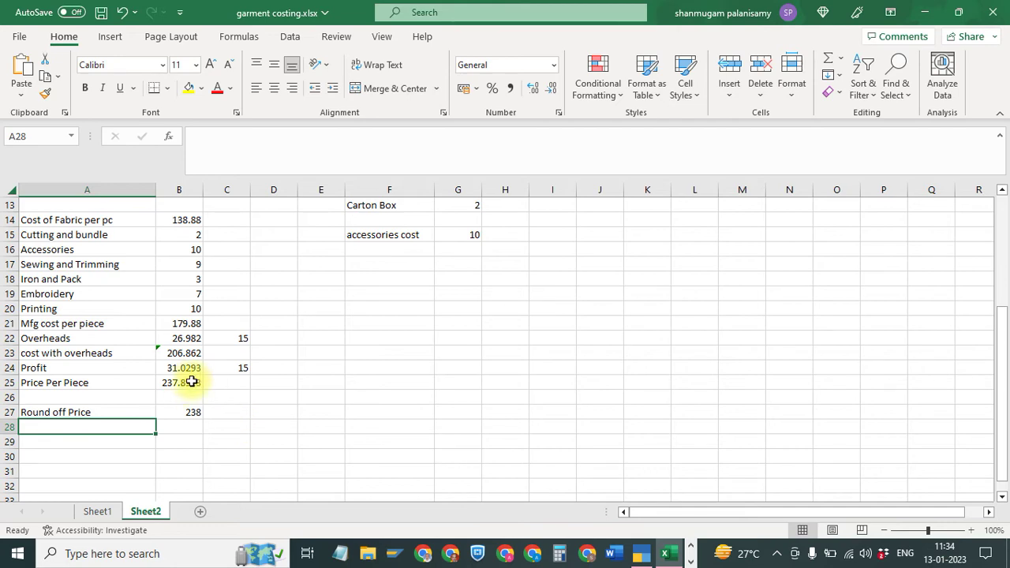
scroll(192, 382, "up", 4)
left_click(184, 189)
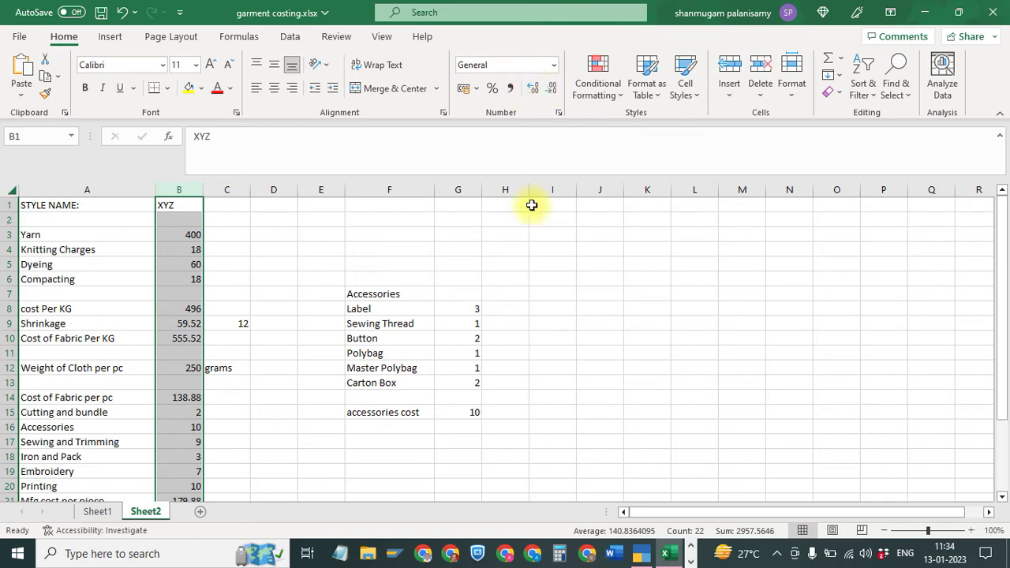
Reduce B22:B25 to two decimals: 26.98, 206.86, 31.03 and 237.89
scroll(509, 317, "down", 2)
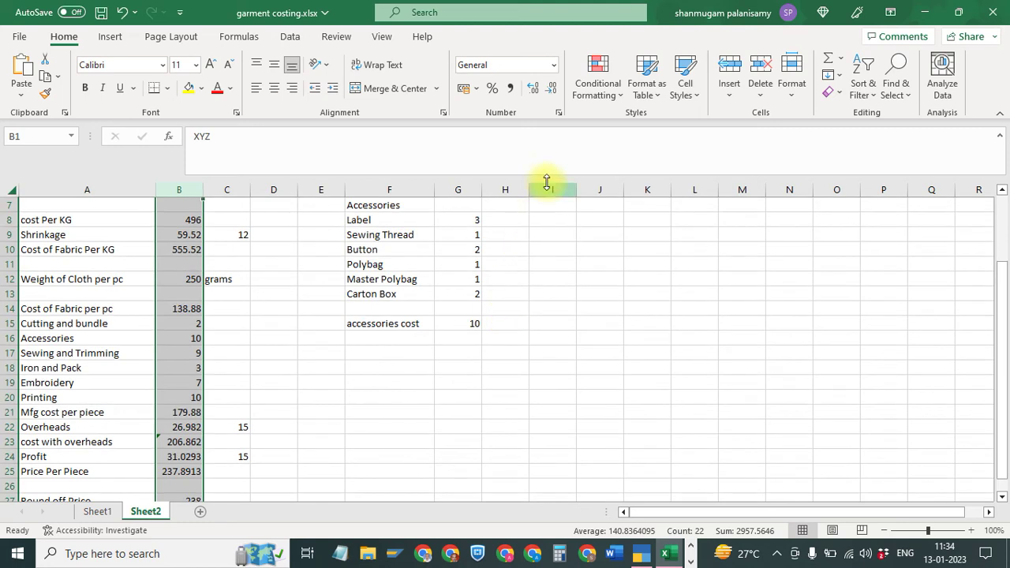
left_click(432, 323)
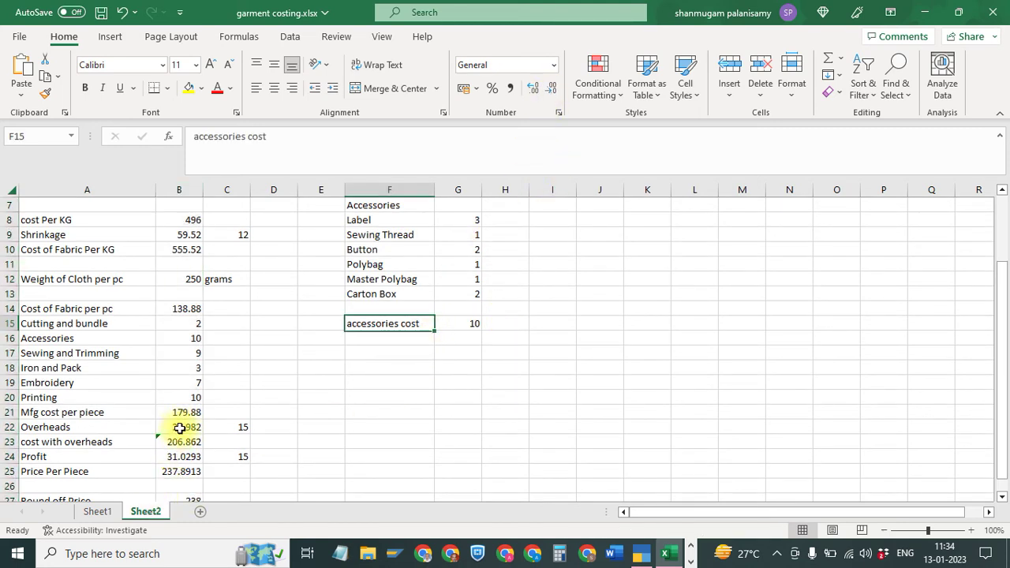
left_click_drag(180, 430, 181, 470)
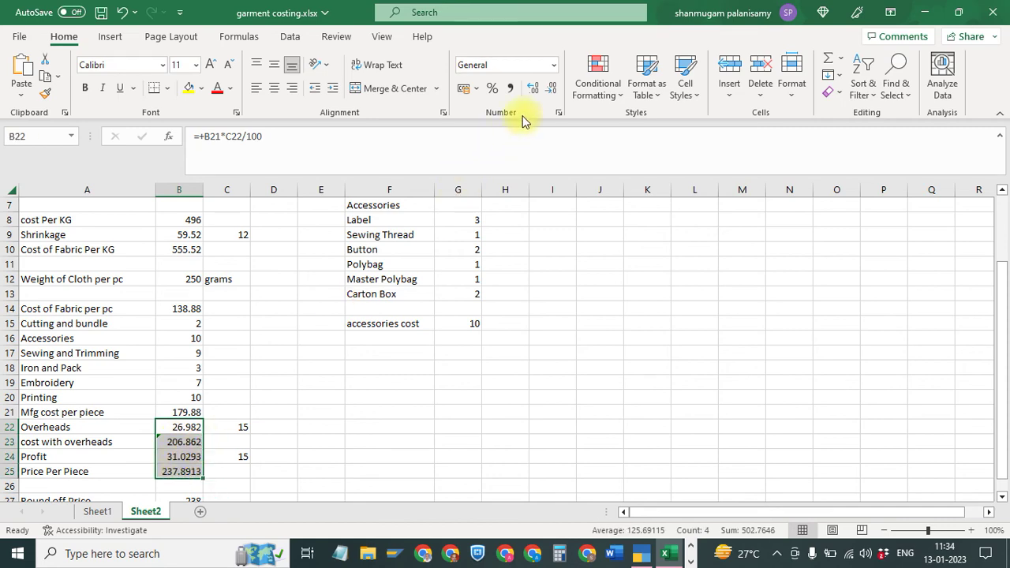
left_click(550, 87)
left_click(496, 339)
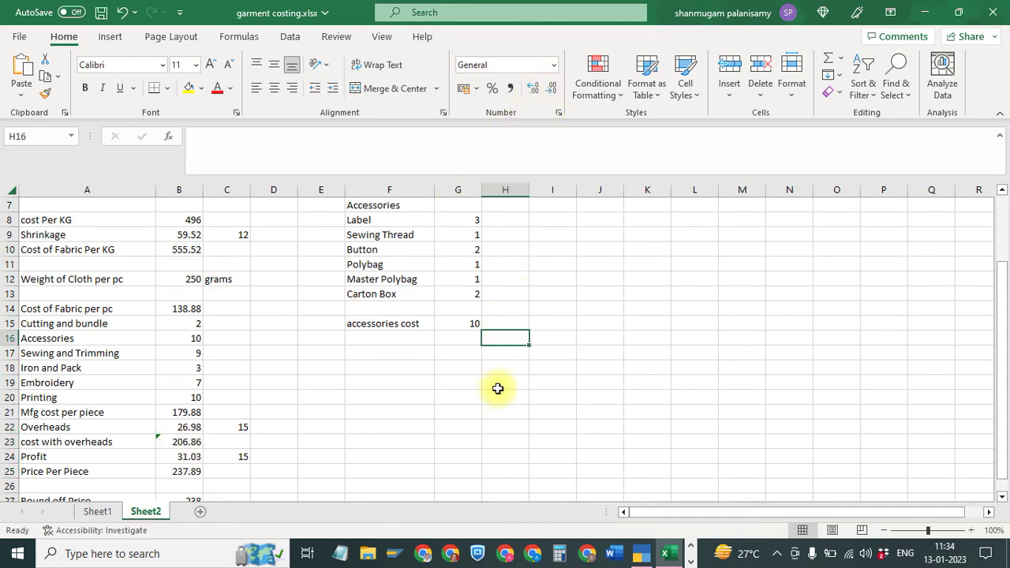
scroll(496, 462, "down", 2)
scroll(409, 434, "up", 4)
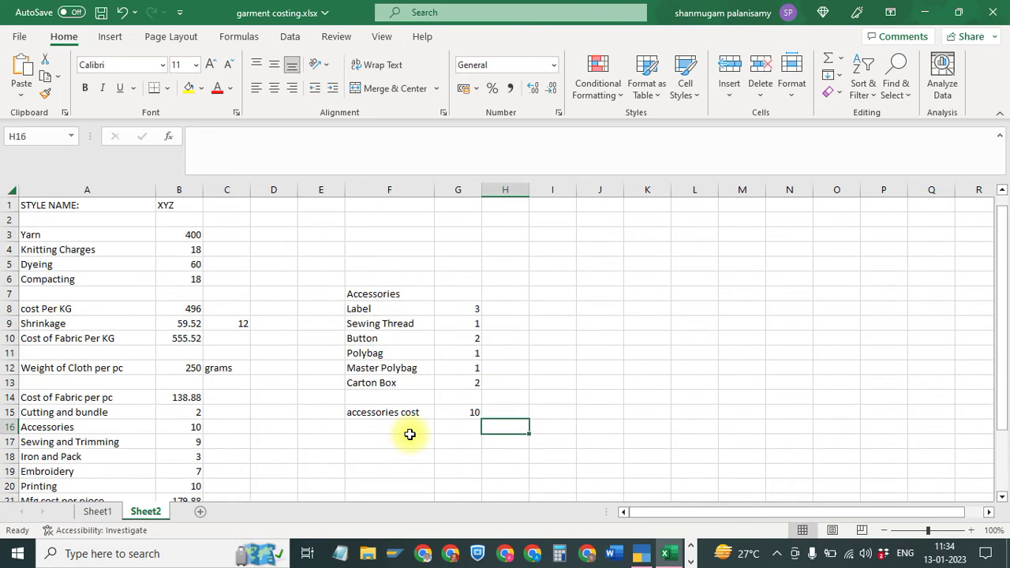
scroll(410, 434, "down", 4)
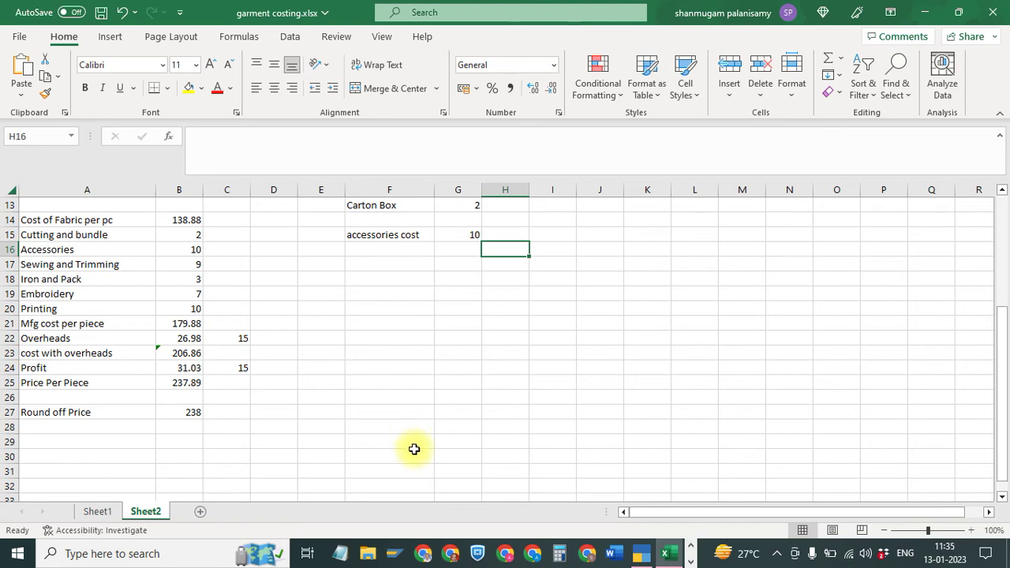
scroll(409, 435, "up", 4)
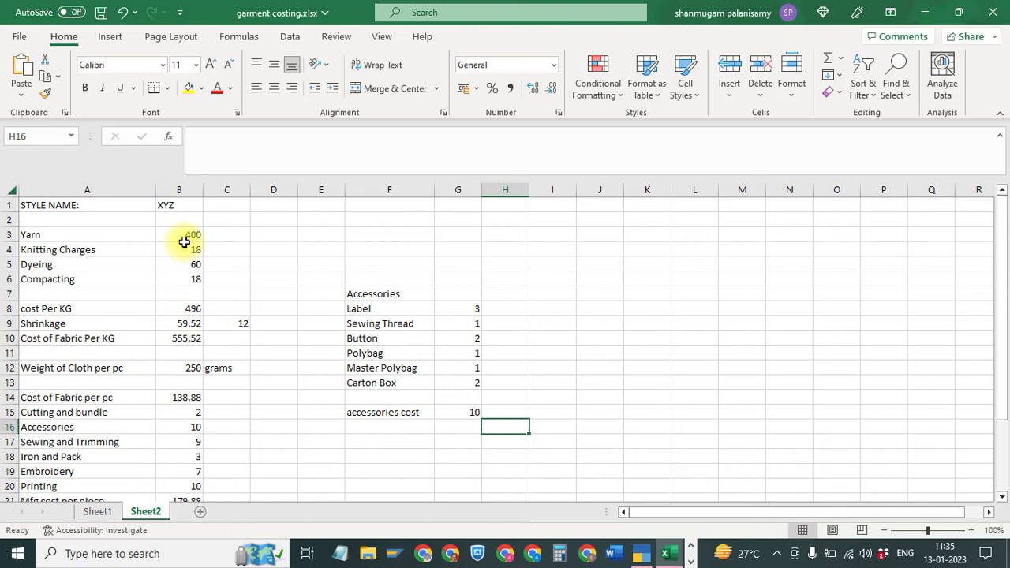
Set the Yarn cost to 370 and check the rounding formula for the final price
left_click(183, 245)
left_click(190, 233)
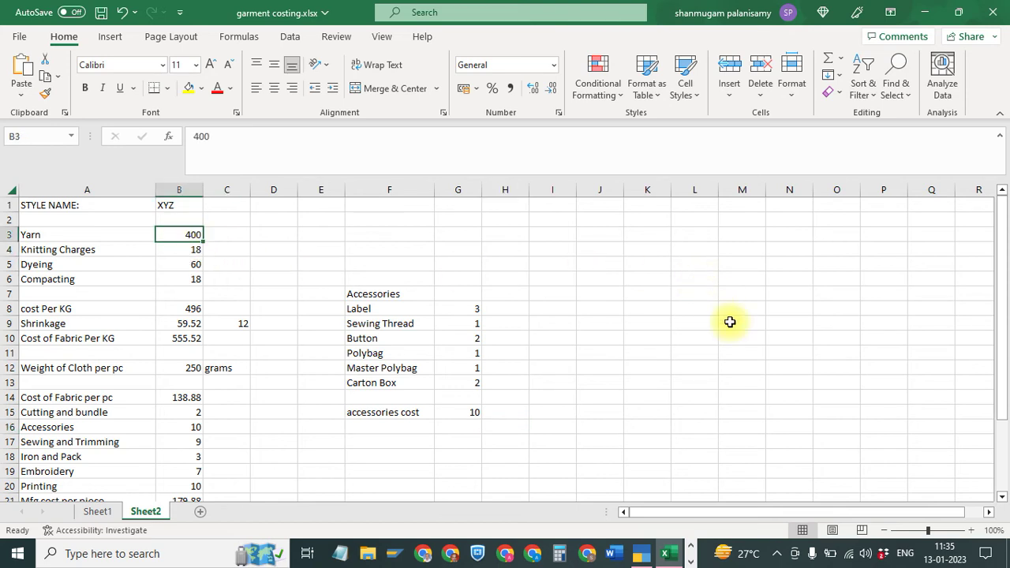
type("3")
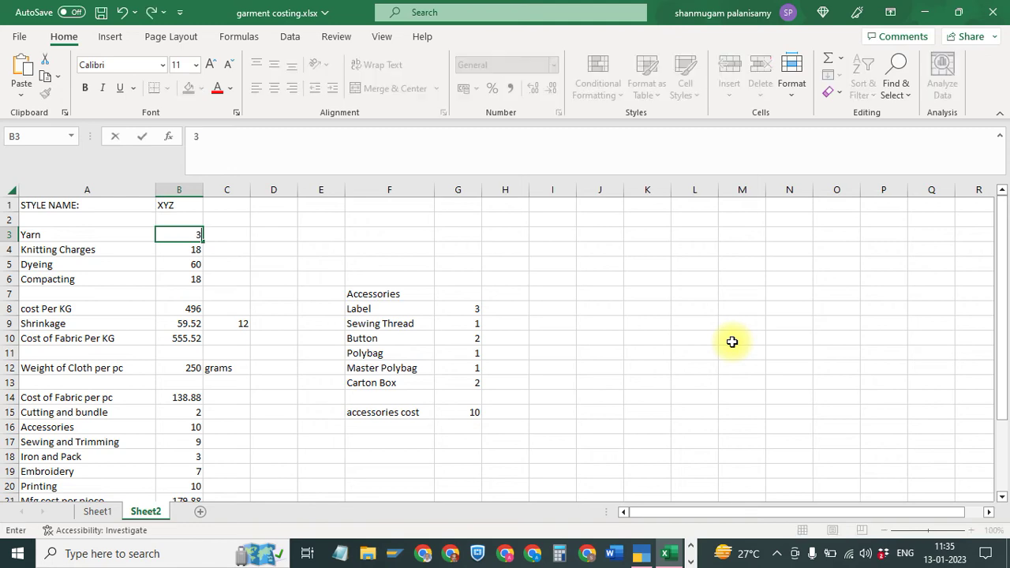
type("70")
key("Return")
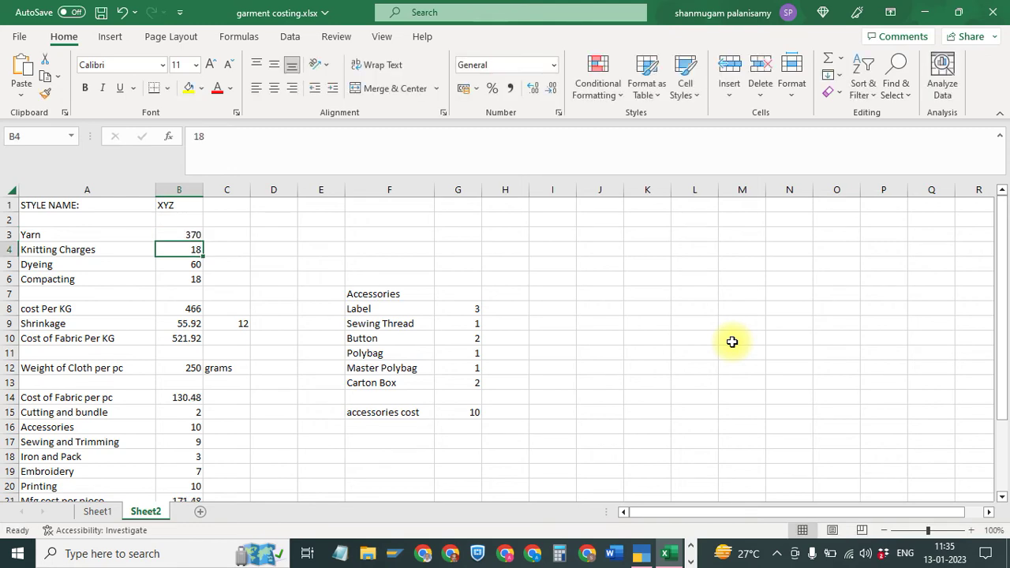
scroll(599, 363, "down", 2)
scroll(601, 373, "down", 2)
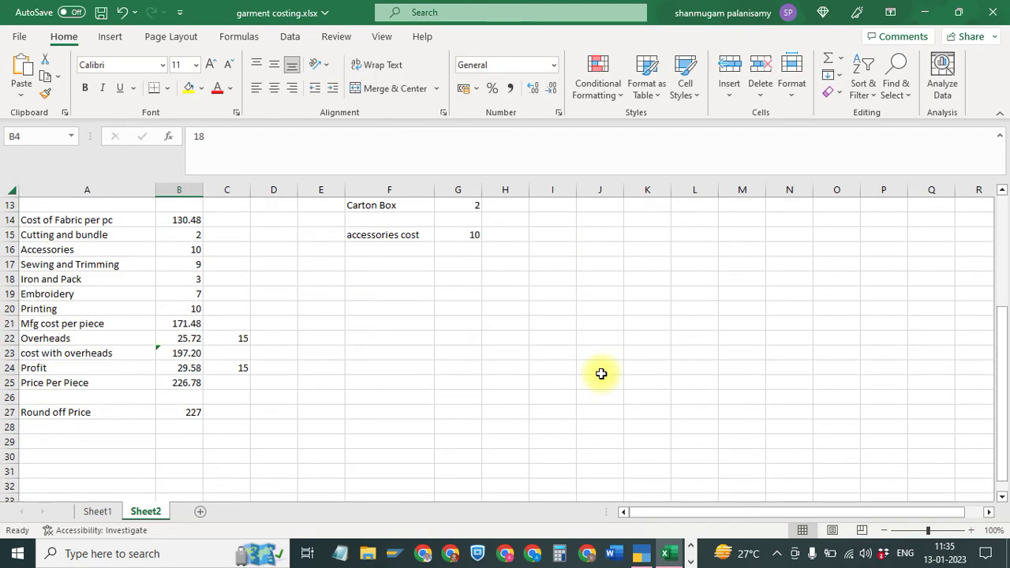
left_click(192, 414)
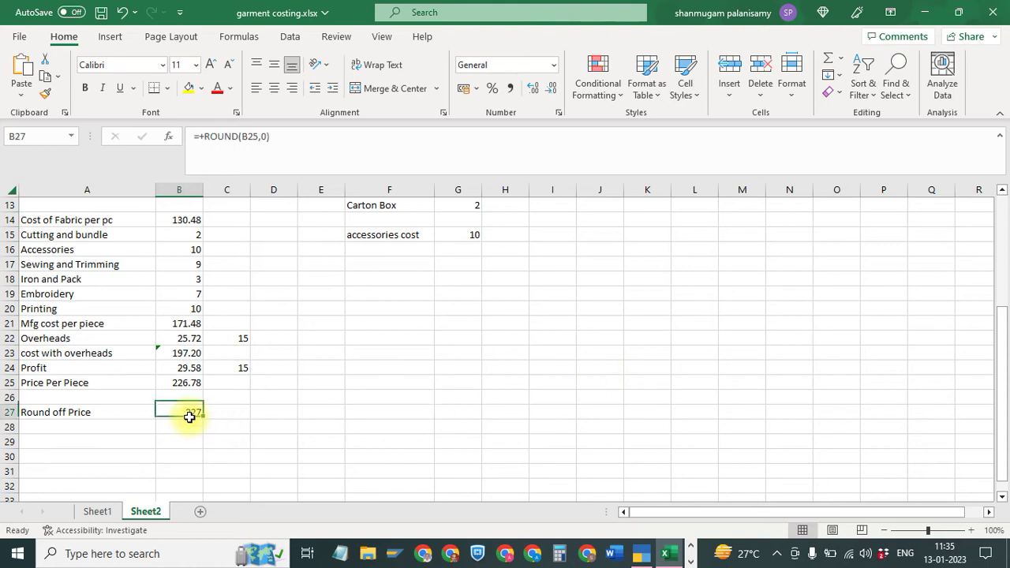
Set the Label cost in G8 to 0 and the cloth weight in B12 to 240 grams
scroll(189, 416, "up", 2)
scroll(193, 418, "up", 1)
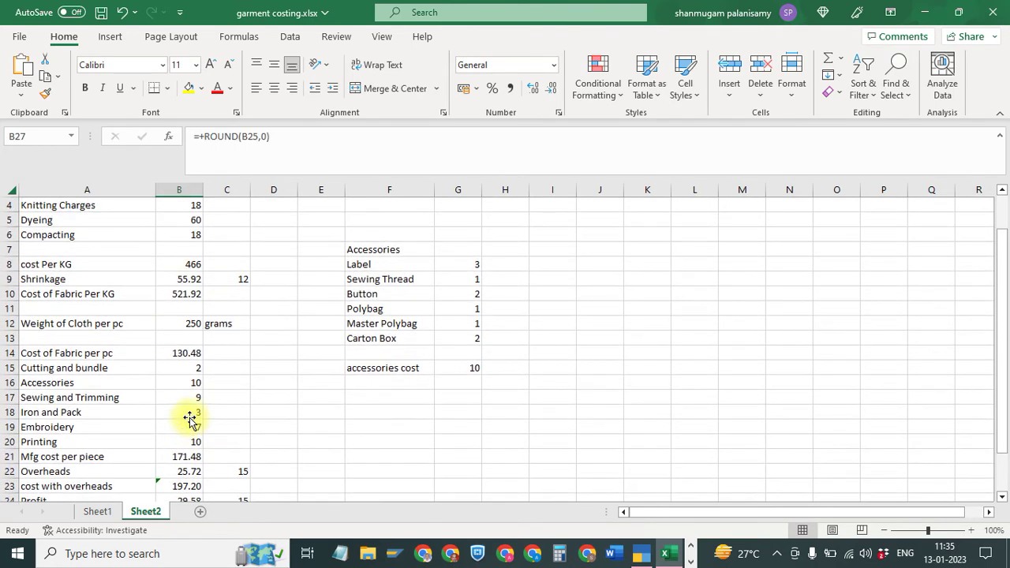
left_click(456, 260)
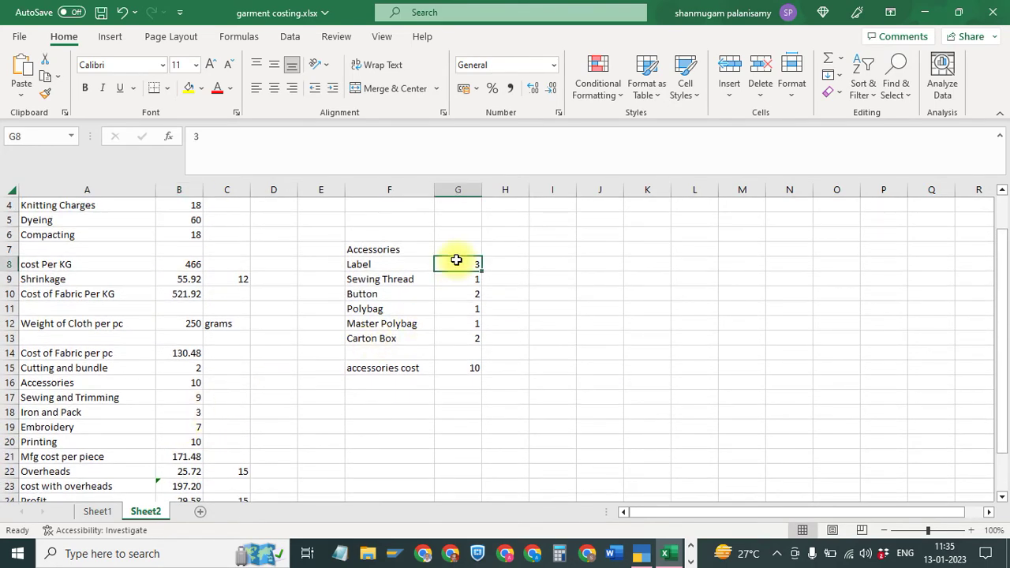
type("0")
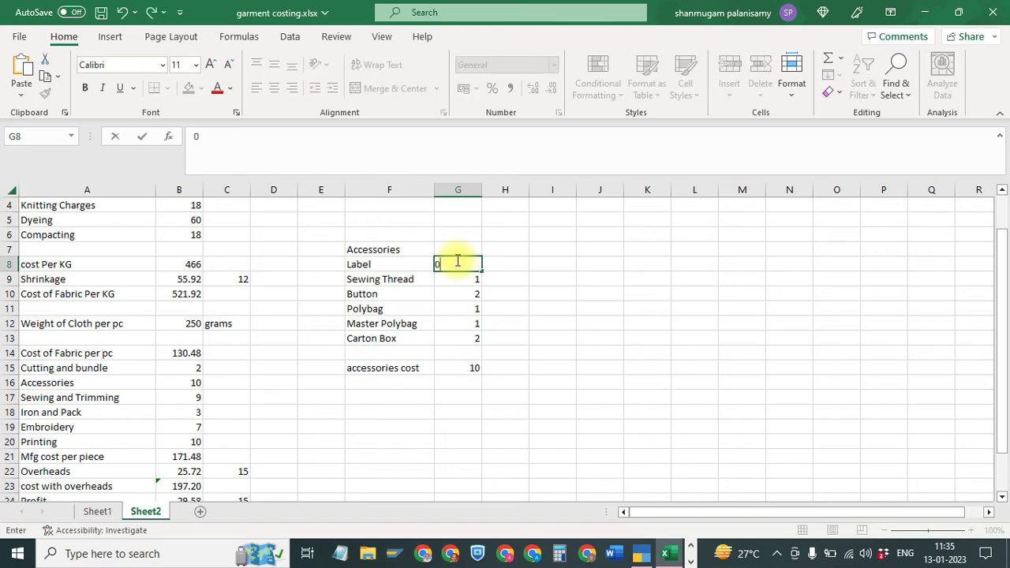
key("Return")
scroll(439, 288, "down", 3)
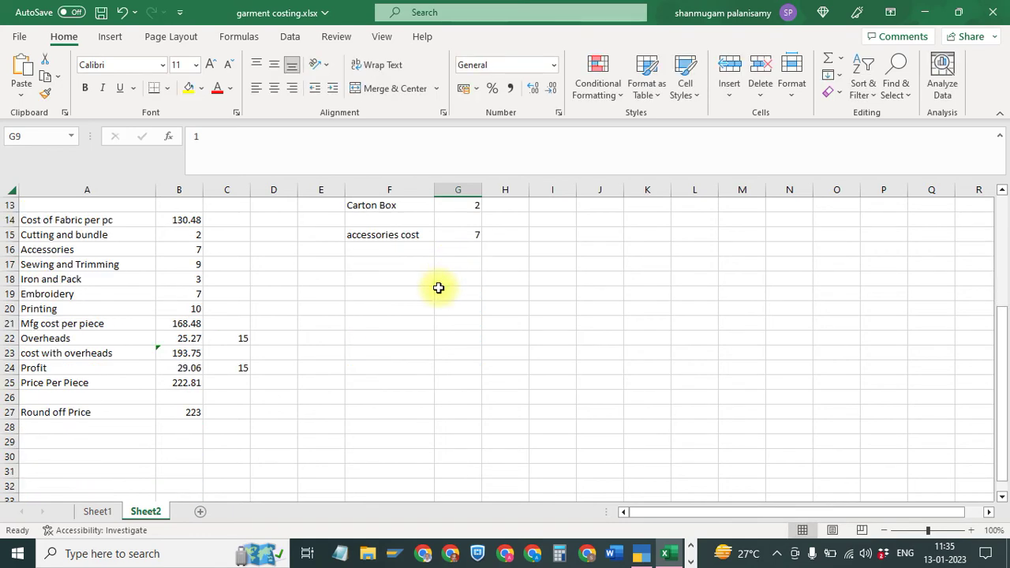
scroll(439, 288, "up", 1)
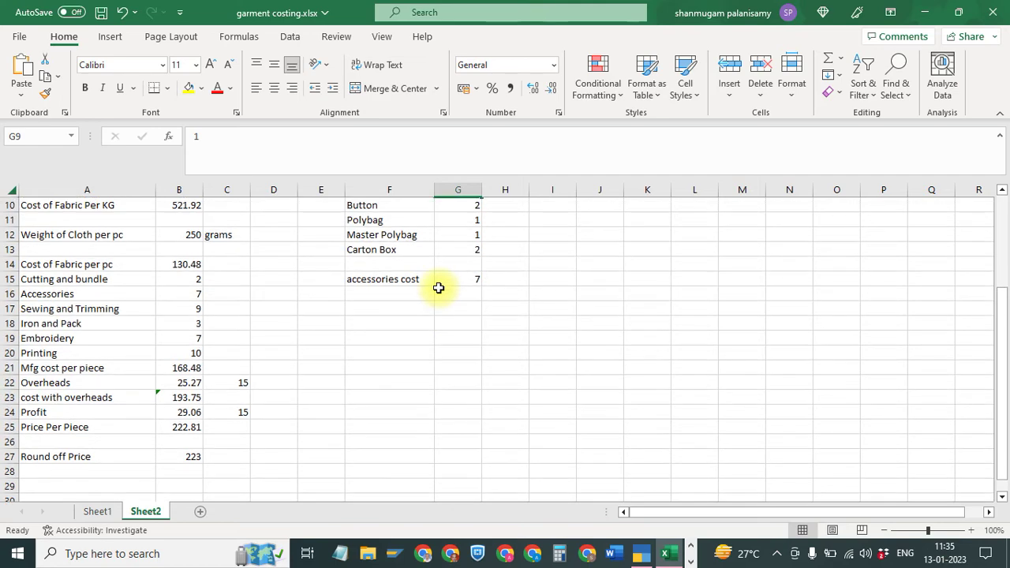
scroll(439, 288, "up", 1)
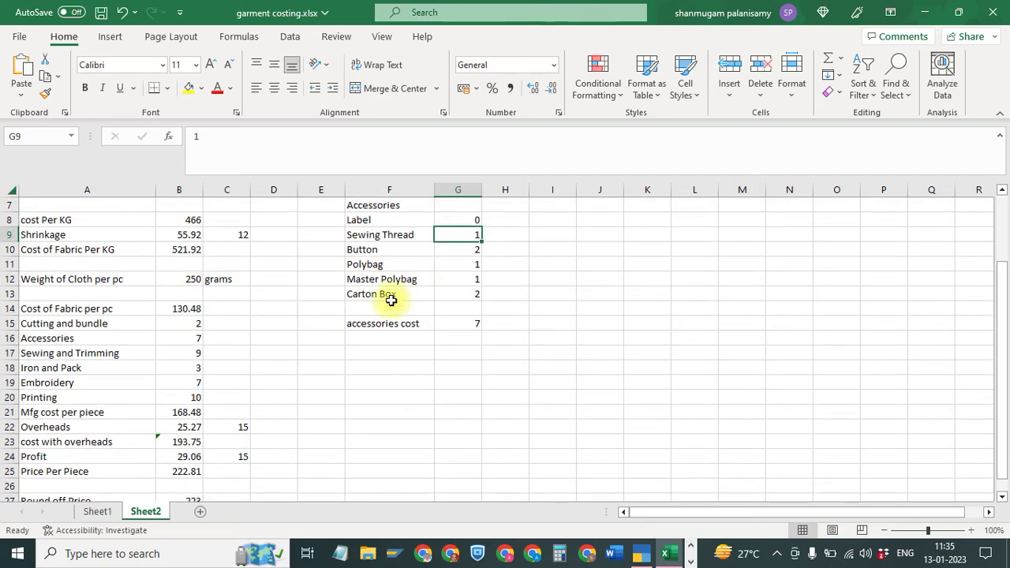
left_click(182, 277)
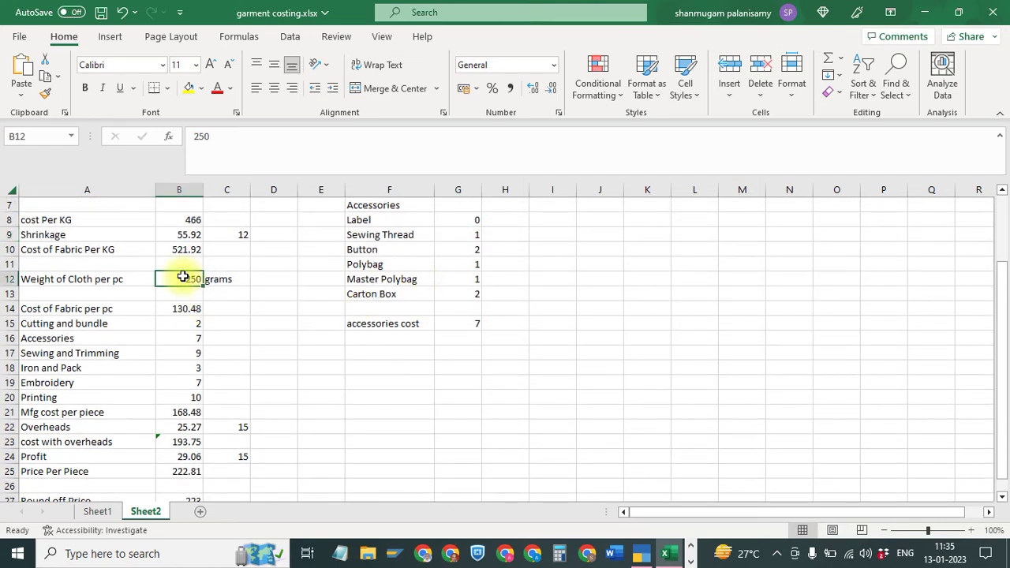
type("2")
type("4")
key("Return")
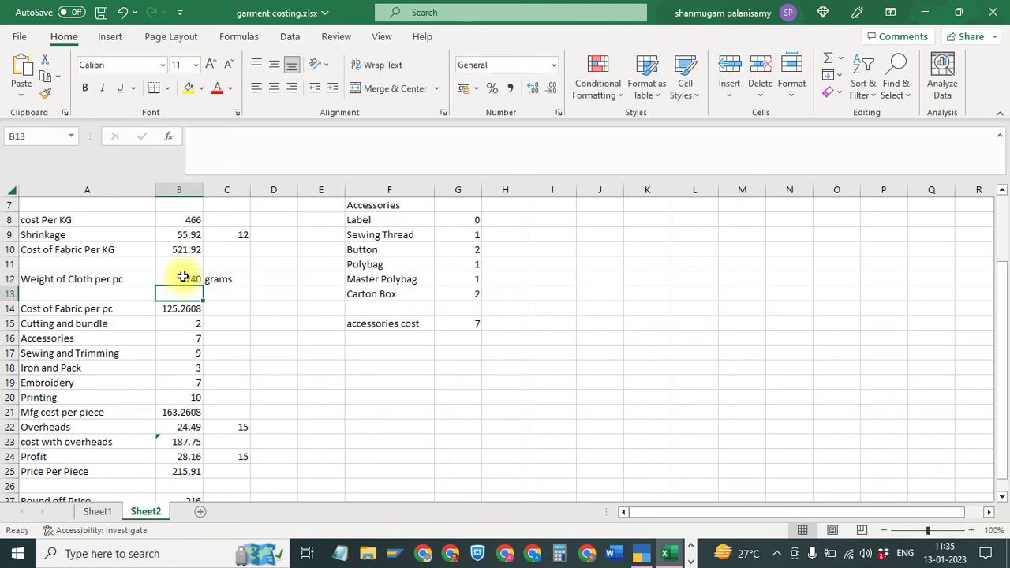
Set shrinkage in C9 to 14 and profit in C24 to 10 percent
scroll(216, 338, "down", 3)
scroll(216, 338, "up", 5)
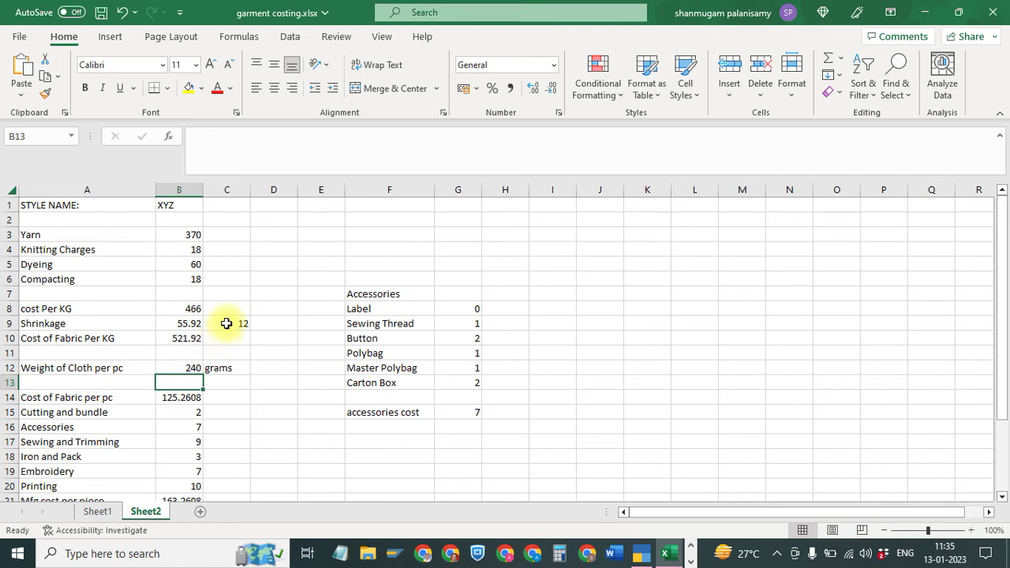
left_click(226, 324)
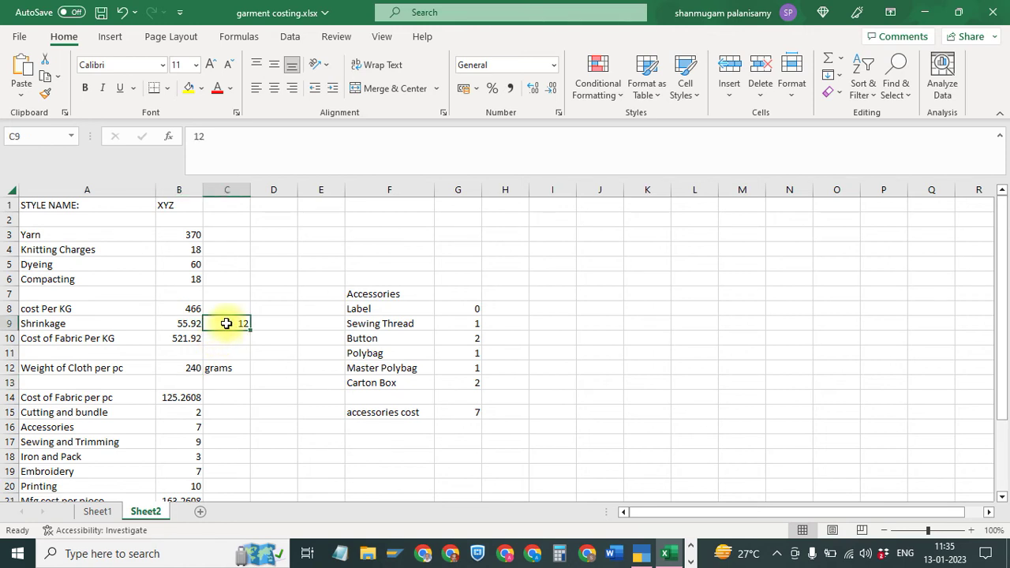
type("14")
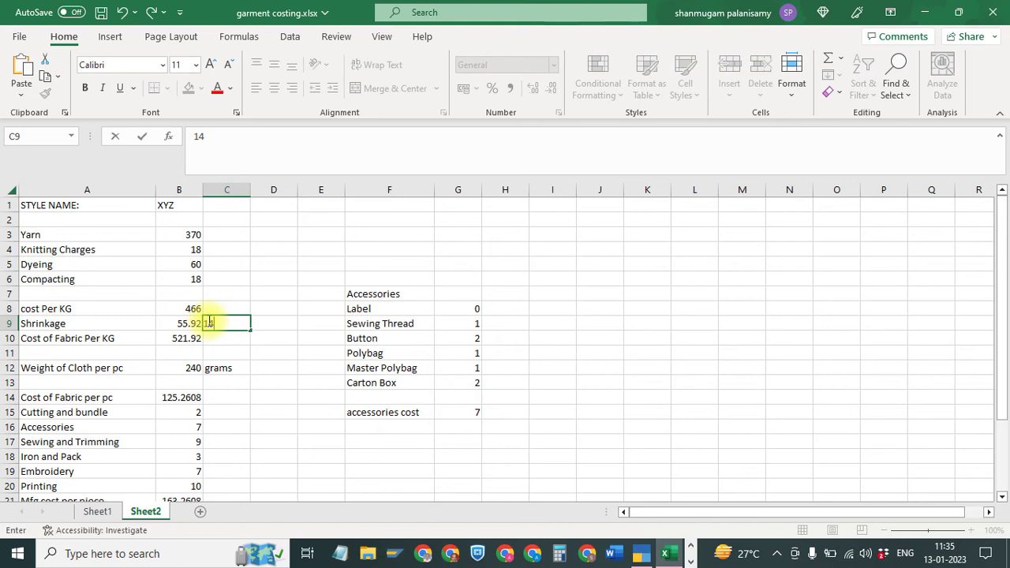
key("Return")
scroll(210, 329, "down", 4)
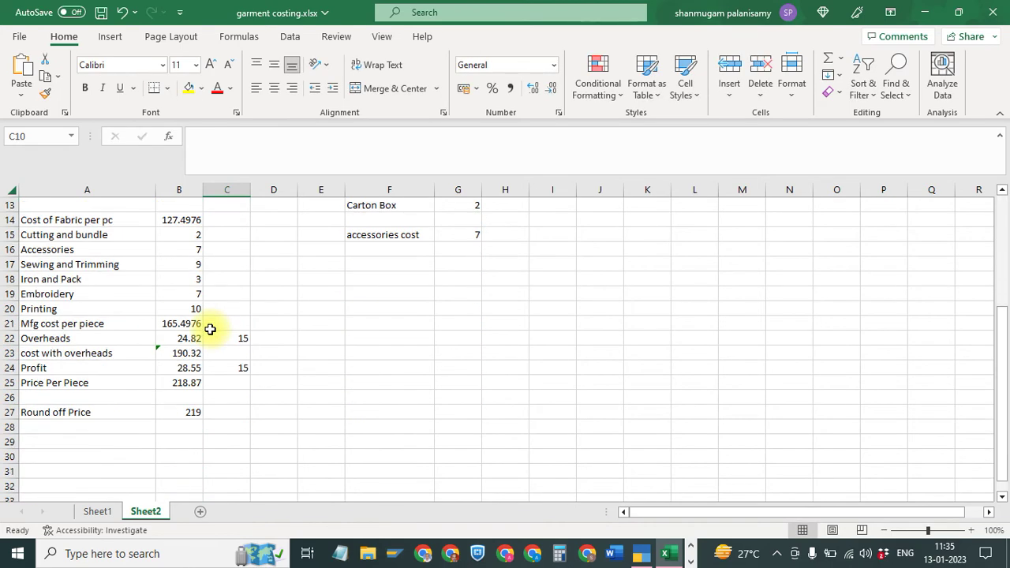
left_click(227, 367)
type("10")
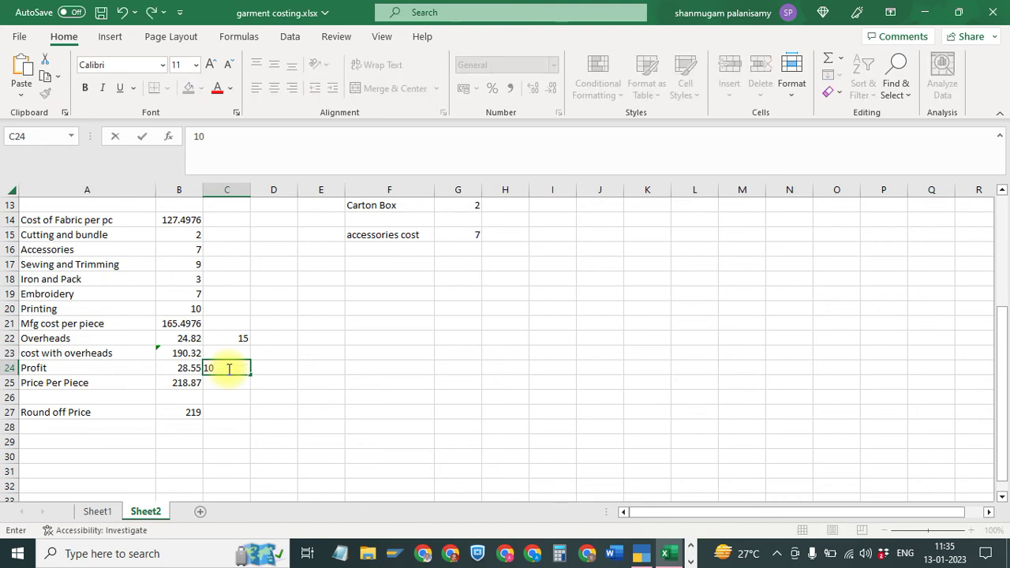
key("Return")
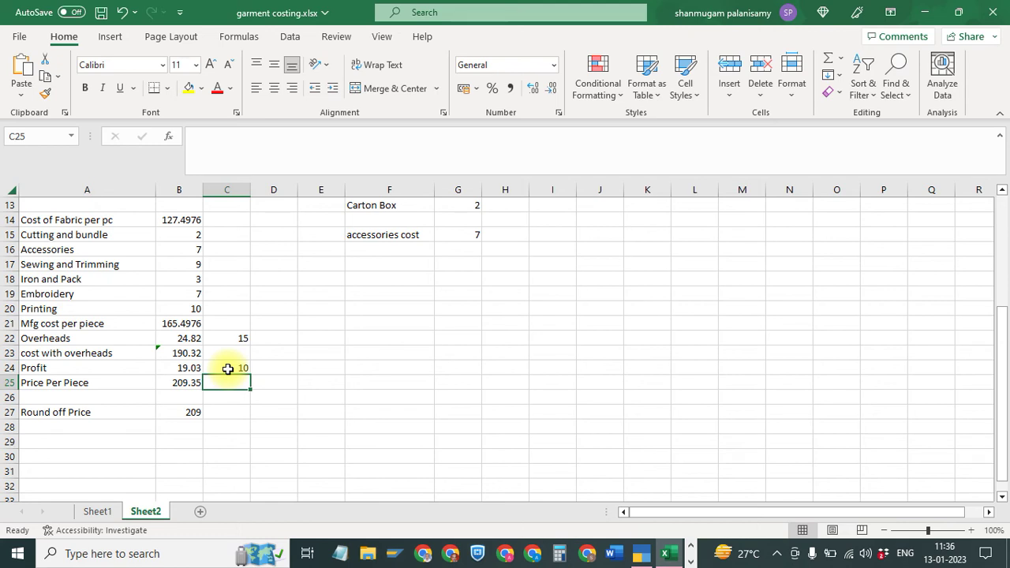
Give A27:B27 (Round off Price, 209) a yellow fill with bold 16-point text
left_click(72, 413)
left_click_drag(71, 413, 177, 411)
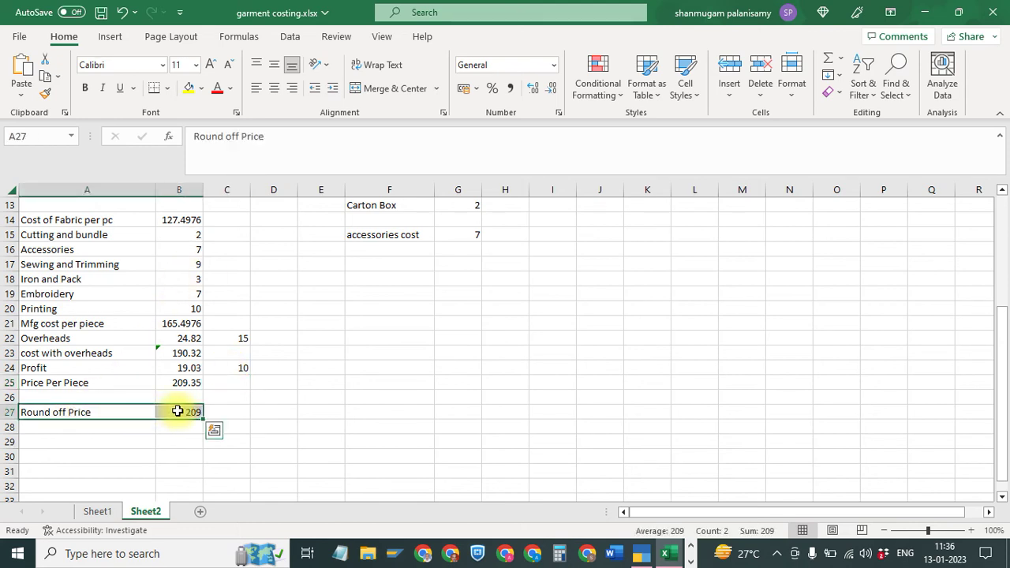
left_click(189, 88)
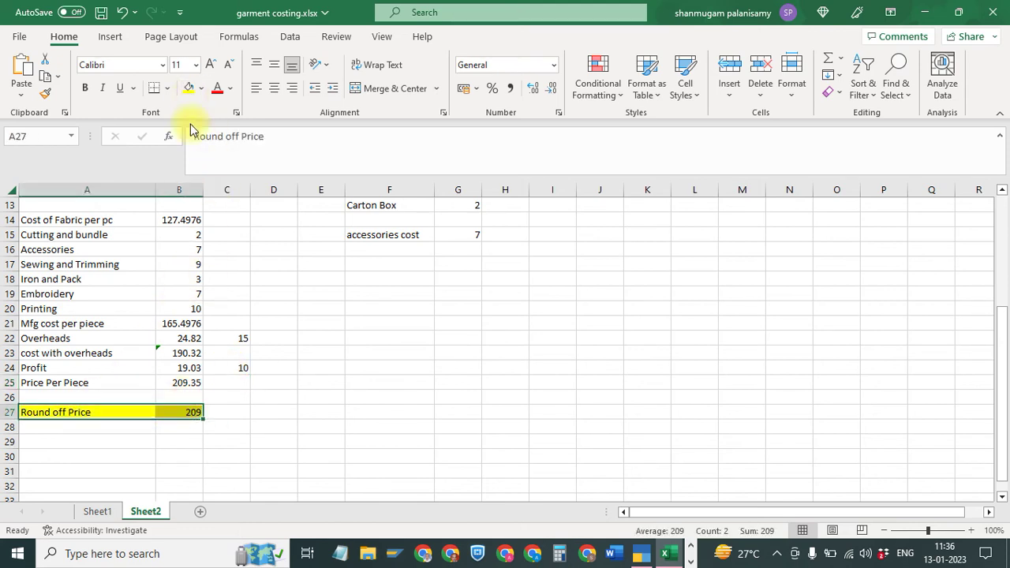
left_click(210, 64)
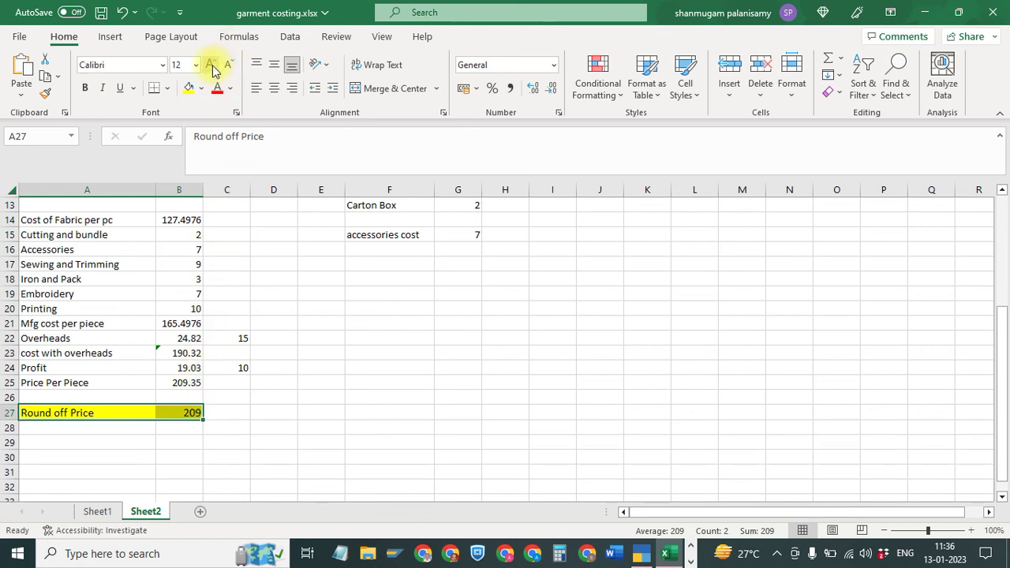
left_click(211, 64)
left_click(211, 64)
left_click(84, 87)
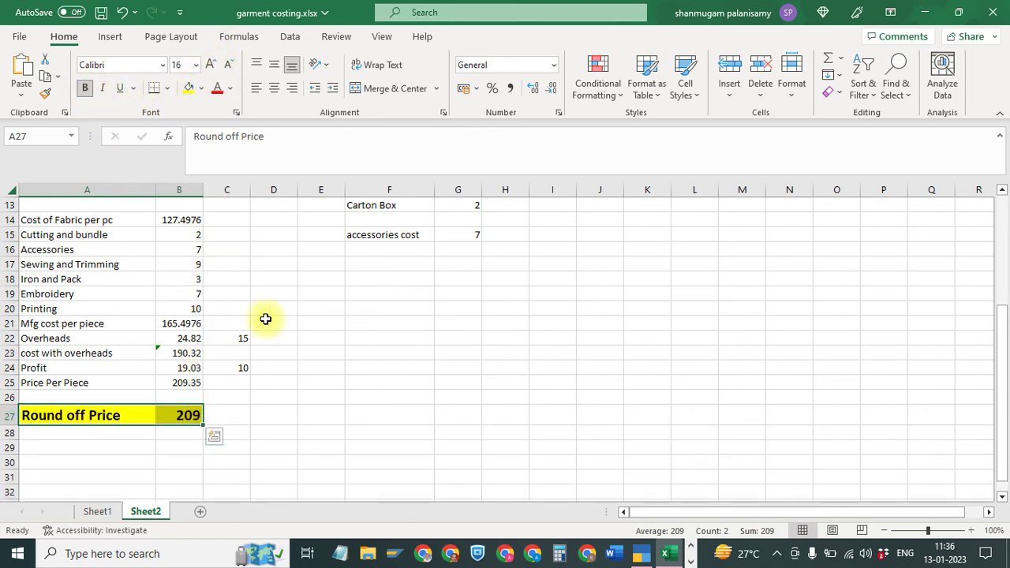
left_click(298, 384)
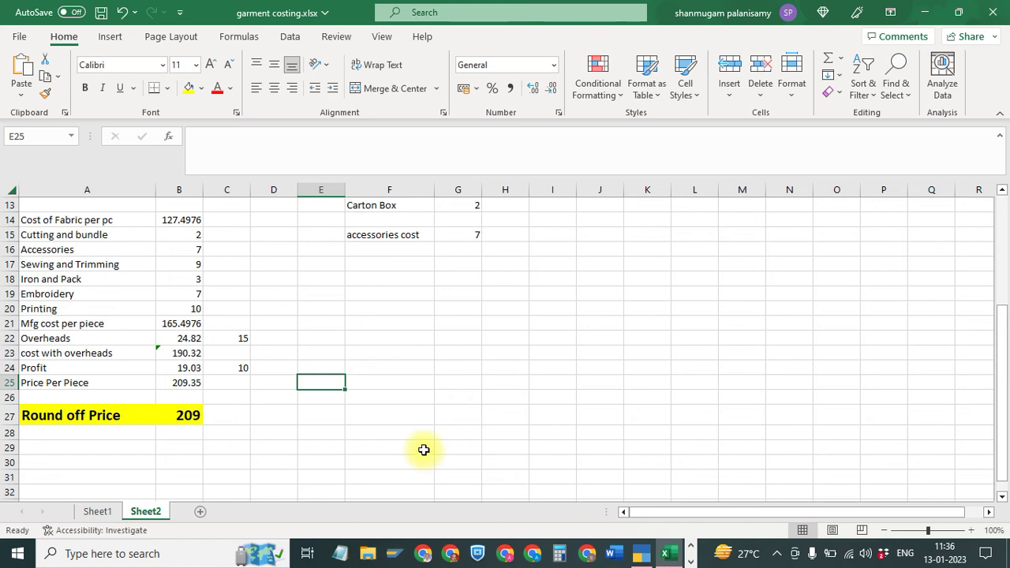
scroll(424, 450, "up", 4)
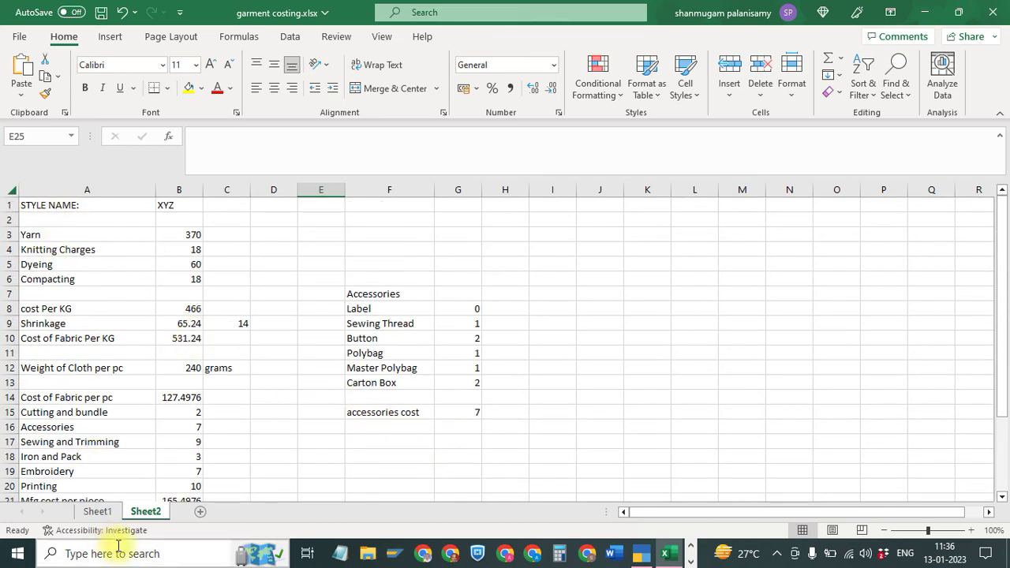
Make a copy of Sheet2 using Move or Copy with Create a copy checked
right_click(151, 515)
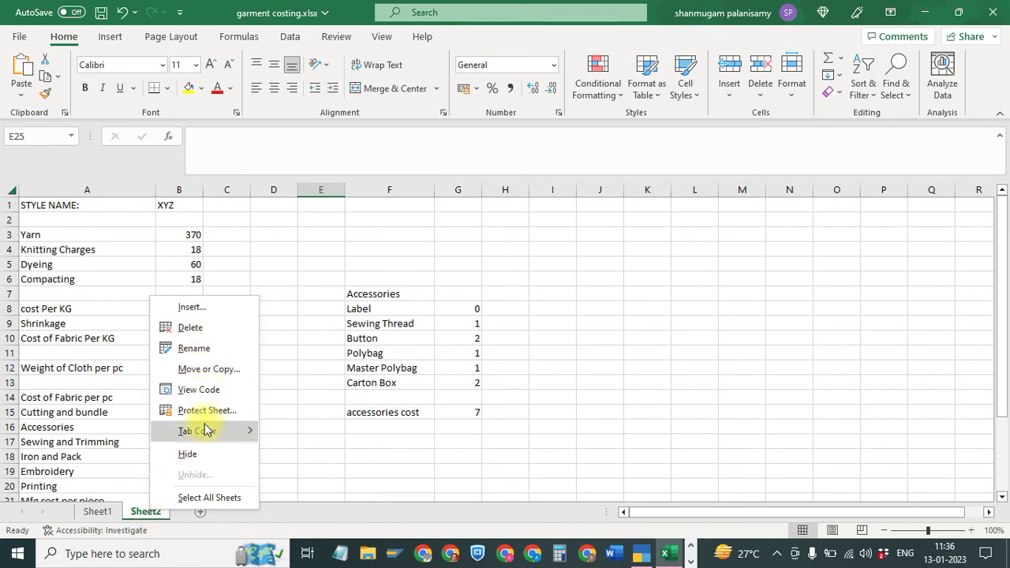
mouse_move(207, 431)
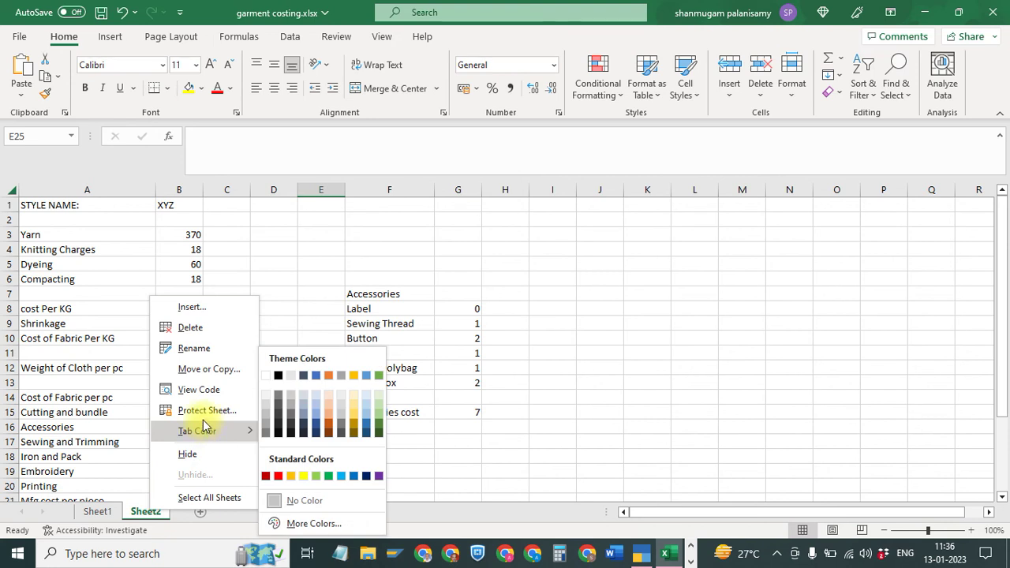
left_click(210, 371)
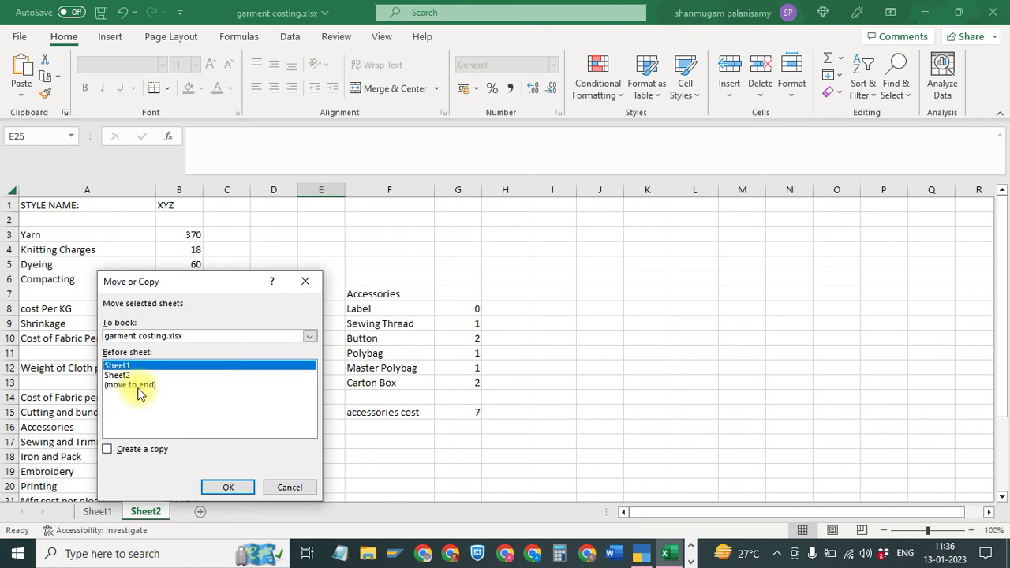
left_click(109, 449)
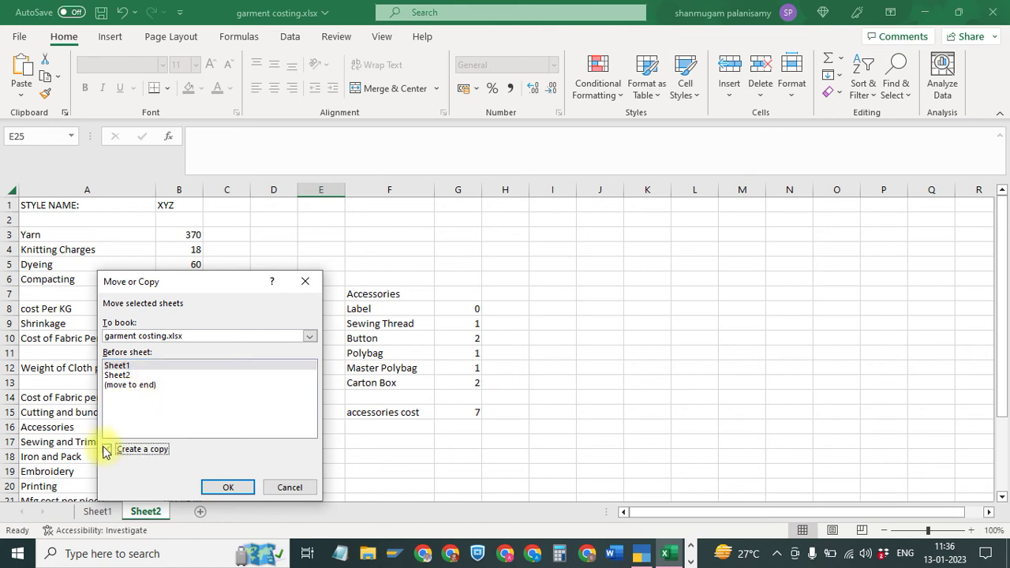
left_click(215, 485)
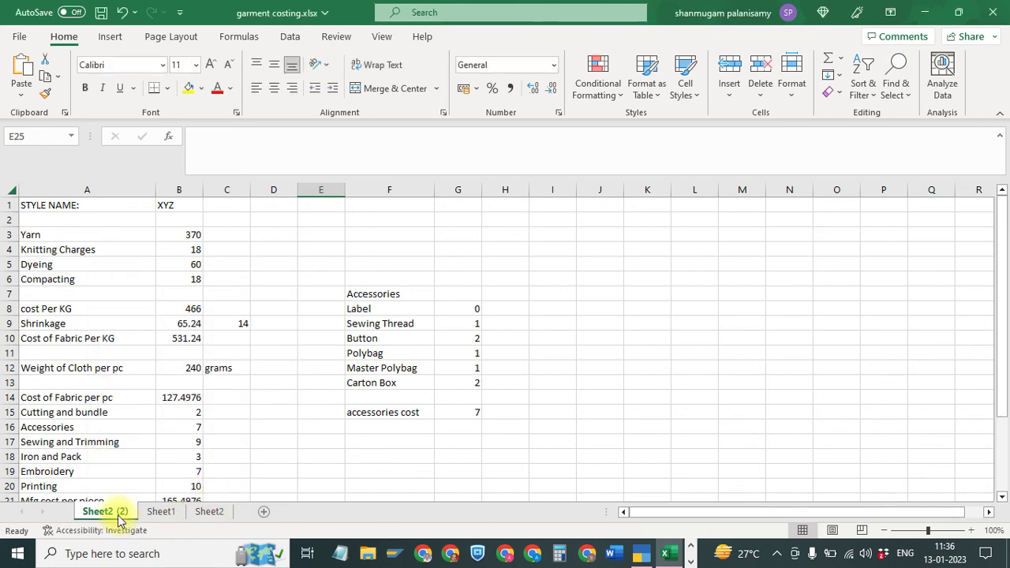
Rename the Sheet2 (2) copy to abc
right_click(119, 520)
left_click(170, 356)
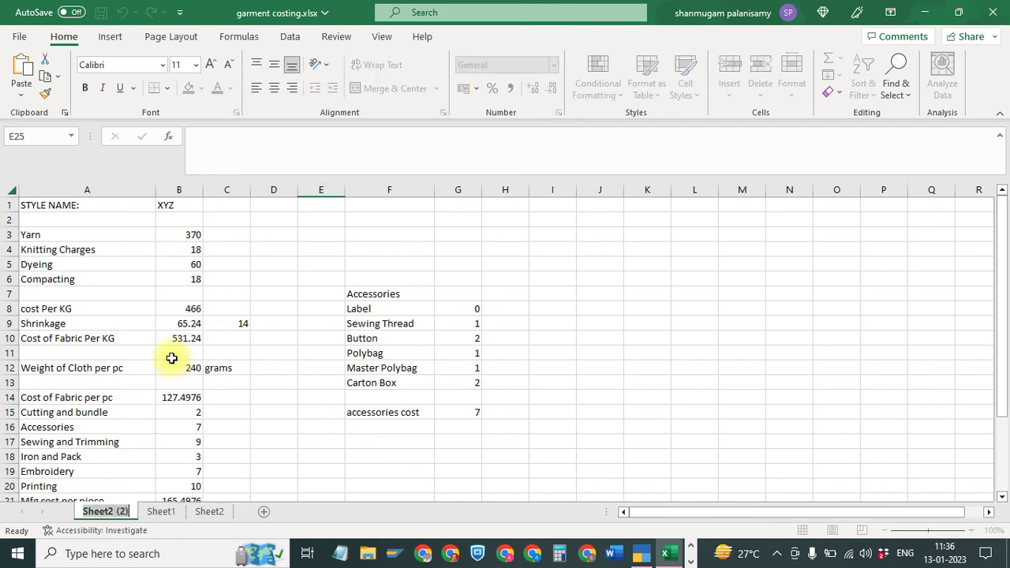
type("abc")
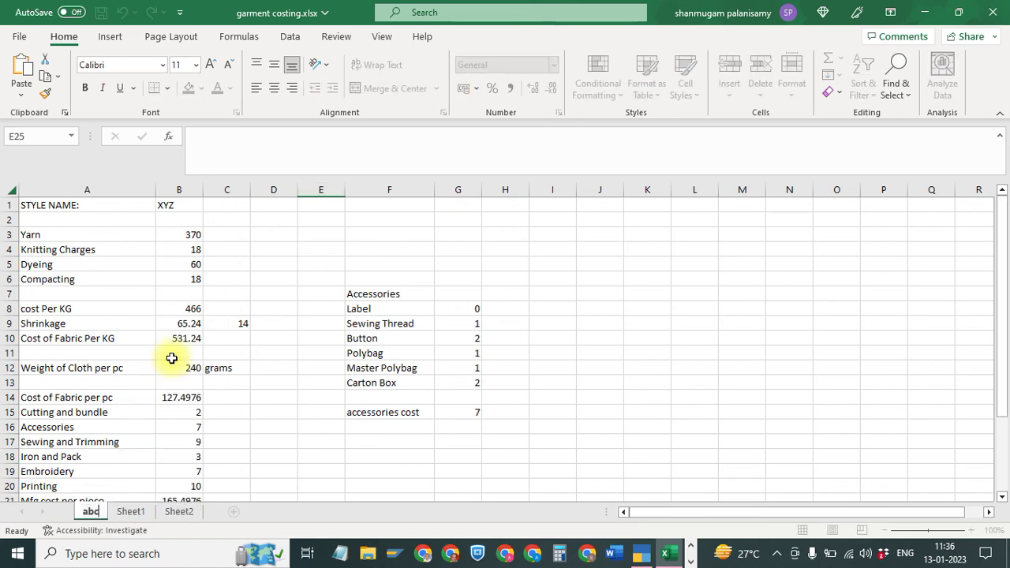
key("Return")
Enter style name abc in B1, shrinkage 12 in C9 and cloth weight 200 in B12
left_click(183, 204)
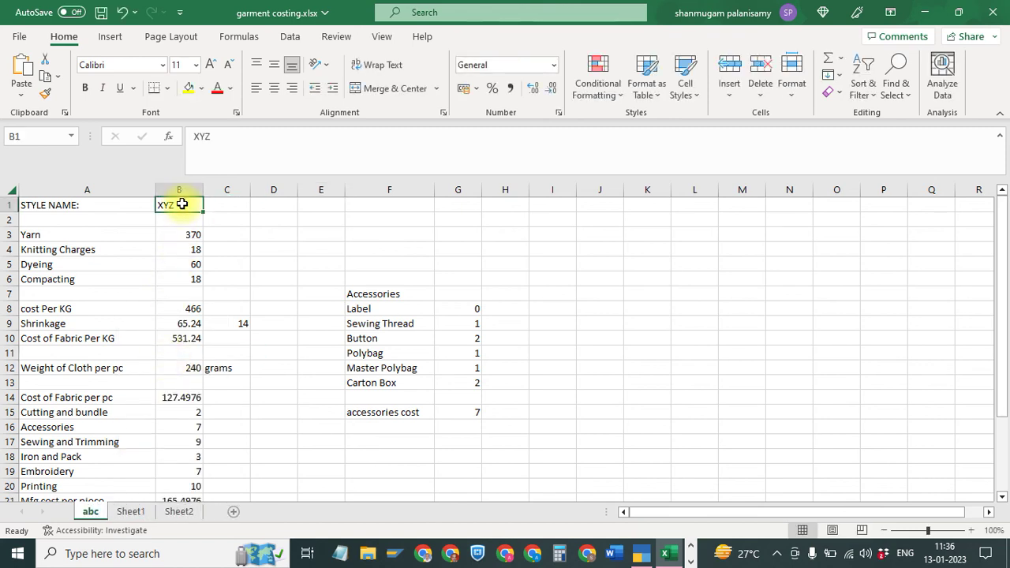
type("abc")
key("Return")
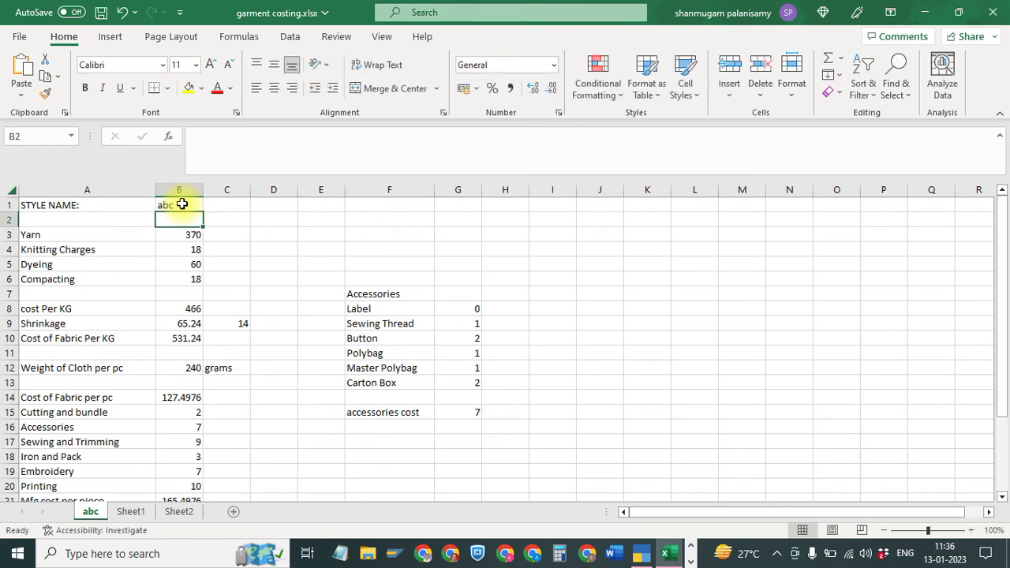
key("Down")
key("Down")
key("Down")
key("Down")
key("Down")
key("Down")
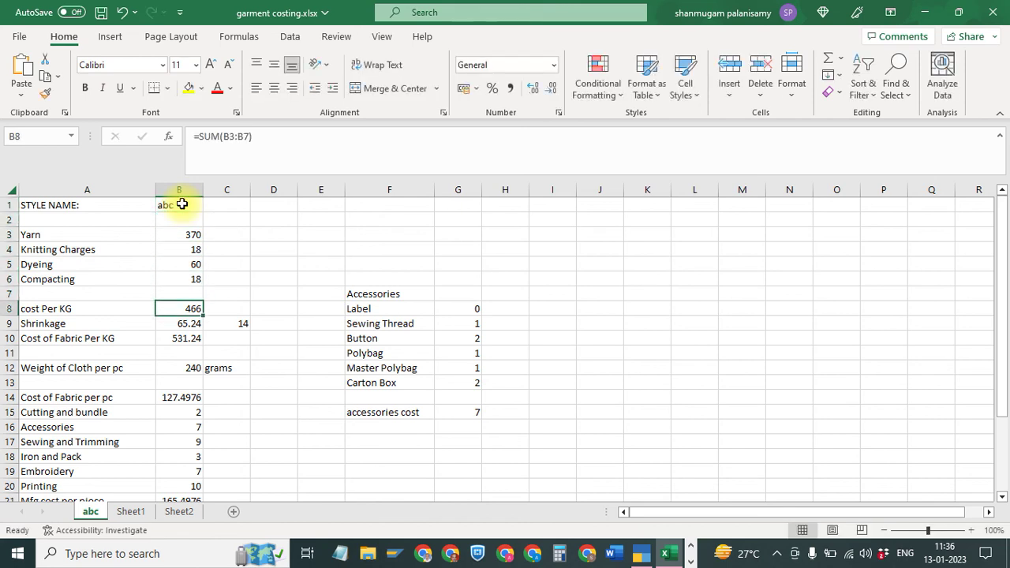
key("Down")
key("Right")
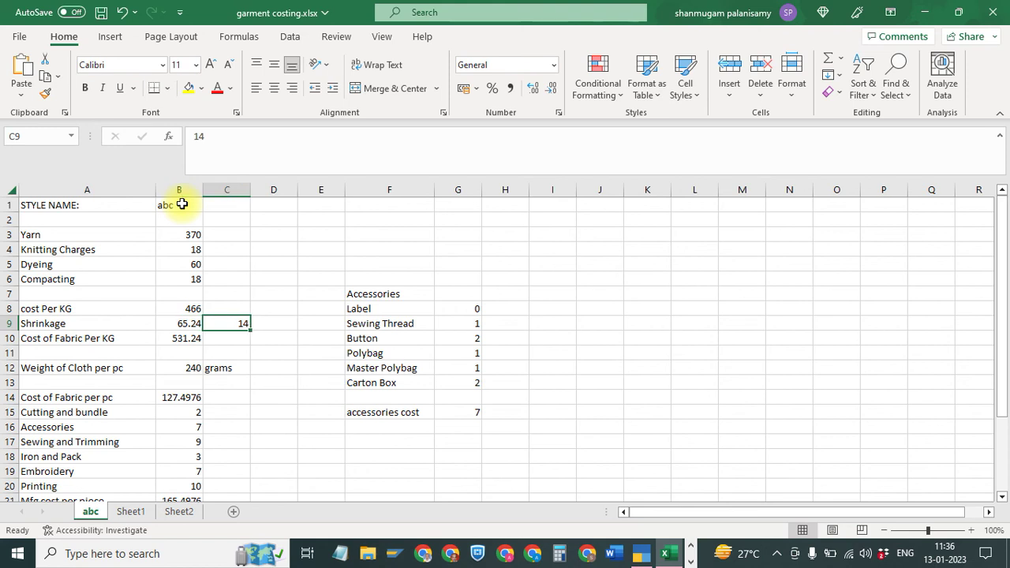
type("12")
key("Return")
key("Left")
key("Down")
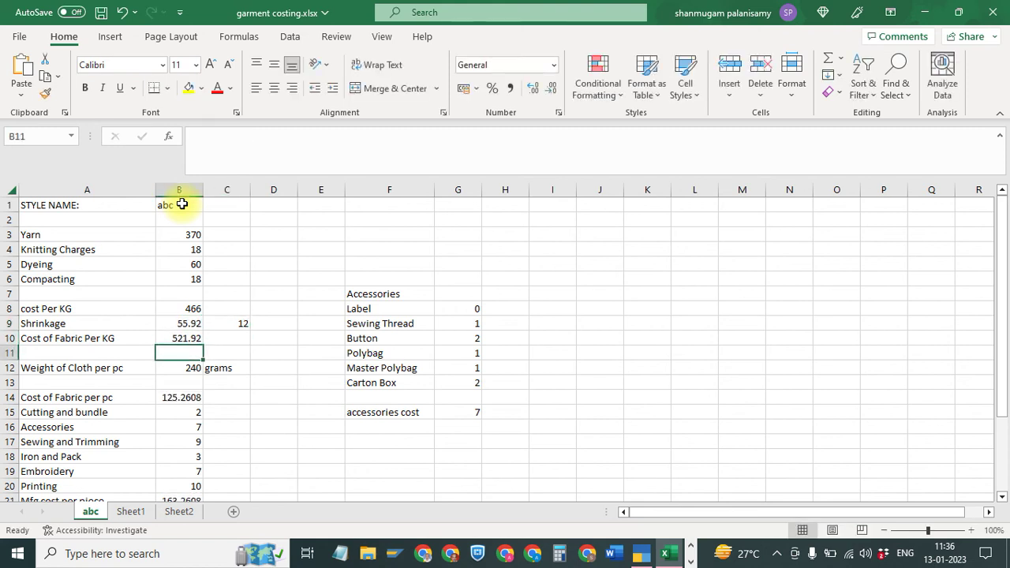
key("Down")
type("200")
key("Return")
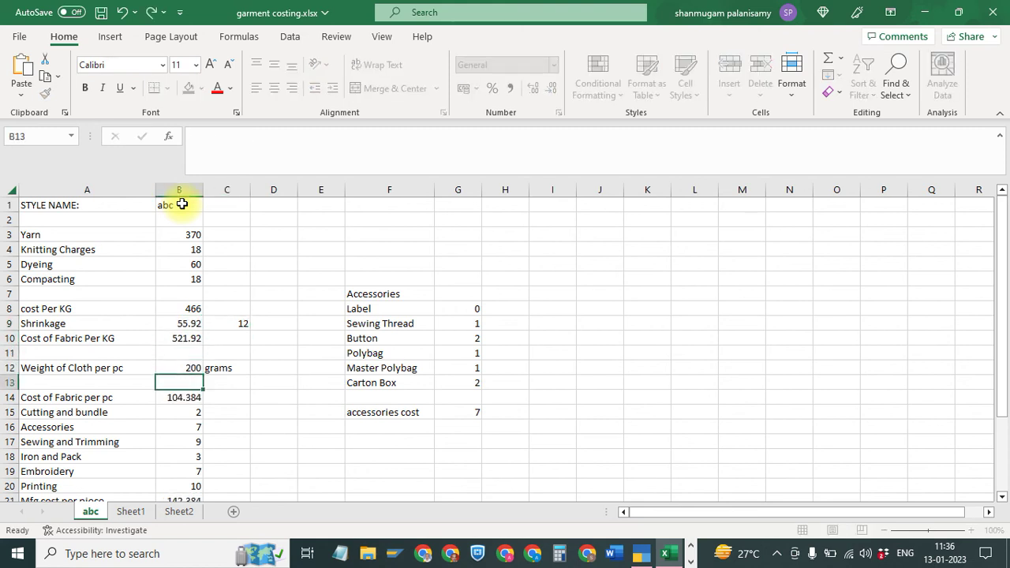
Set the Label cost in G8 to 3 and check the Round off Price of 184 in B27
left_click(453, 322)
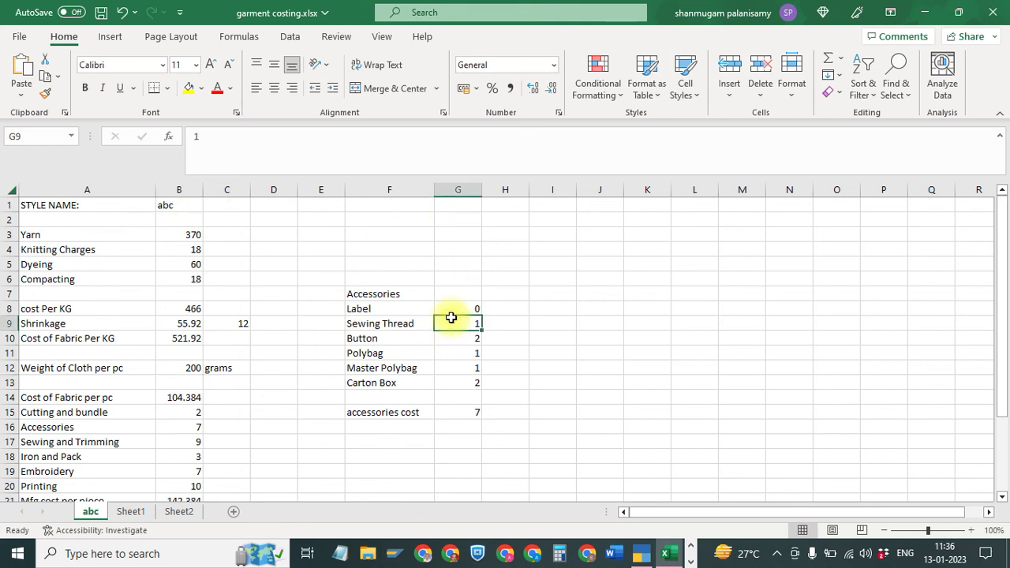
type("3")
left_click(456, 311)
type("3")
key("Return")
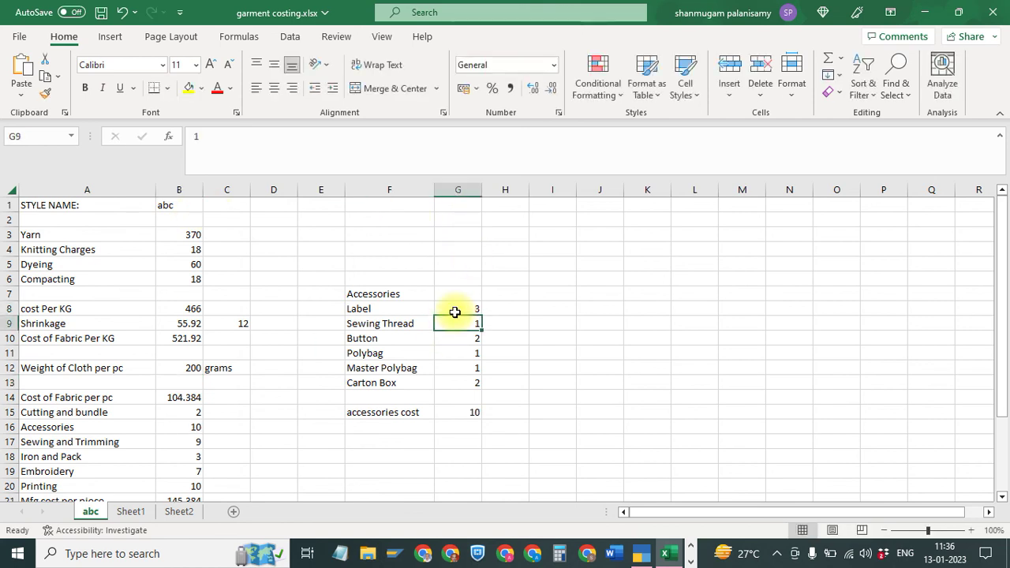
scroll(442, 337, "down", 4)
left_click(183, 420)
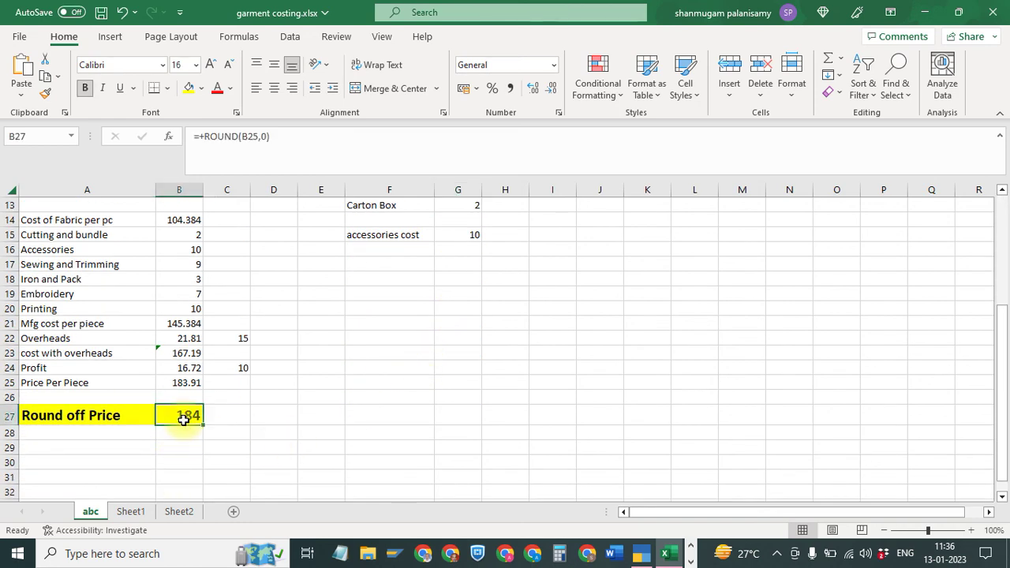
Rename Sheet2, which holds the XYZ costing, to xyz
left_click(130, 513)
left_click(170, 513)
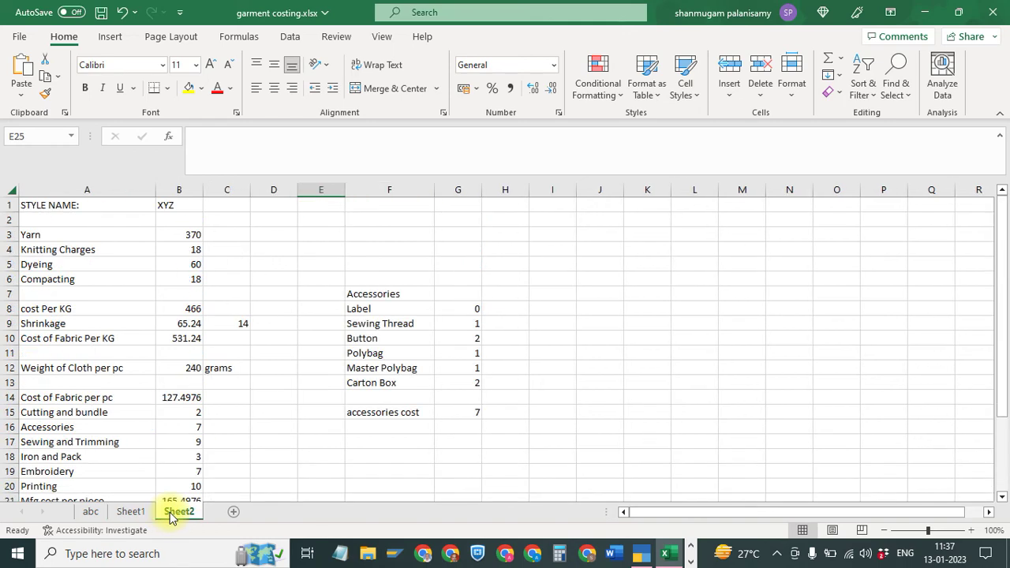
right_click(169, 513)
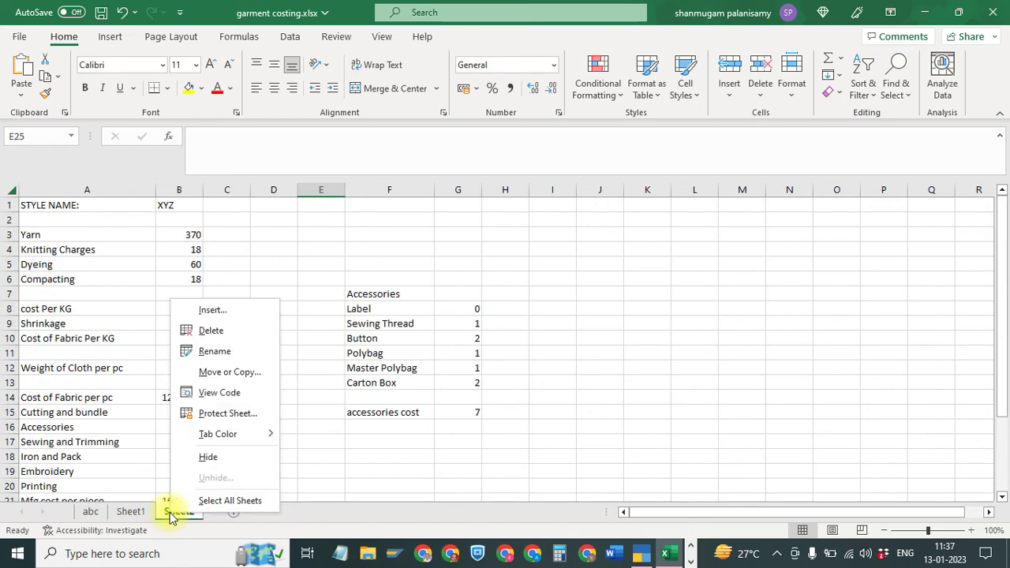
left_click(215, 355)
type("xyz")
key("Return")
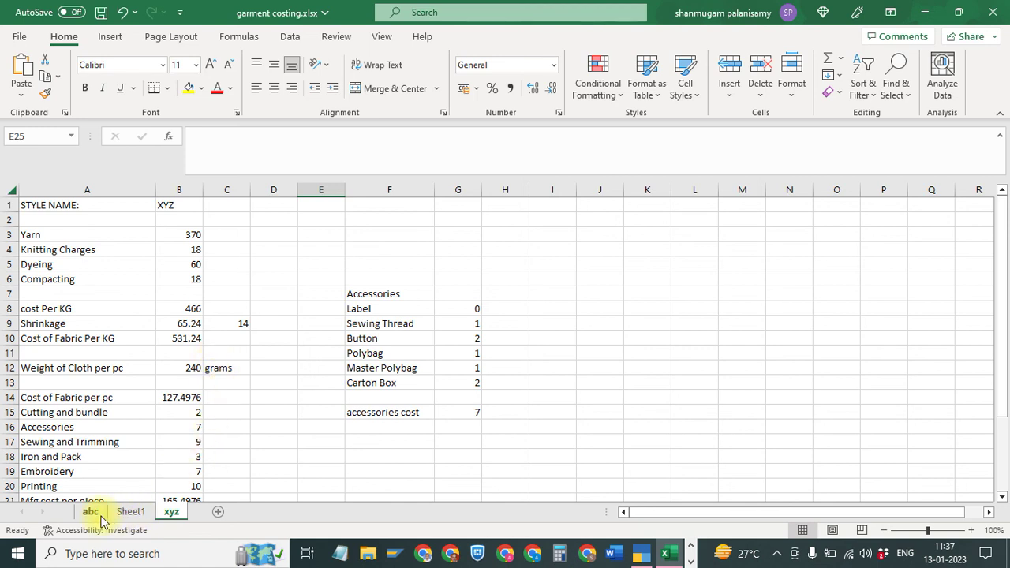
Add a new sheet with STYLE in A1, XYZ in B1 and ABC in B2
left_click(214, 511)
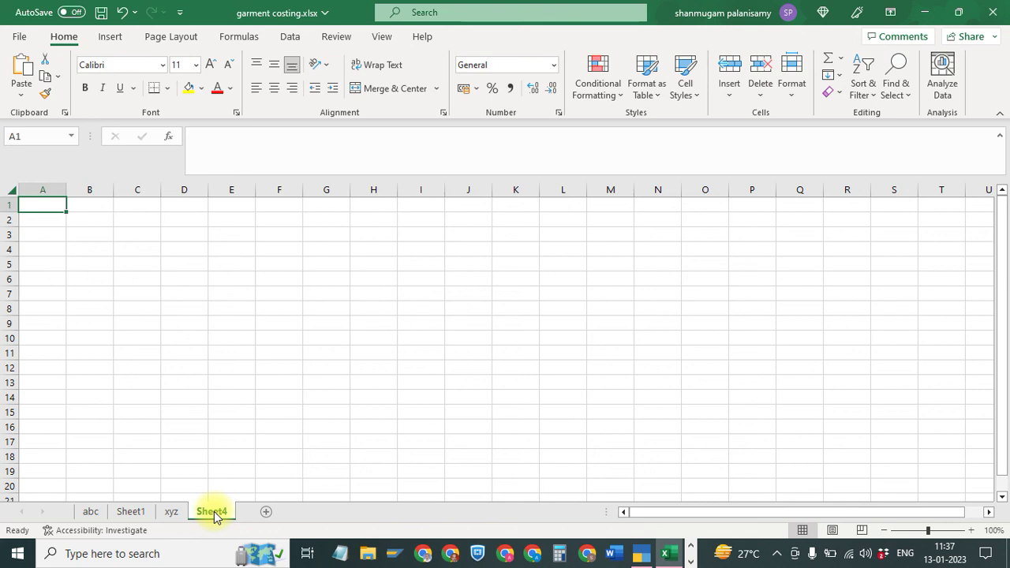
type("STYL")
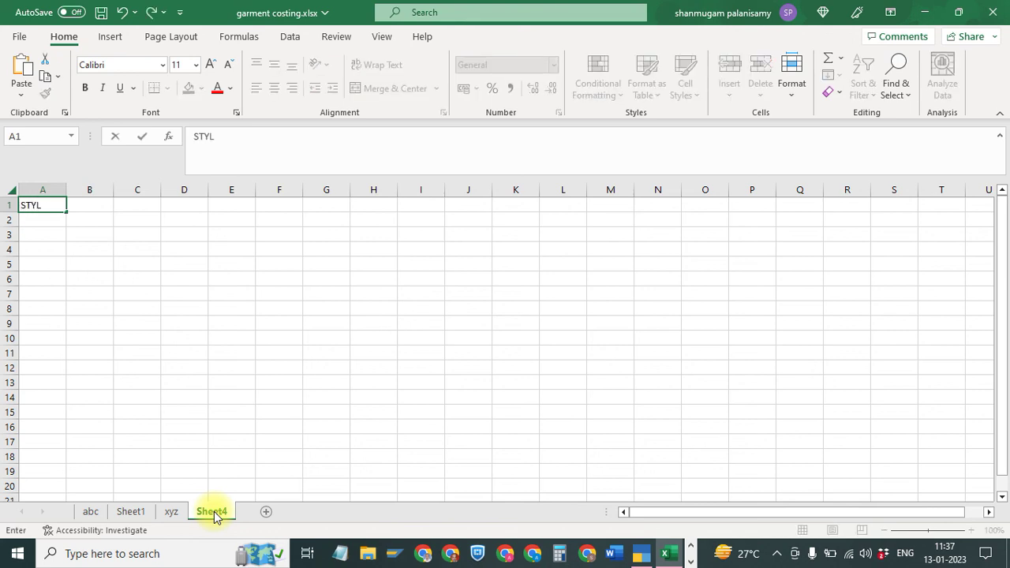
type("E")
key("Tab")
type("XY")
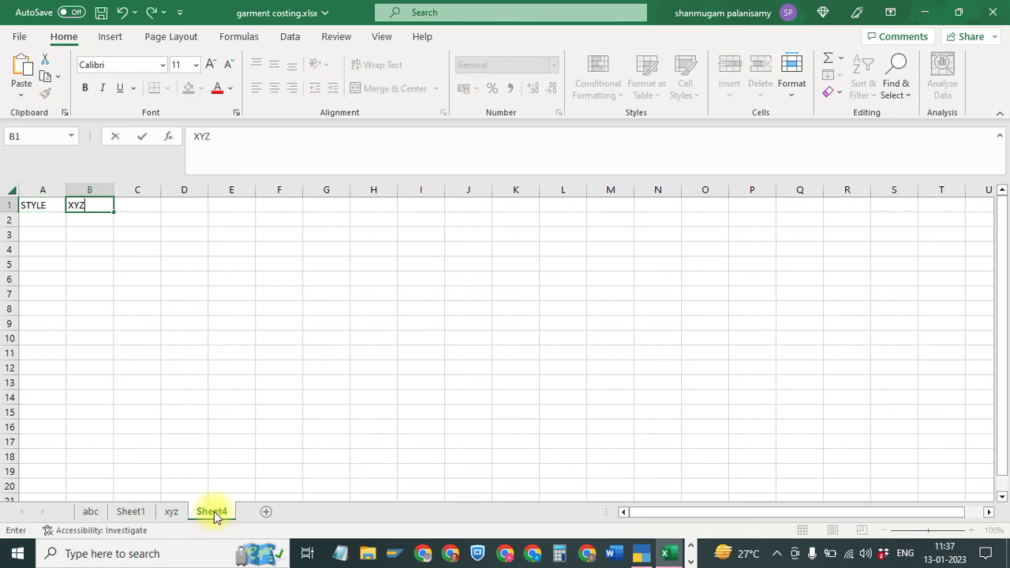
key("Down")
key("Left")
key("Right")
type("A")
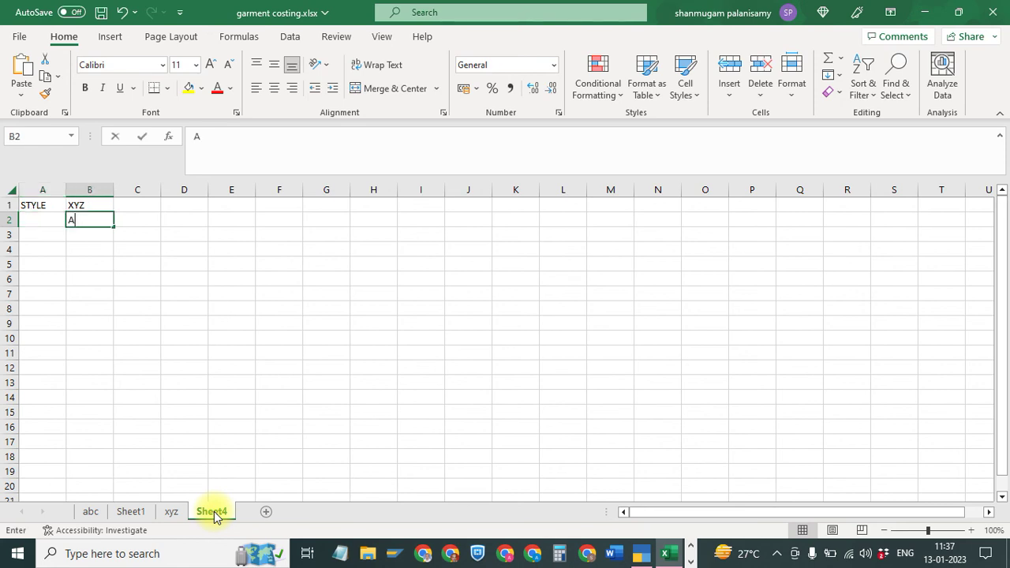
type("BC")
key("Return")
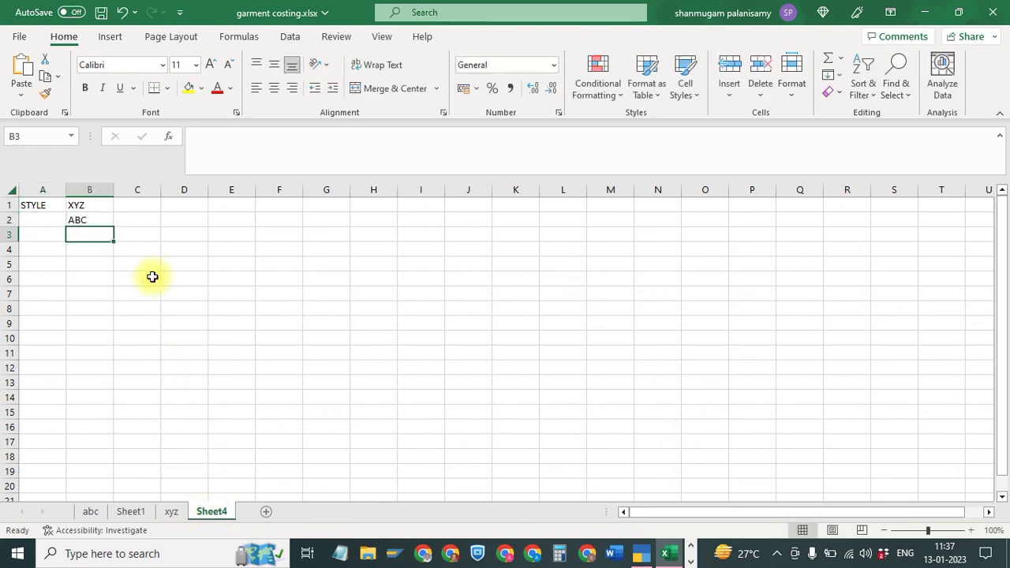
Link C1 to the xyz sheet's round off price in B27 (209)
left_click(144, 202)
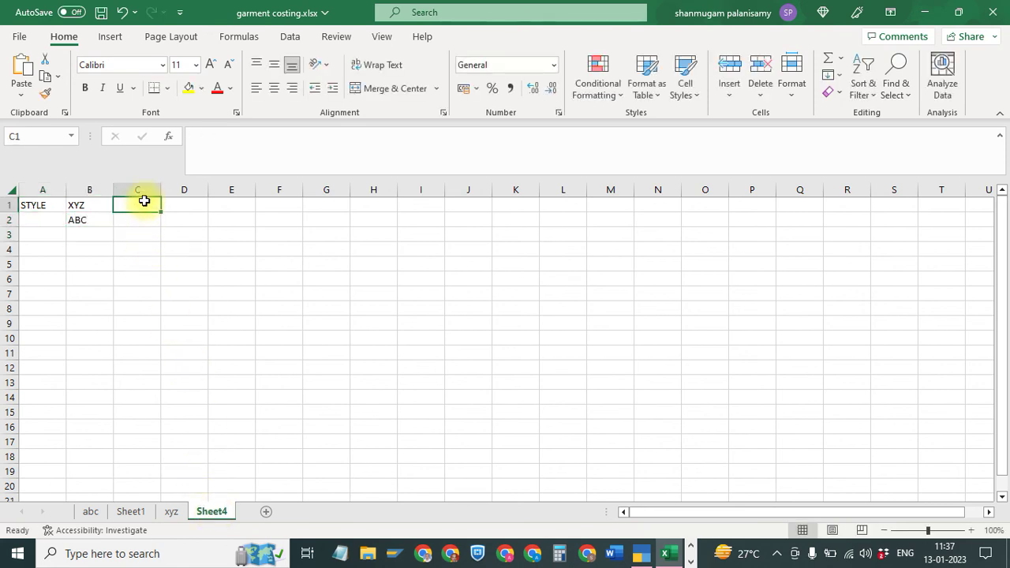
type("+")
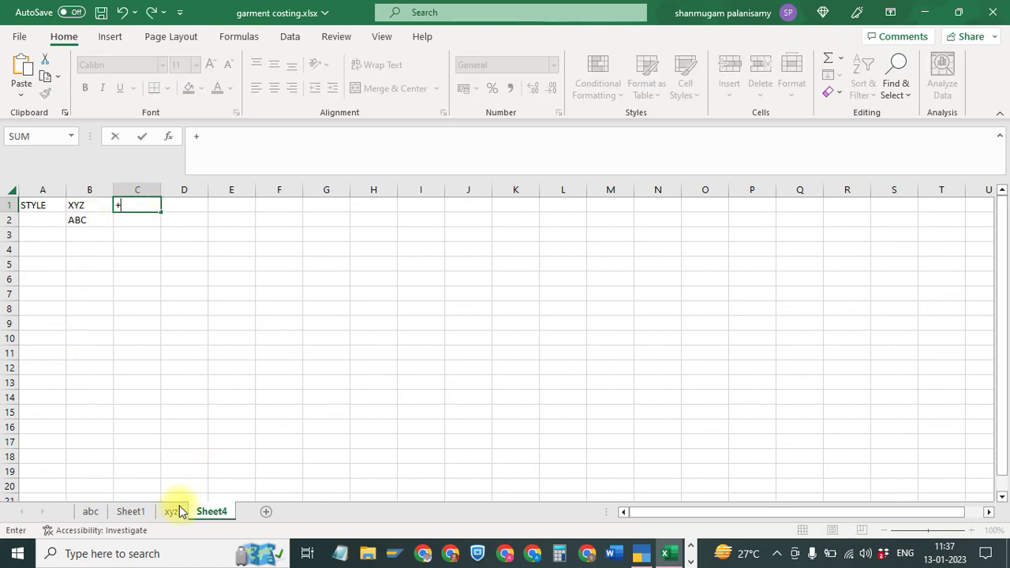
left_click(172, 512)
scroll(282, 460, "down", 2)
scroll(236, 442, "down", 2)
left_click(190, 419)
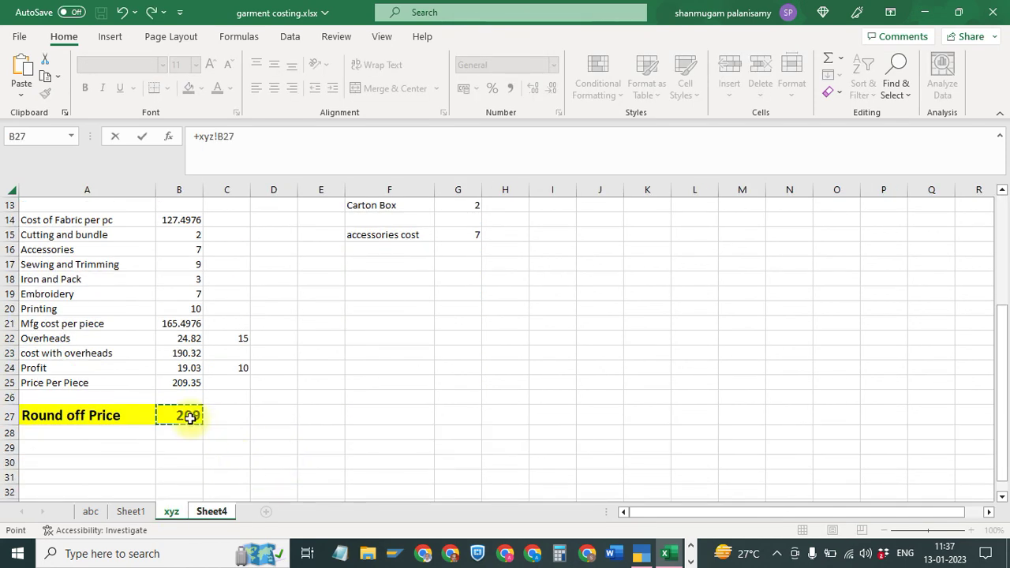
key("Return")
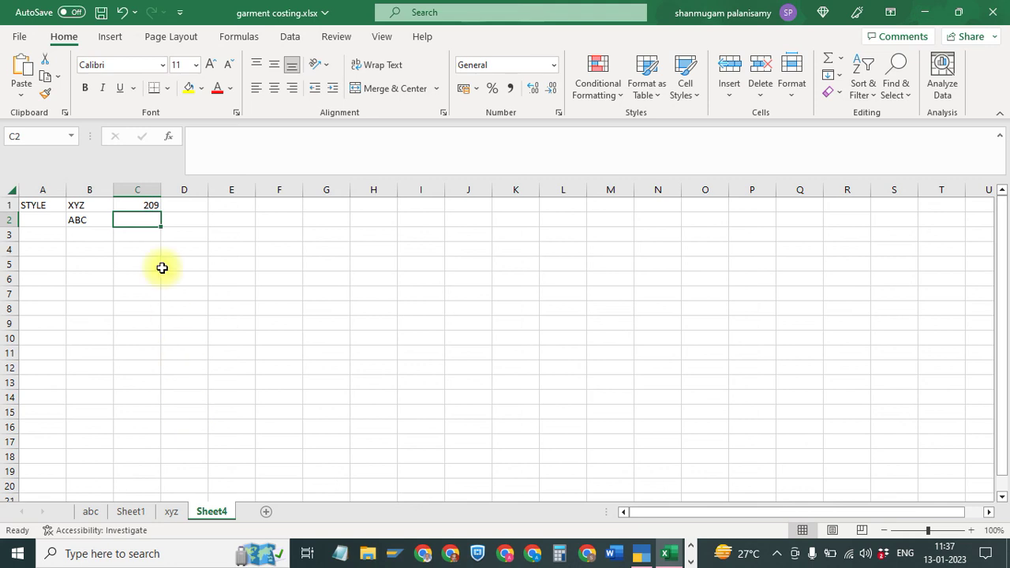
Link C2 to the abc sheet's round off price in B27 (184), then return to xyz
type("+")
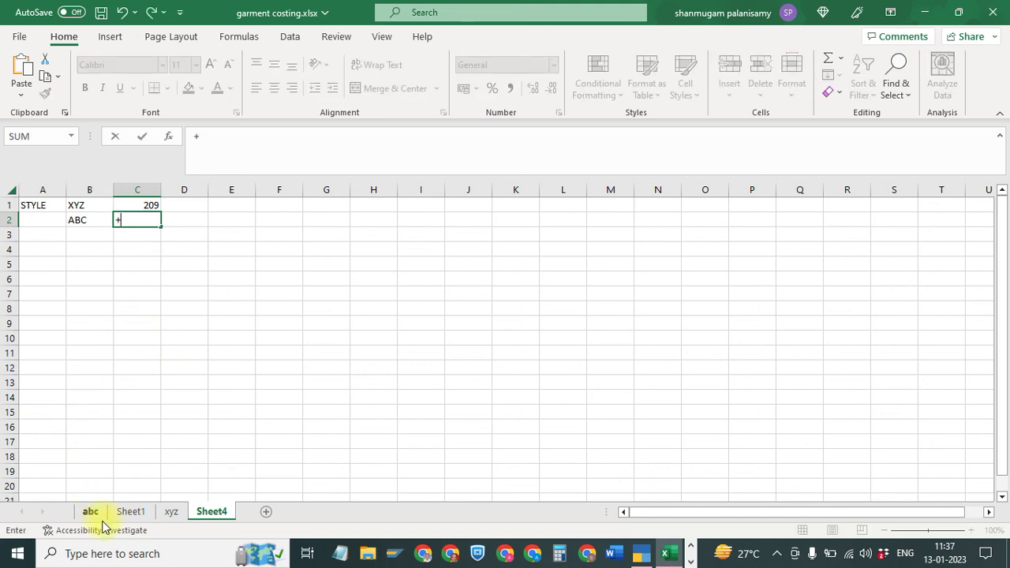
left_click(101, 518)
left_click(189, 417)
key("Return")
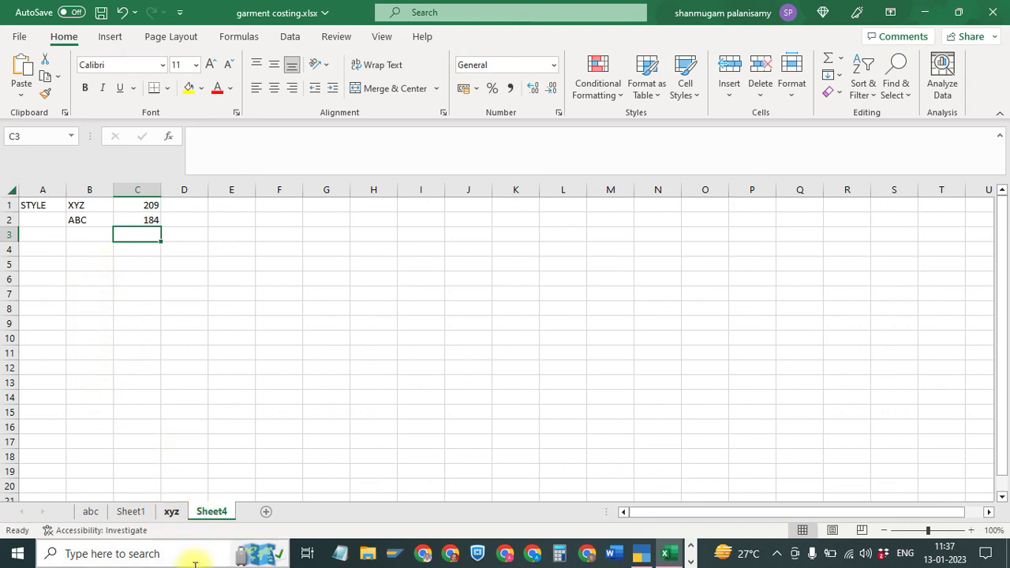
left_click(171, 513)
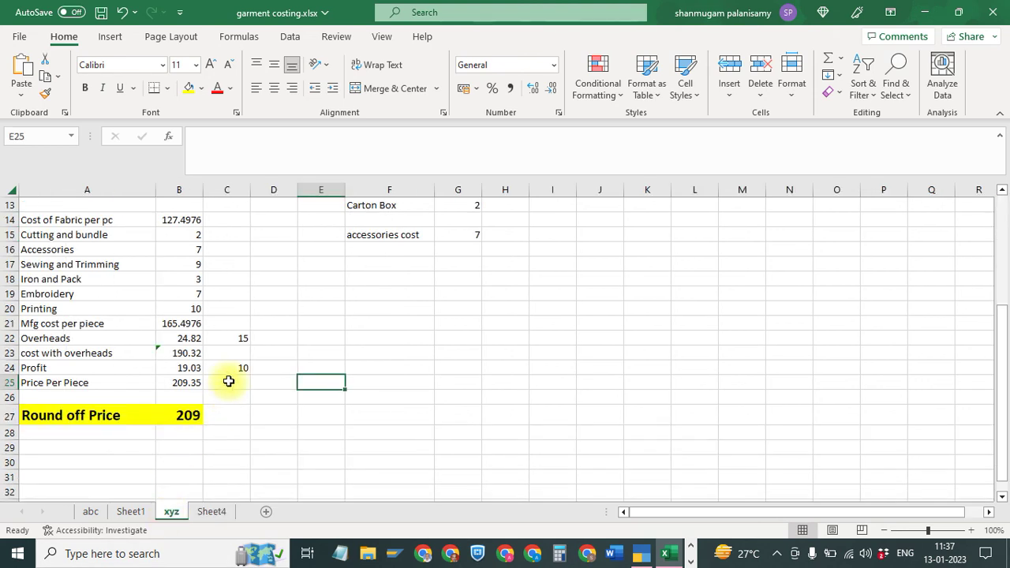
Change the xyz overheads rate in C22 to 13 and view the updated 206 on Sheet4
left_click(232, 344)
type("1")
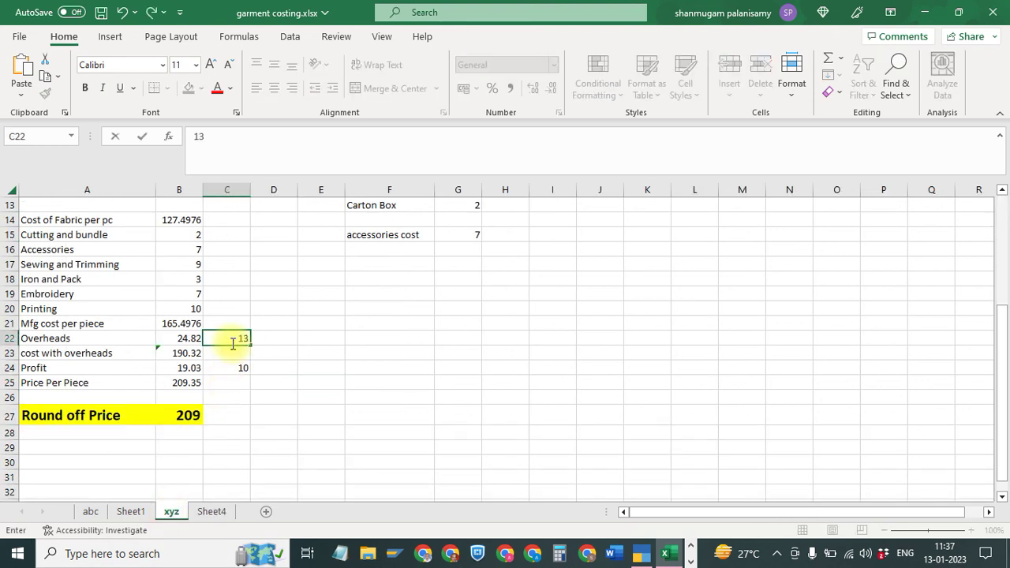
key("Return")
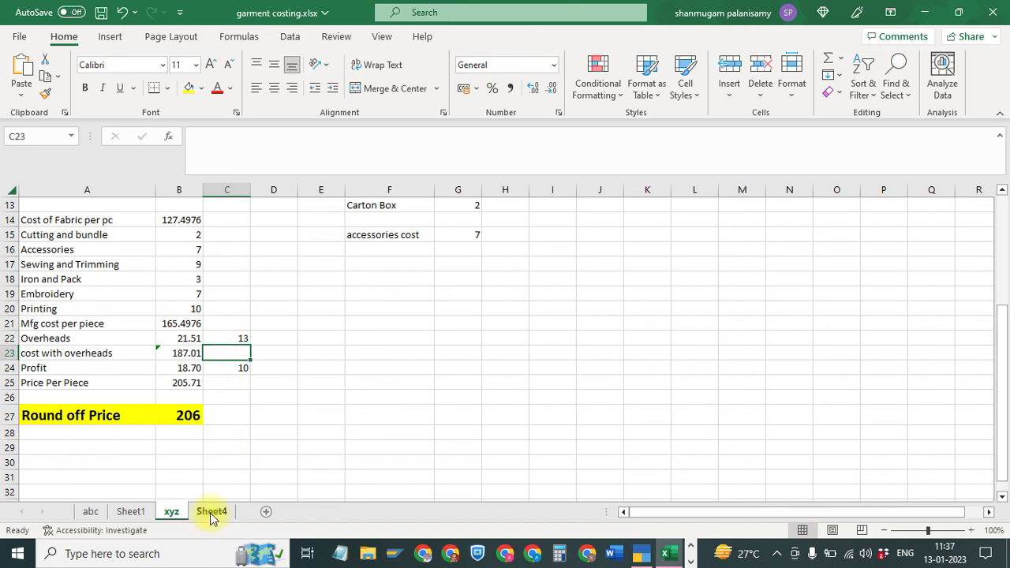
left_click(212, 515)
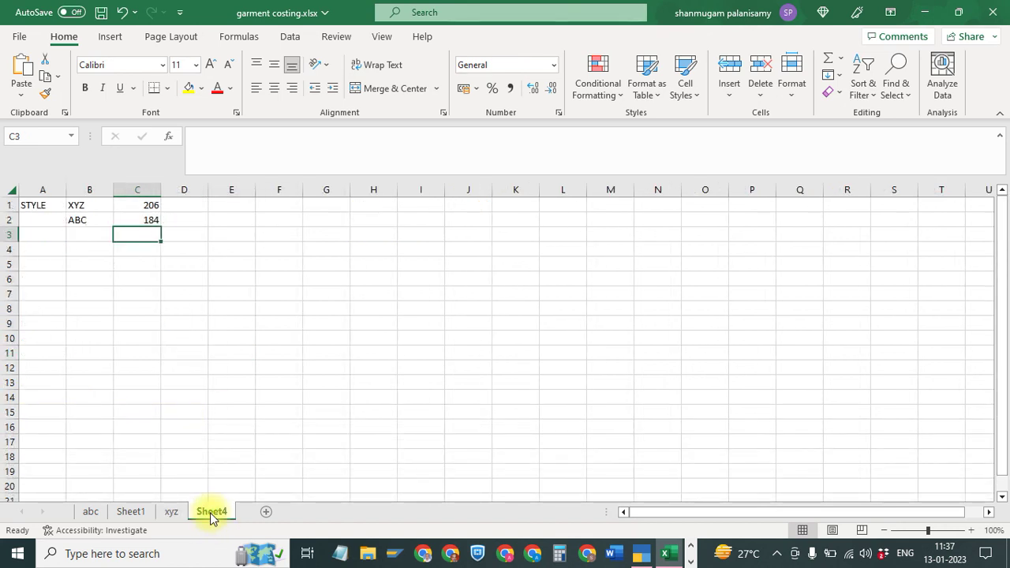